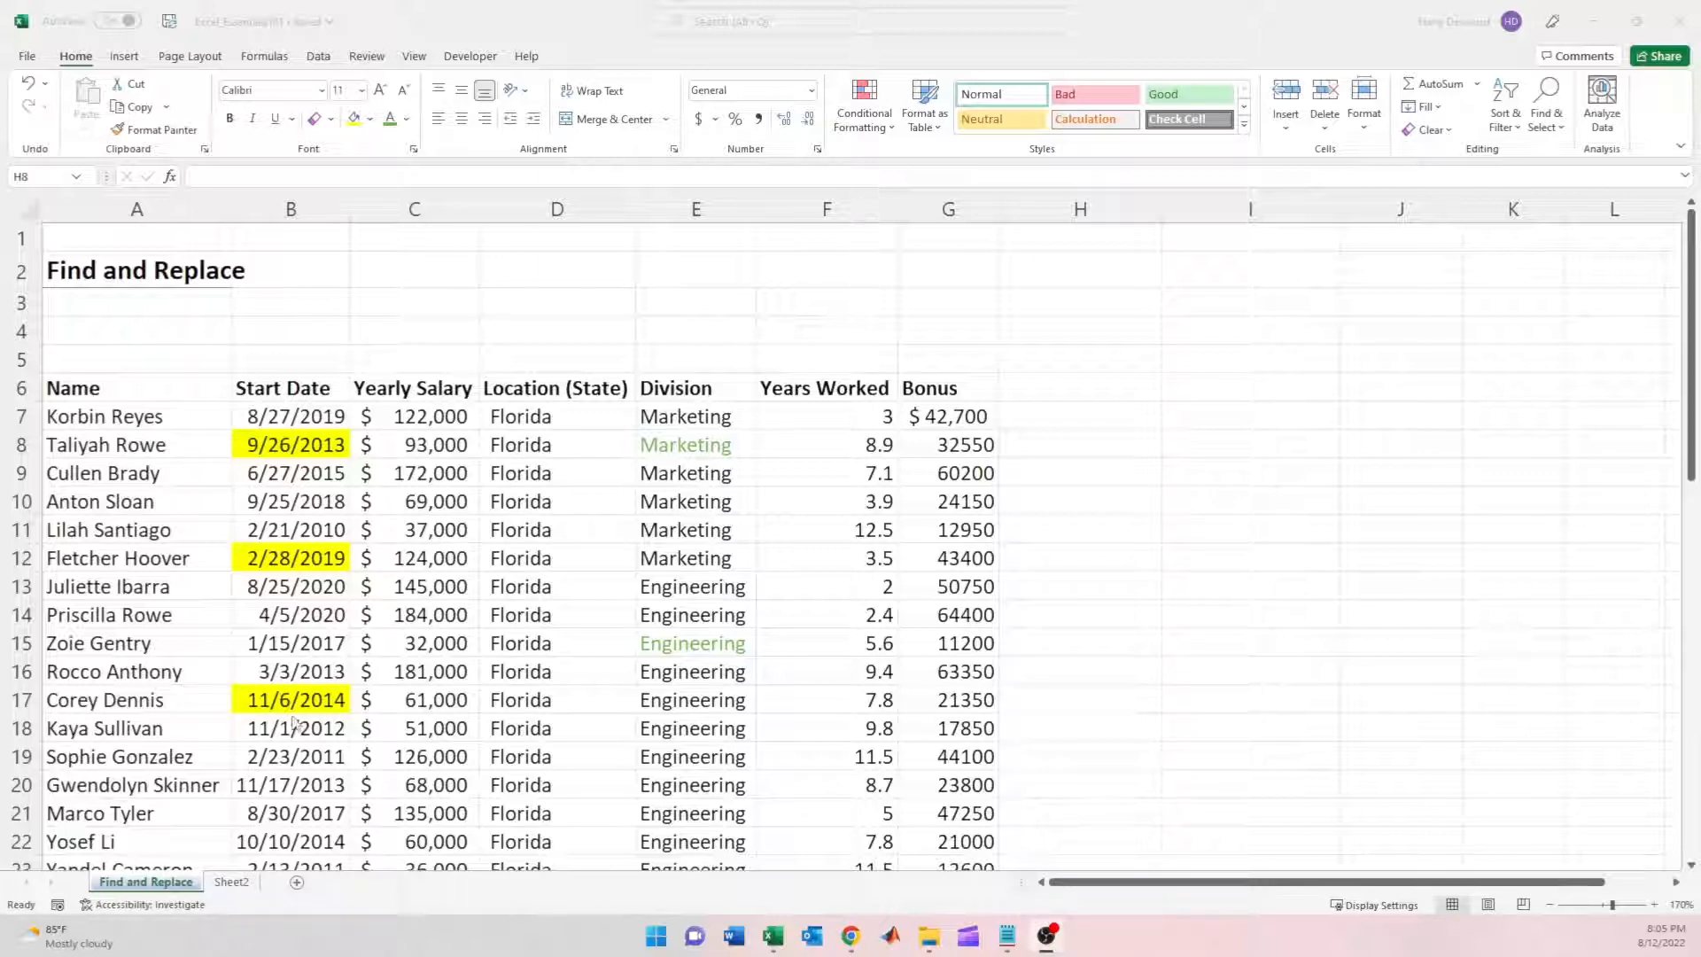
# Open the Find and Replace dialog, look over its Find and Replace options, and close it
pyautogui.click(1044, 400)
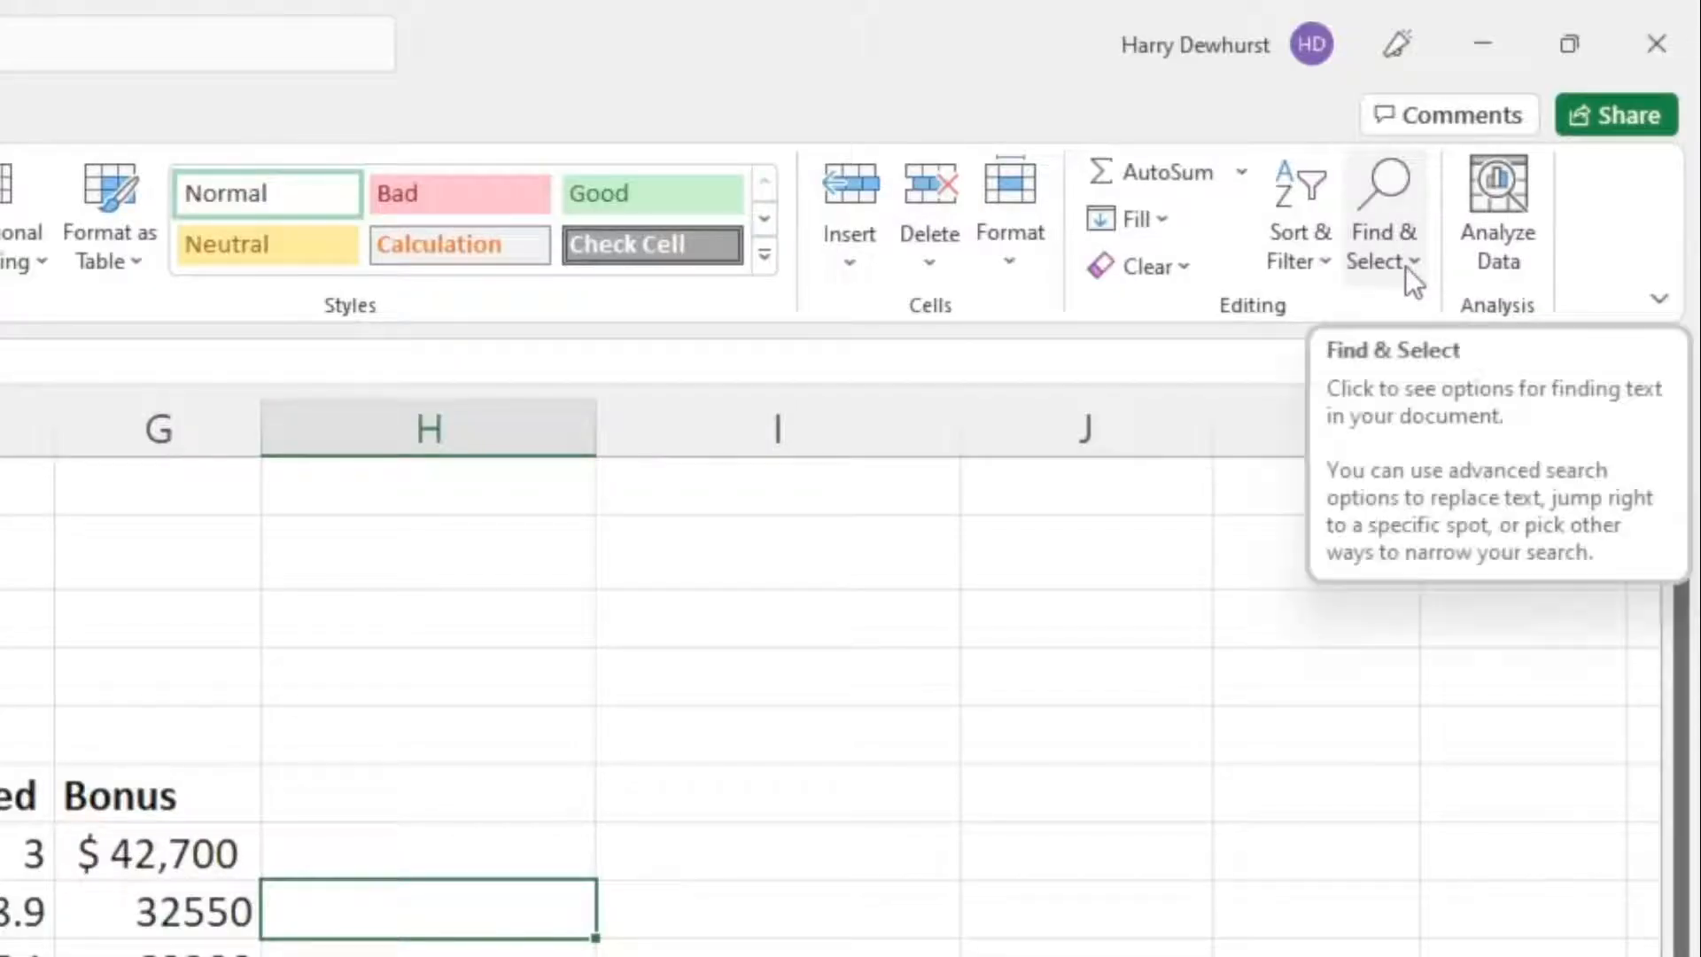
pyautogui.click(1558, 130)
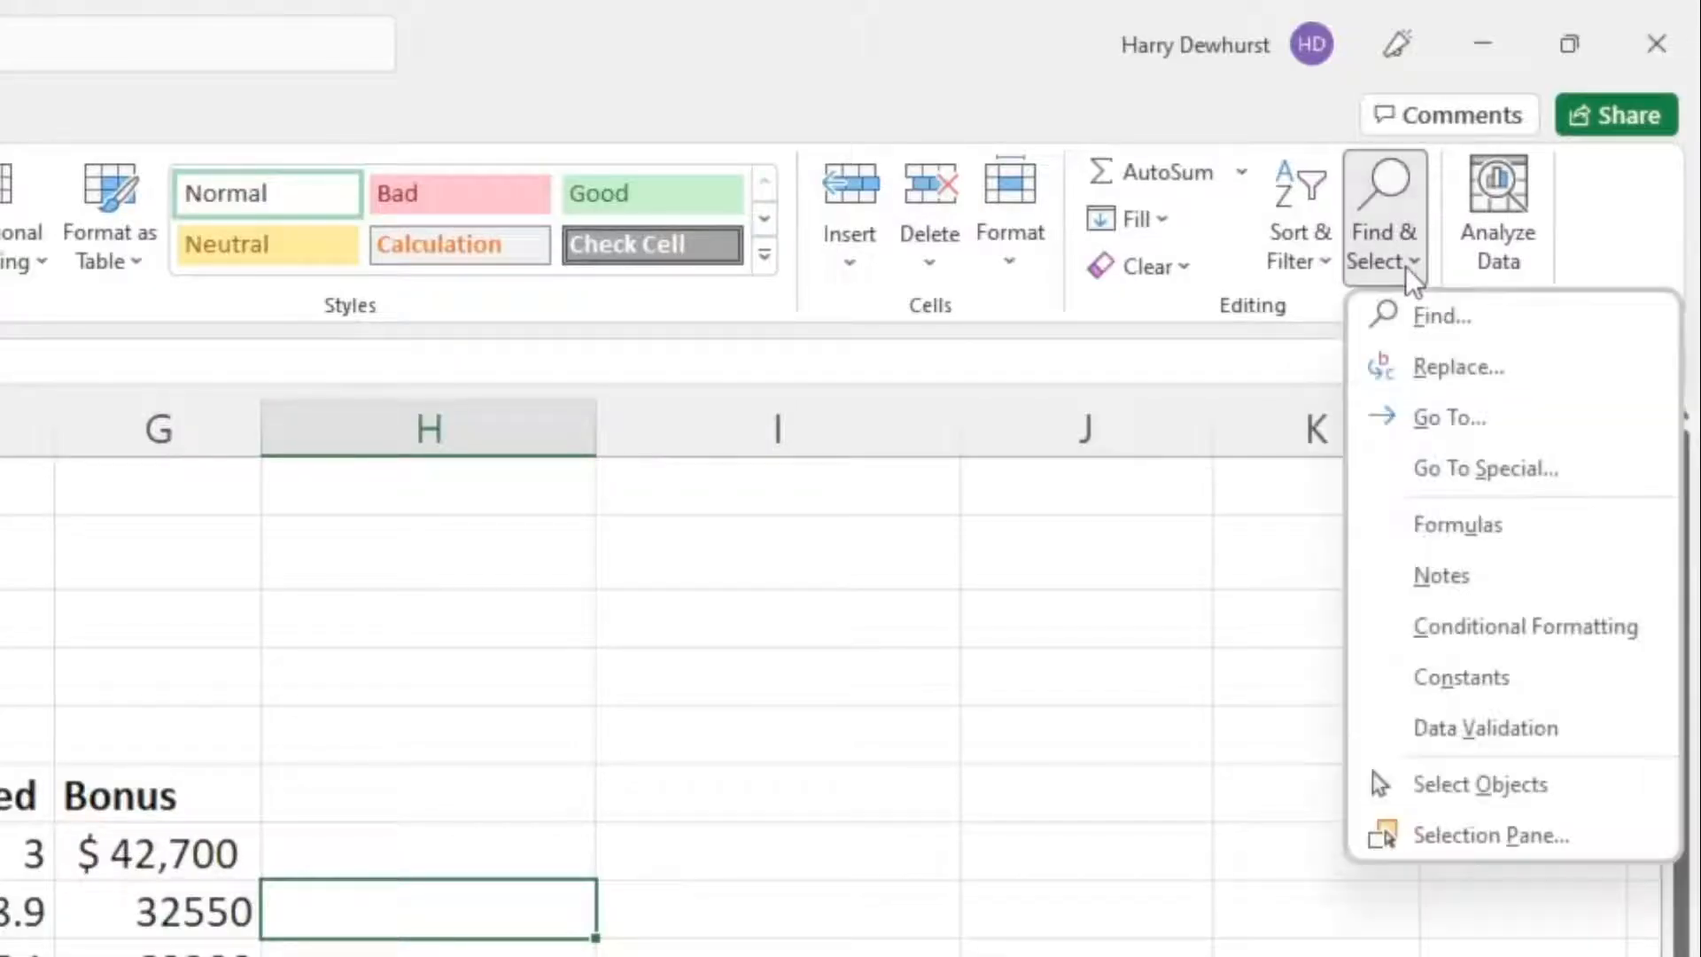
pyautogui.click(1501, 324)
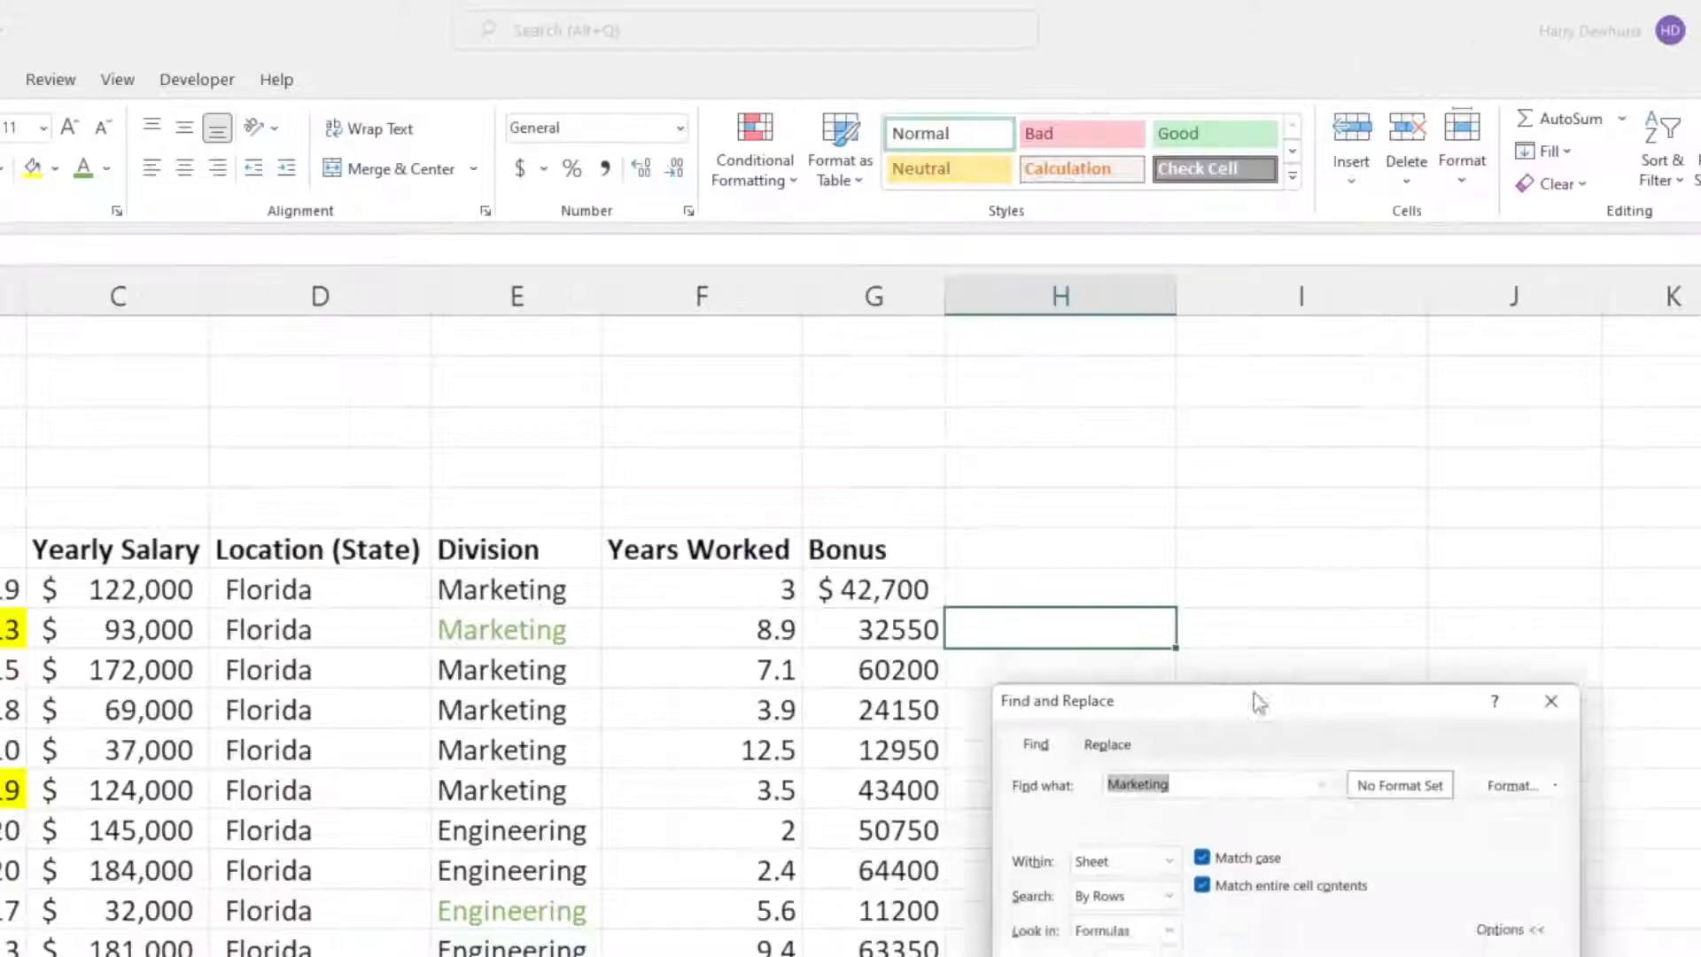
pyautogui.moveTo(1253, 693); pyautogui.dragTo(800, 425)
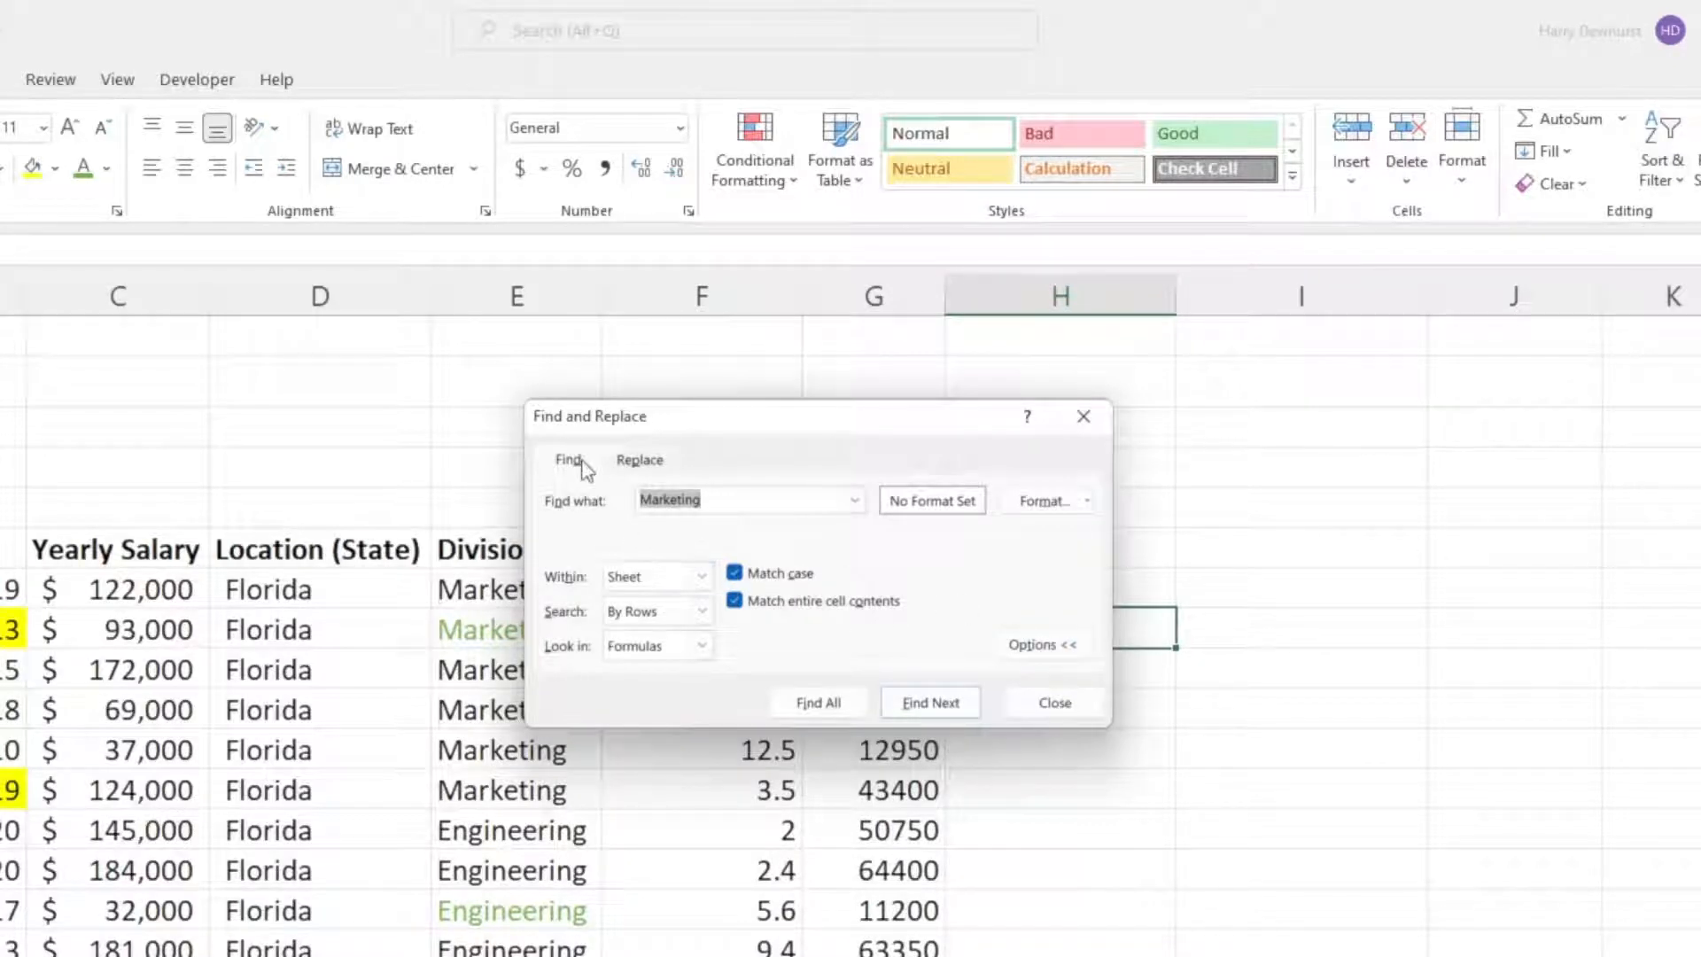
pyautogui.click(640, 459)
pyautogui.click(1083, 418)
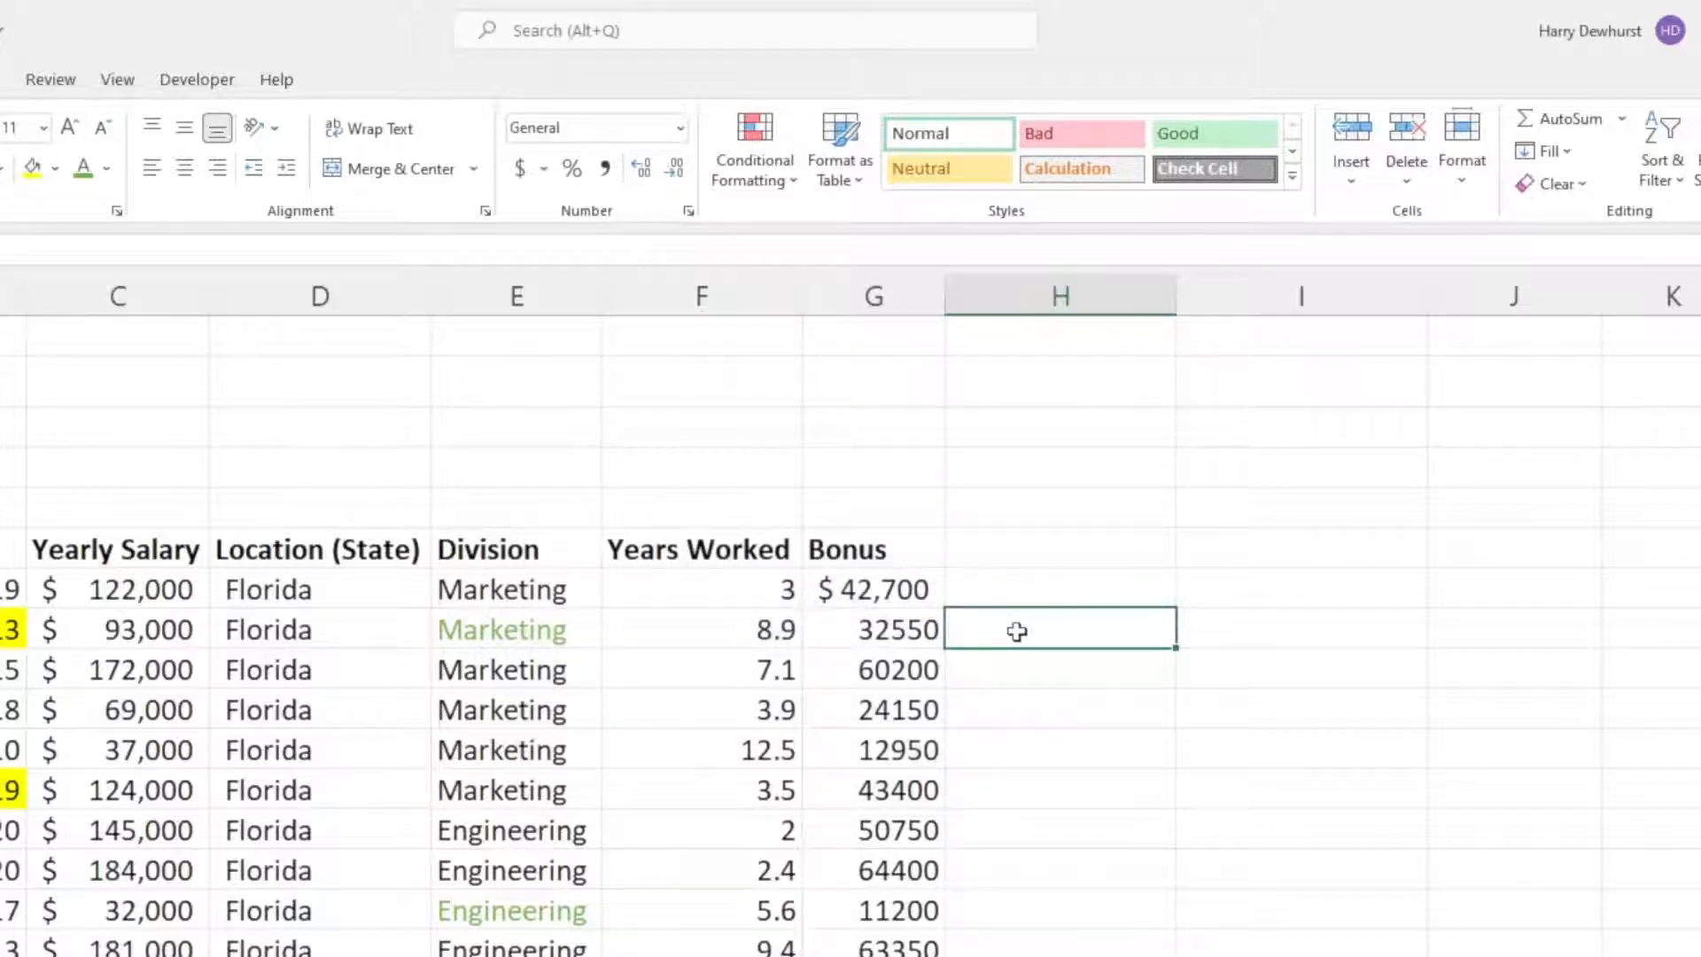
pyautogui.hotkey('ctrl', 'f')
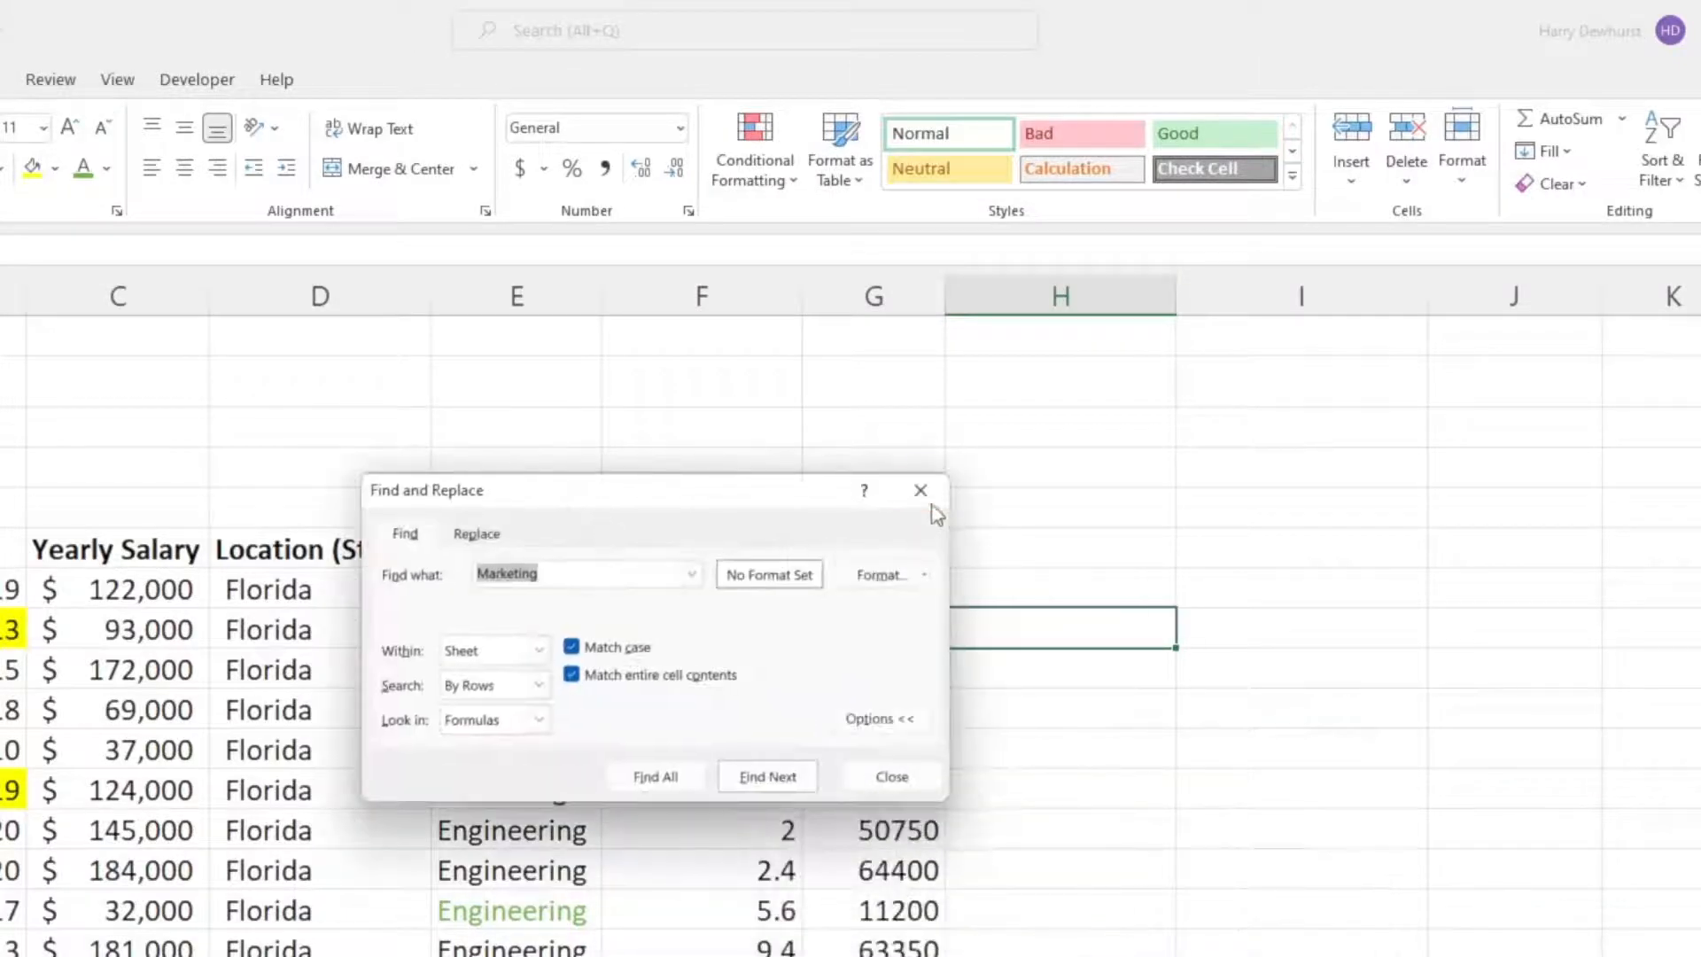
pyautogui.click(921, 490)
# Open Find and Replace beside the data and search the sheet for "Florida"
pyautogui.hotkey('ctrl', 'h')
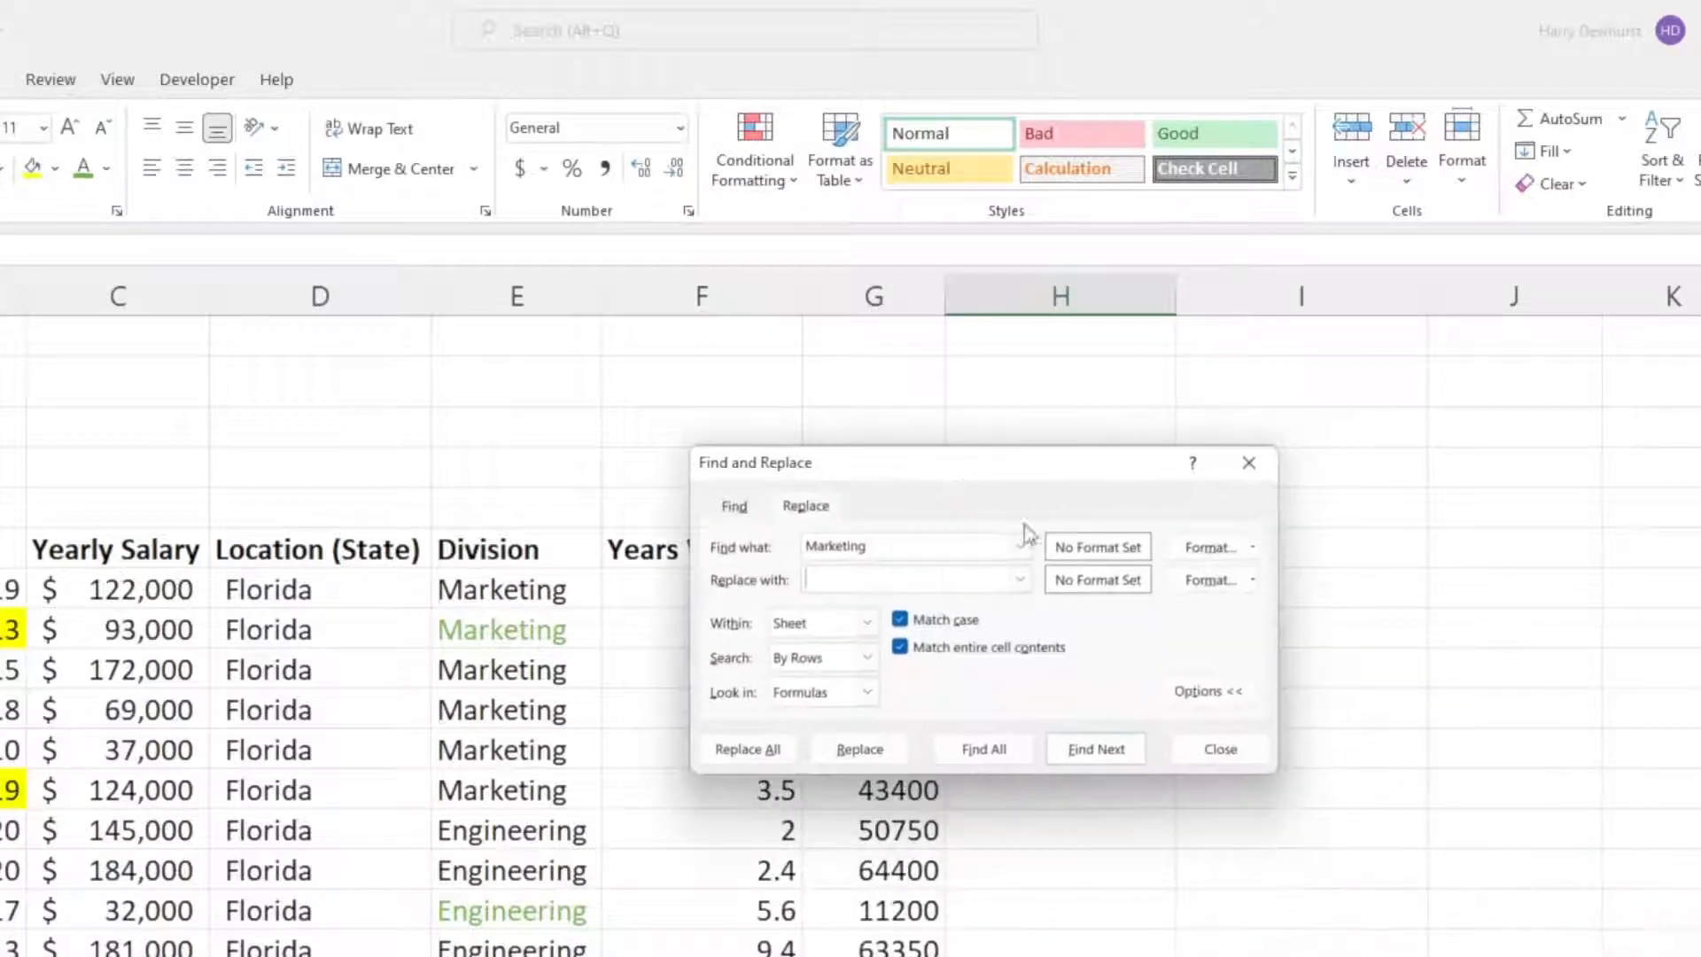
pyautogui.moveTo(1056, 482); pyautogui.dragTo(1325, 490)
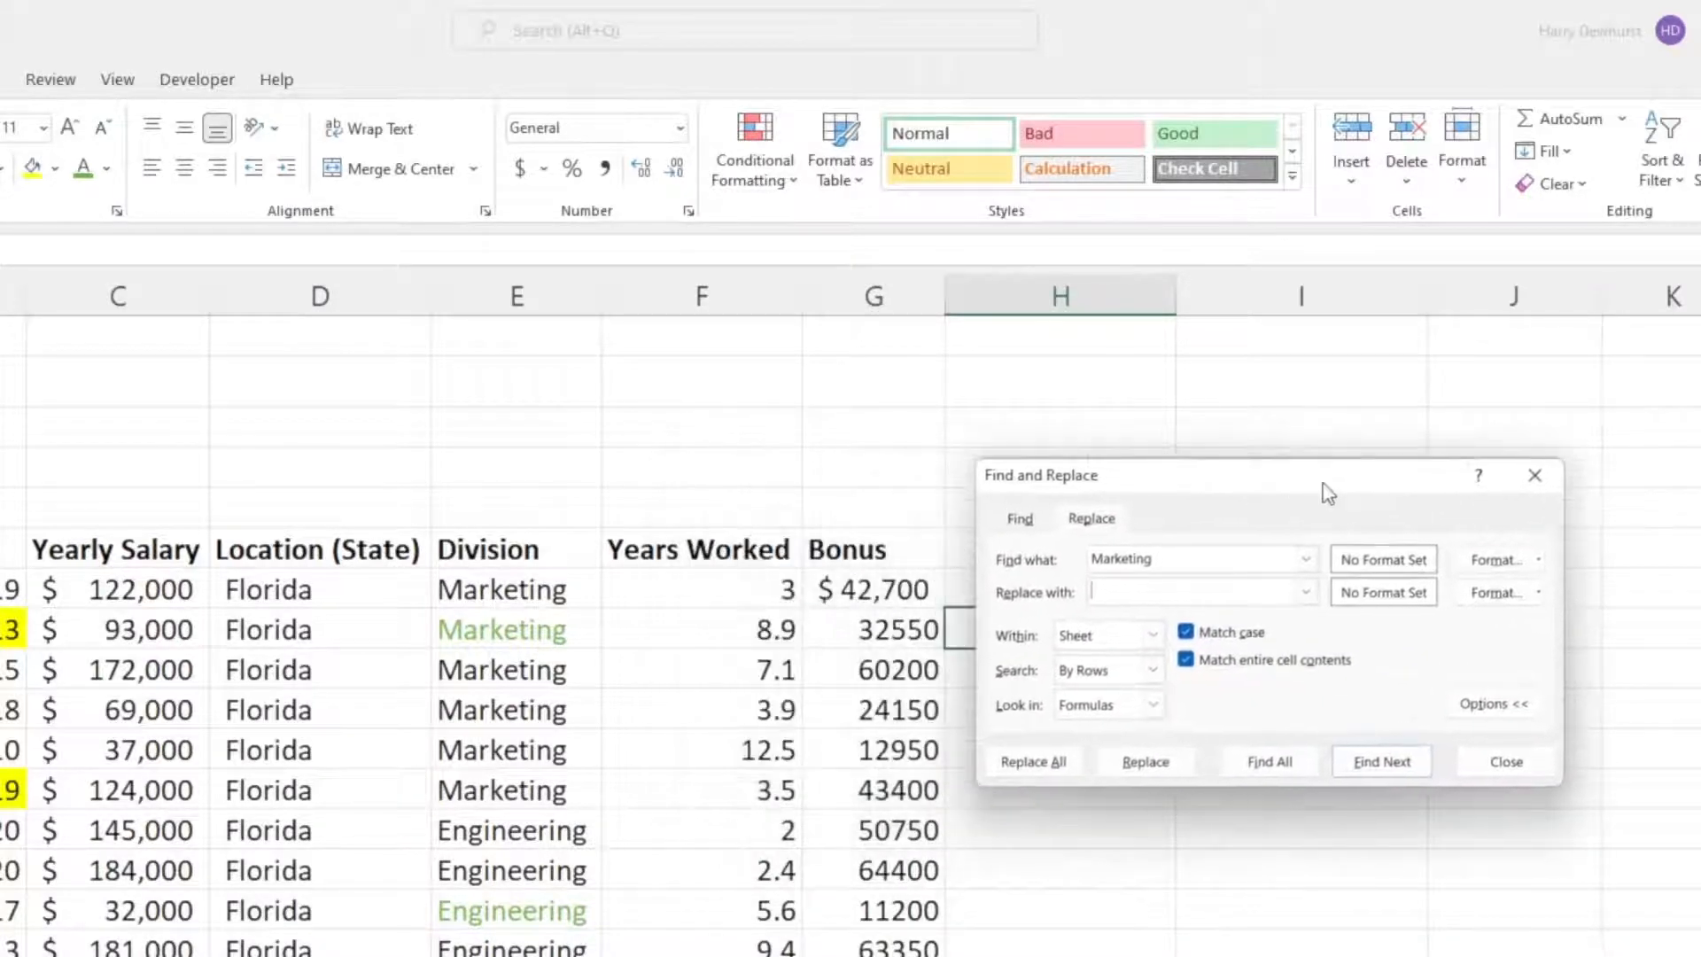
pyautogui.click(1023, 521)
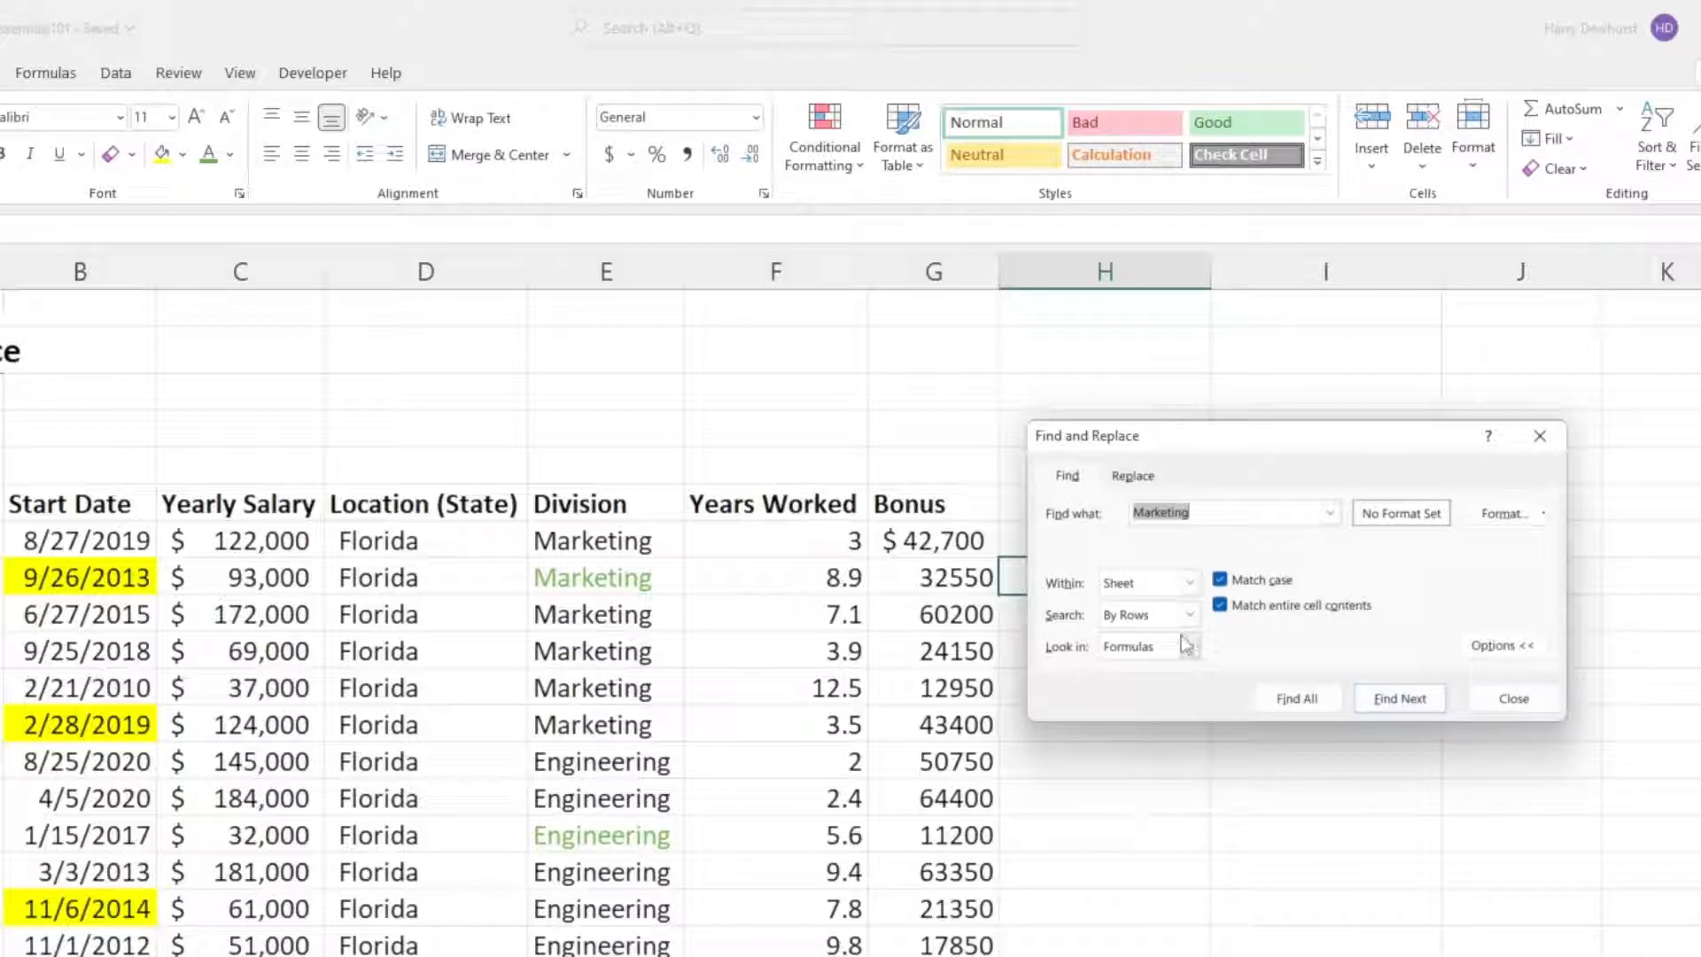
pyautogui.moveTo(1212, 511); pyautogui.dragTo(1118, 516)
pyautogui.write('Florida')
pyautogui.press('Return')
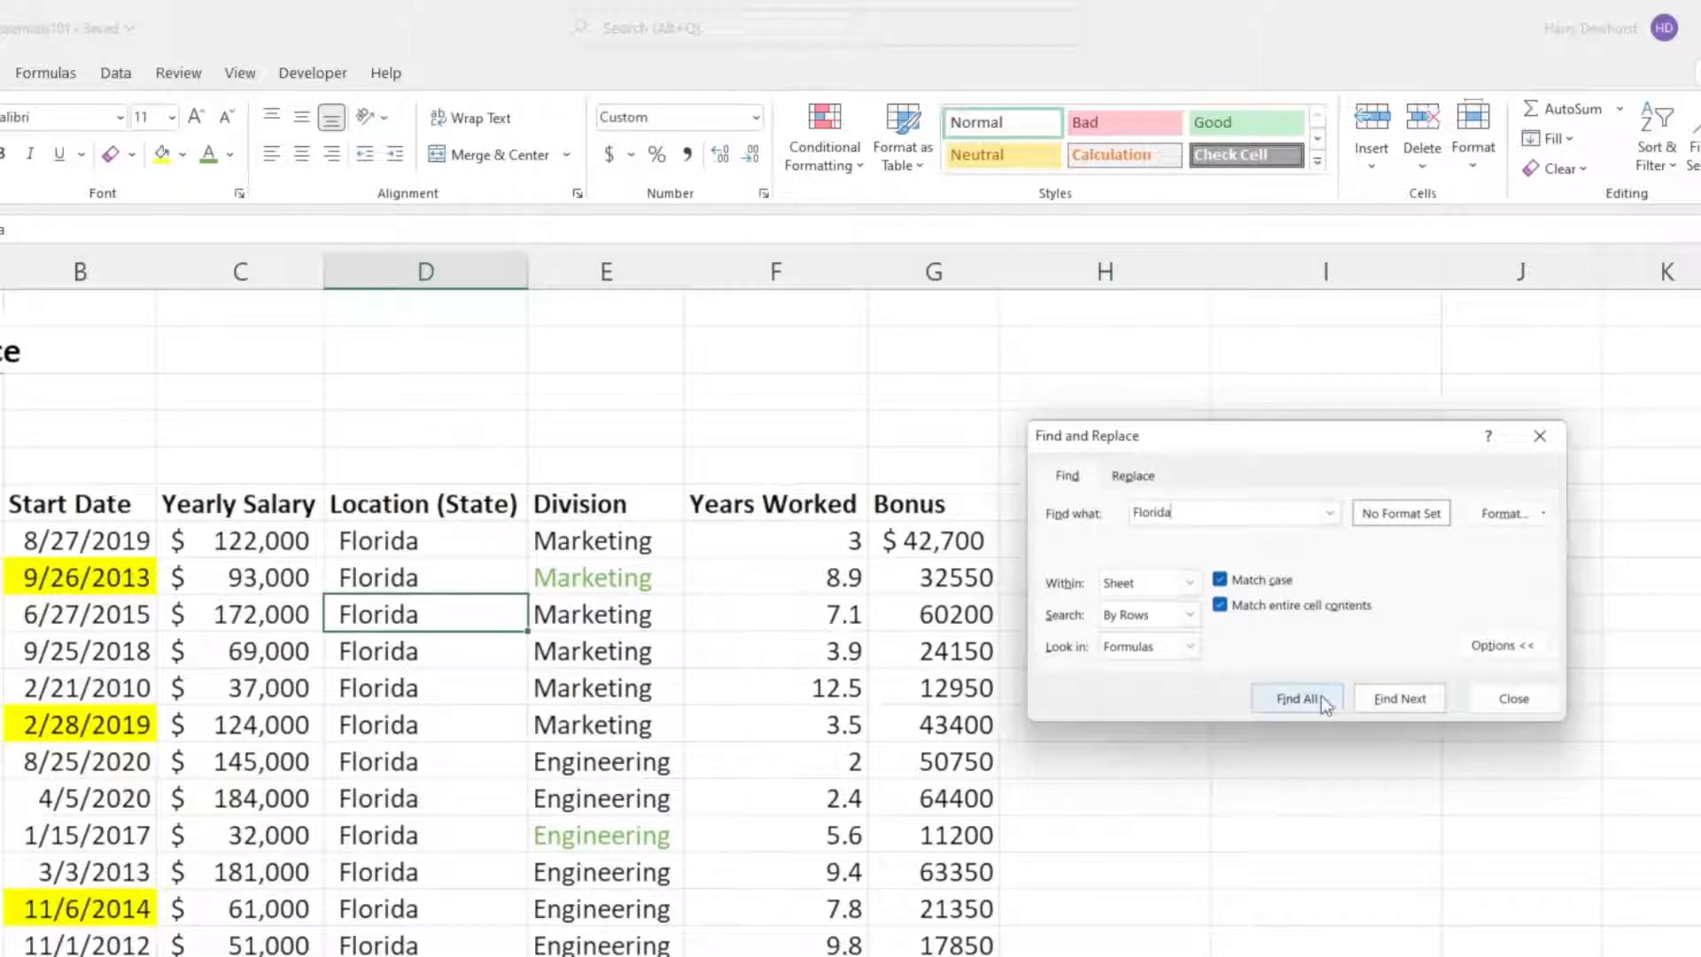
# Step through the following "Florida" matches in the Location (State) column one at a time
pyautogui.click(1380, 705)
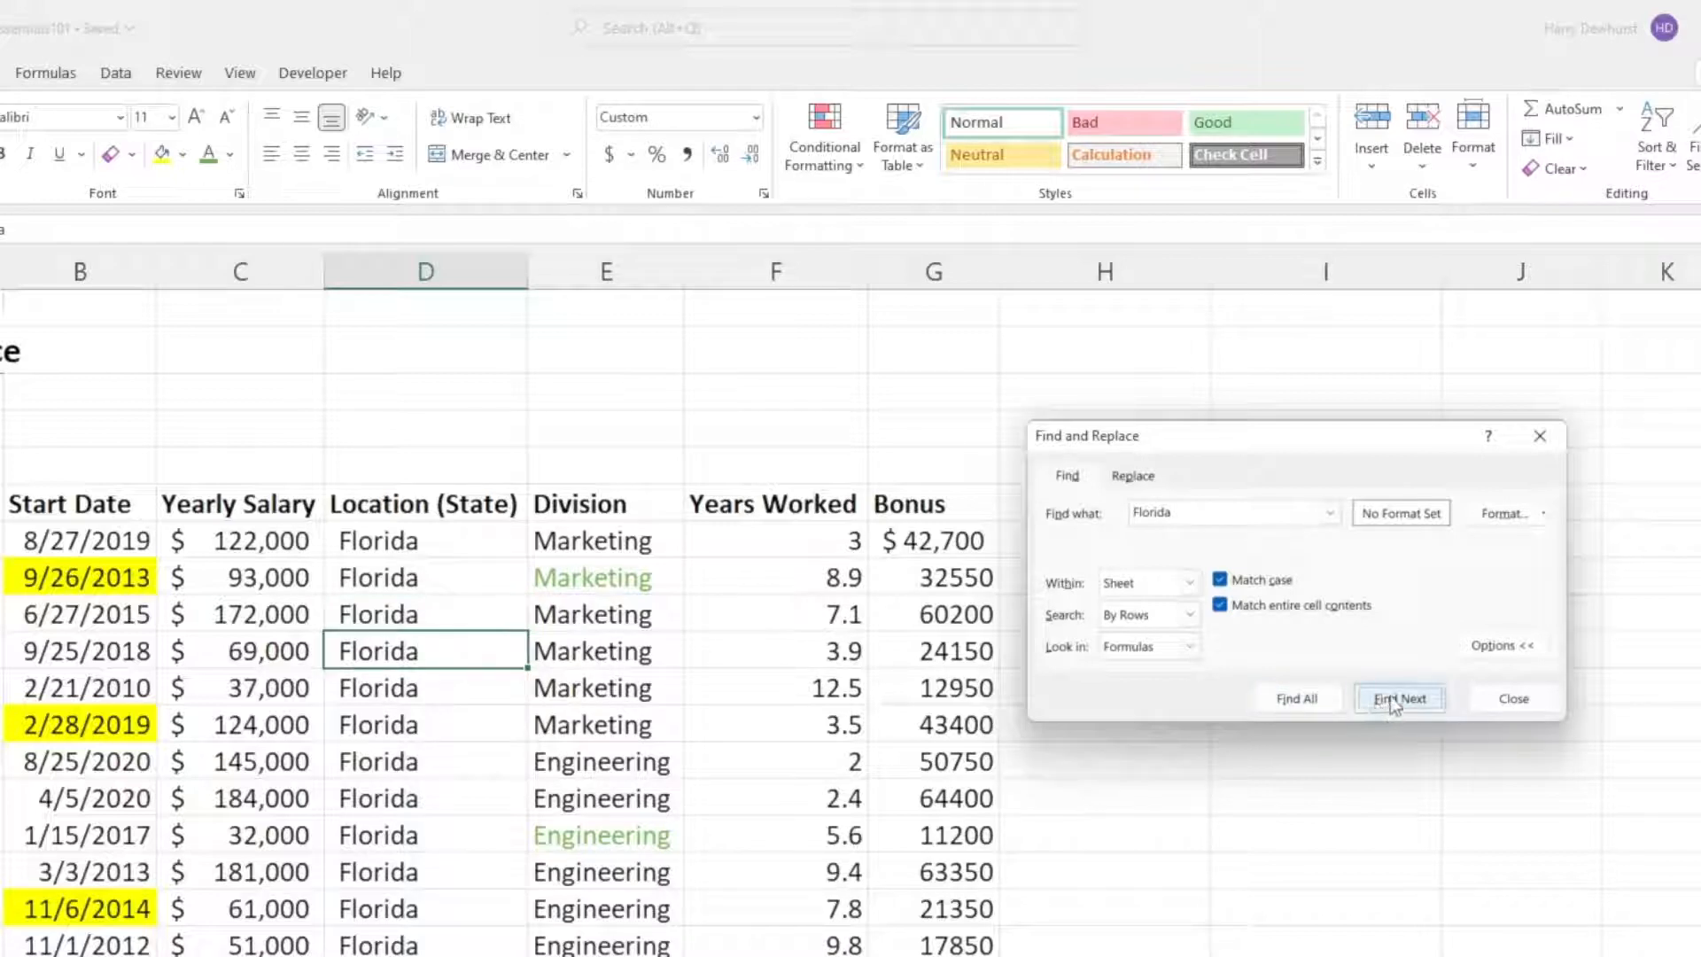
pyautogui.click(1382, 704)
pyautogui.click(1395, 704)
pyautogui.click(1394, 705)
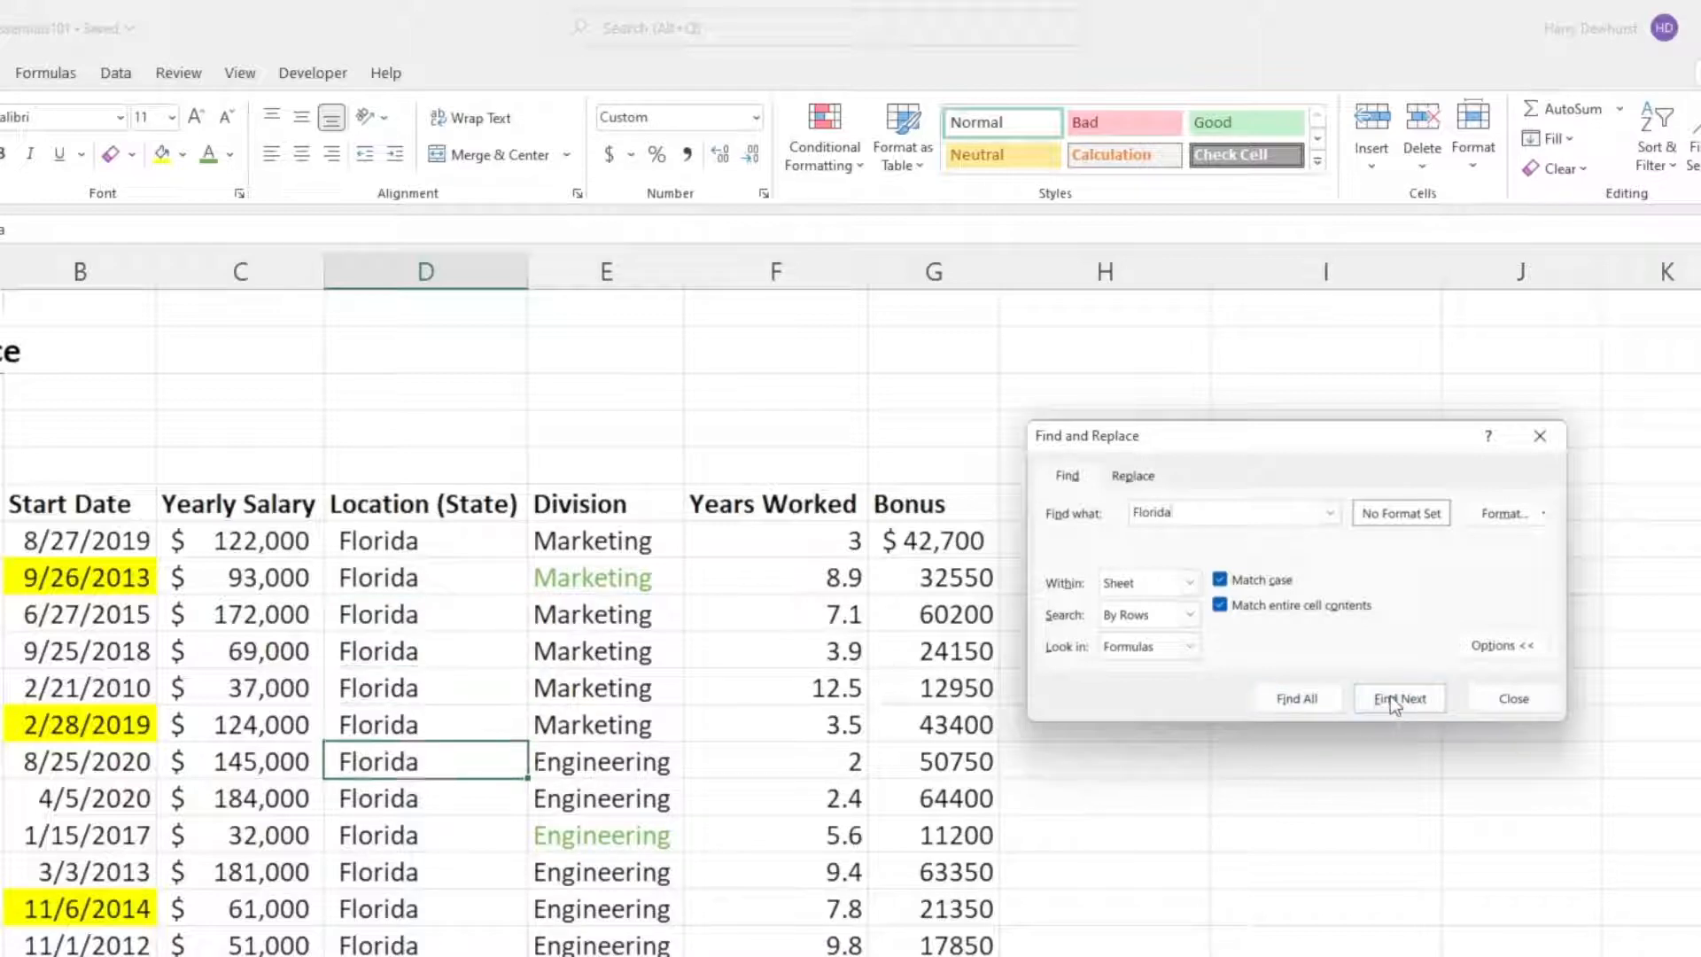
pyautogui.click(1392, 702)
pyautogui.click(1391, 702)
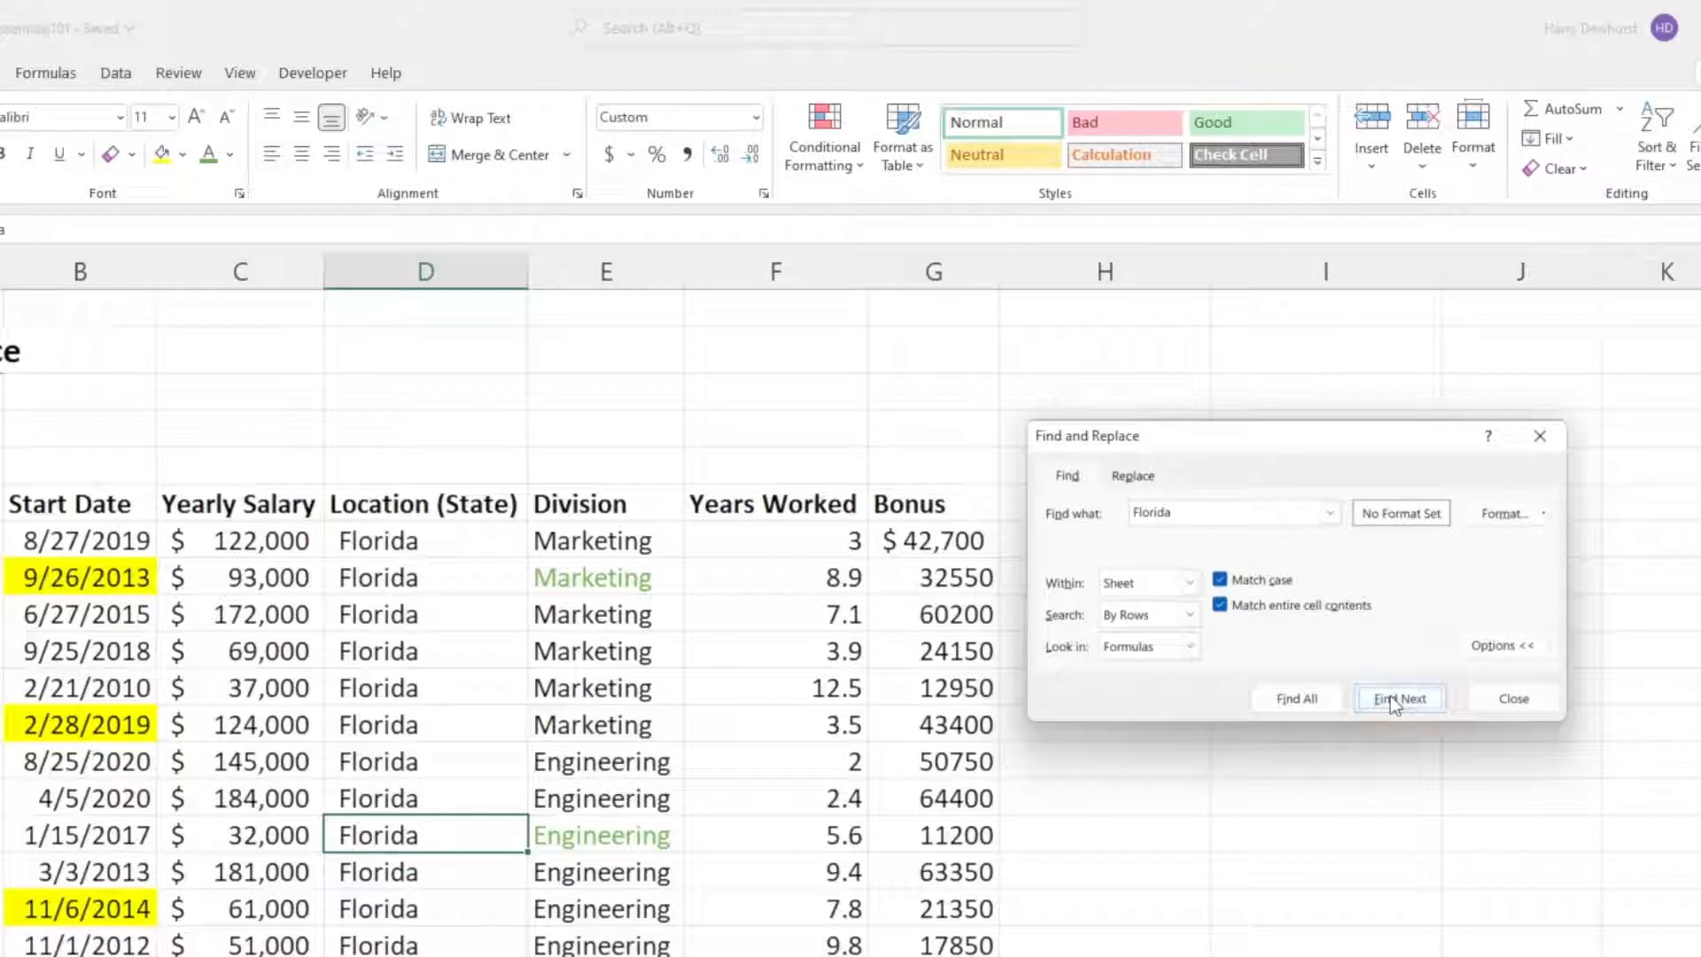
pyautogui.click(1393, 703)
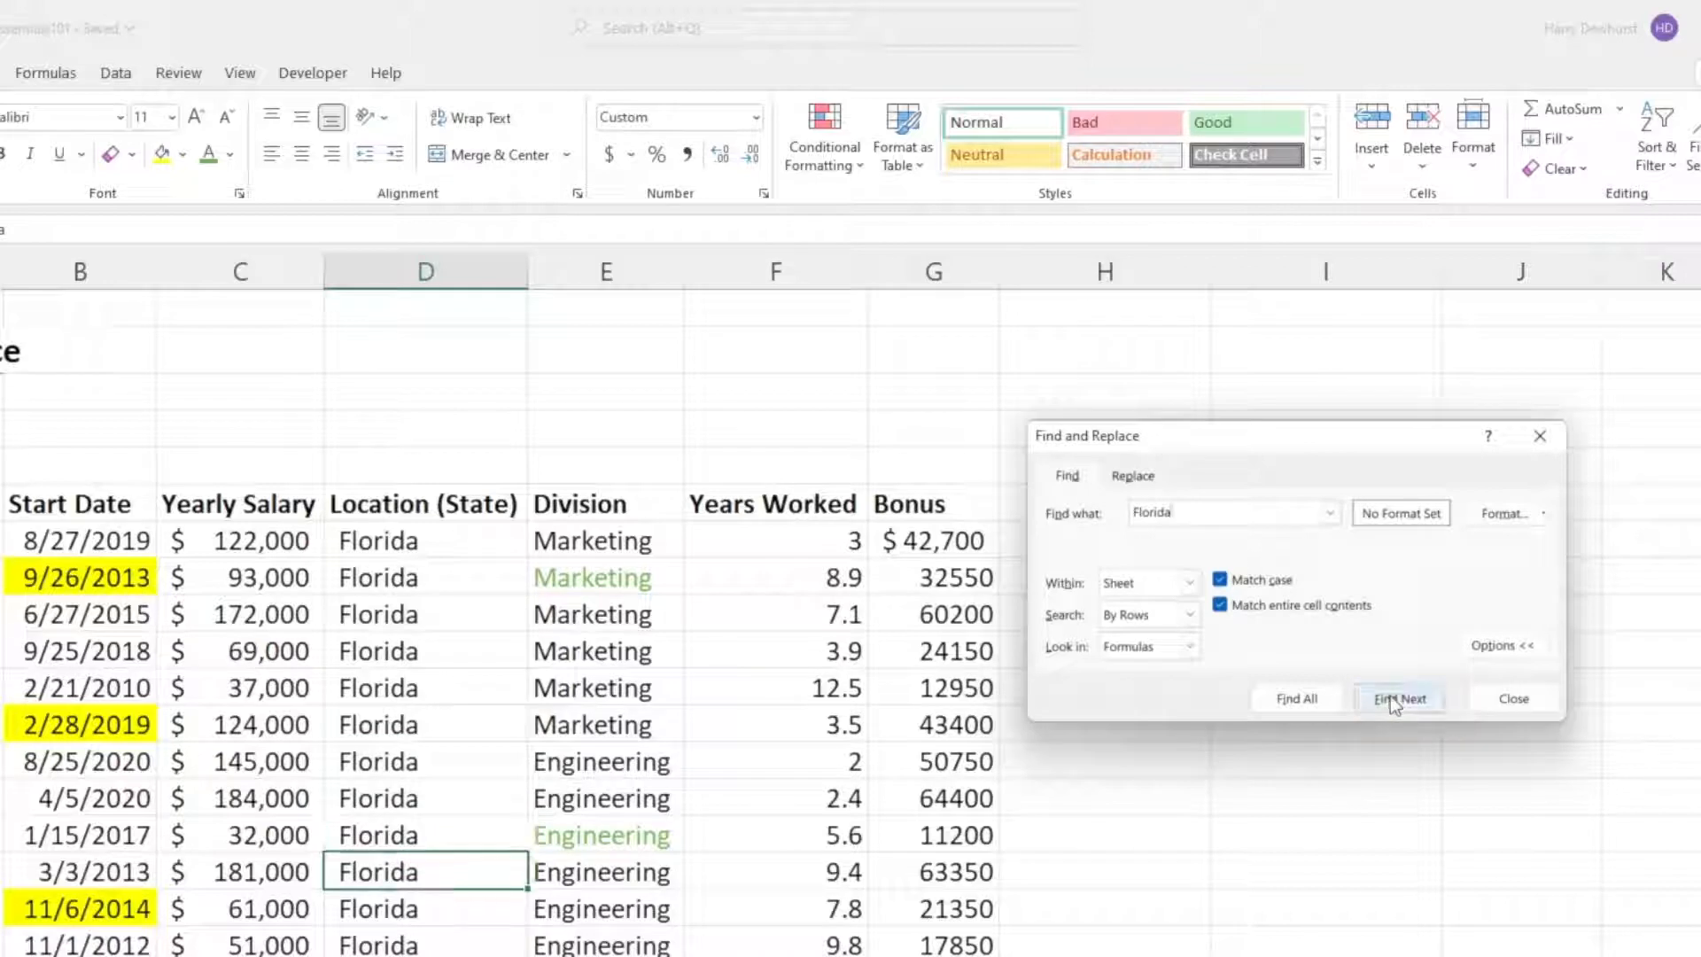
# List all "Florida" matches, enlarge the Find and Replace dialog, and look through the results
pyautogui.click(1313, 696)
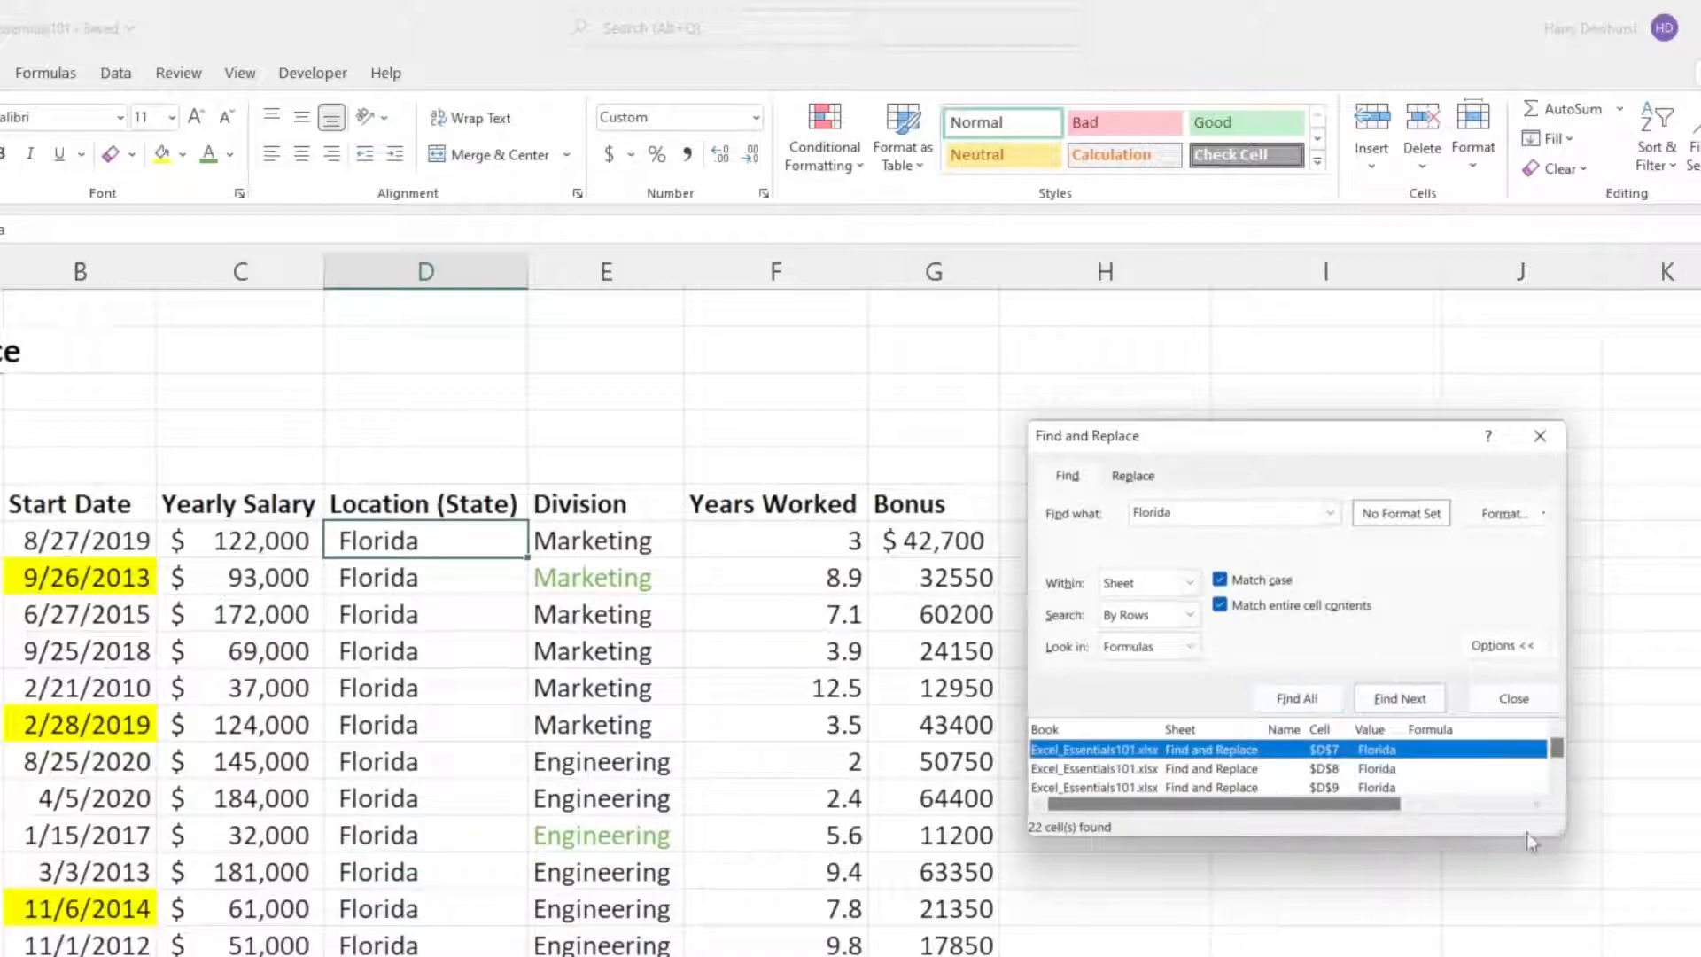
pyautogui.moveTo(1564, 834); pyautogui.dragTo(1700, 956)
pyautogui.moveTo(1357, 436); pyautogui.dragTo(871, 28)
pyautogui.moveTo(1279, 675); pyautogui.dragTo(1405, 675)
pyautogui.scroll(-1, 890, 479)
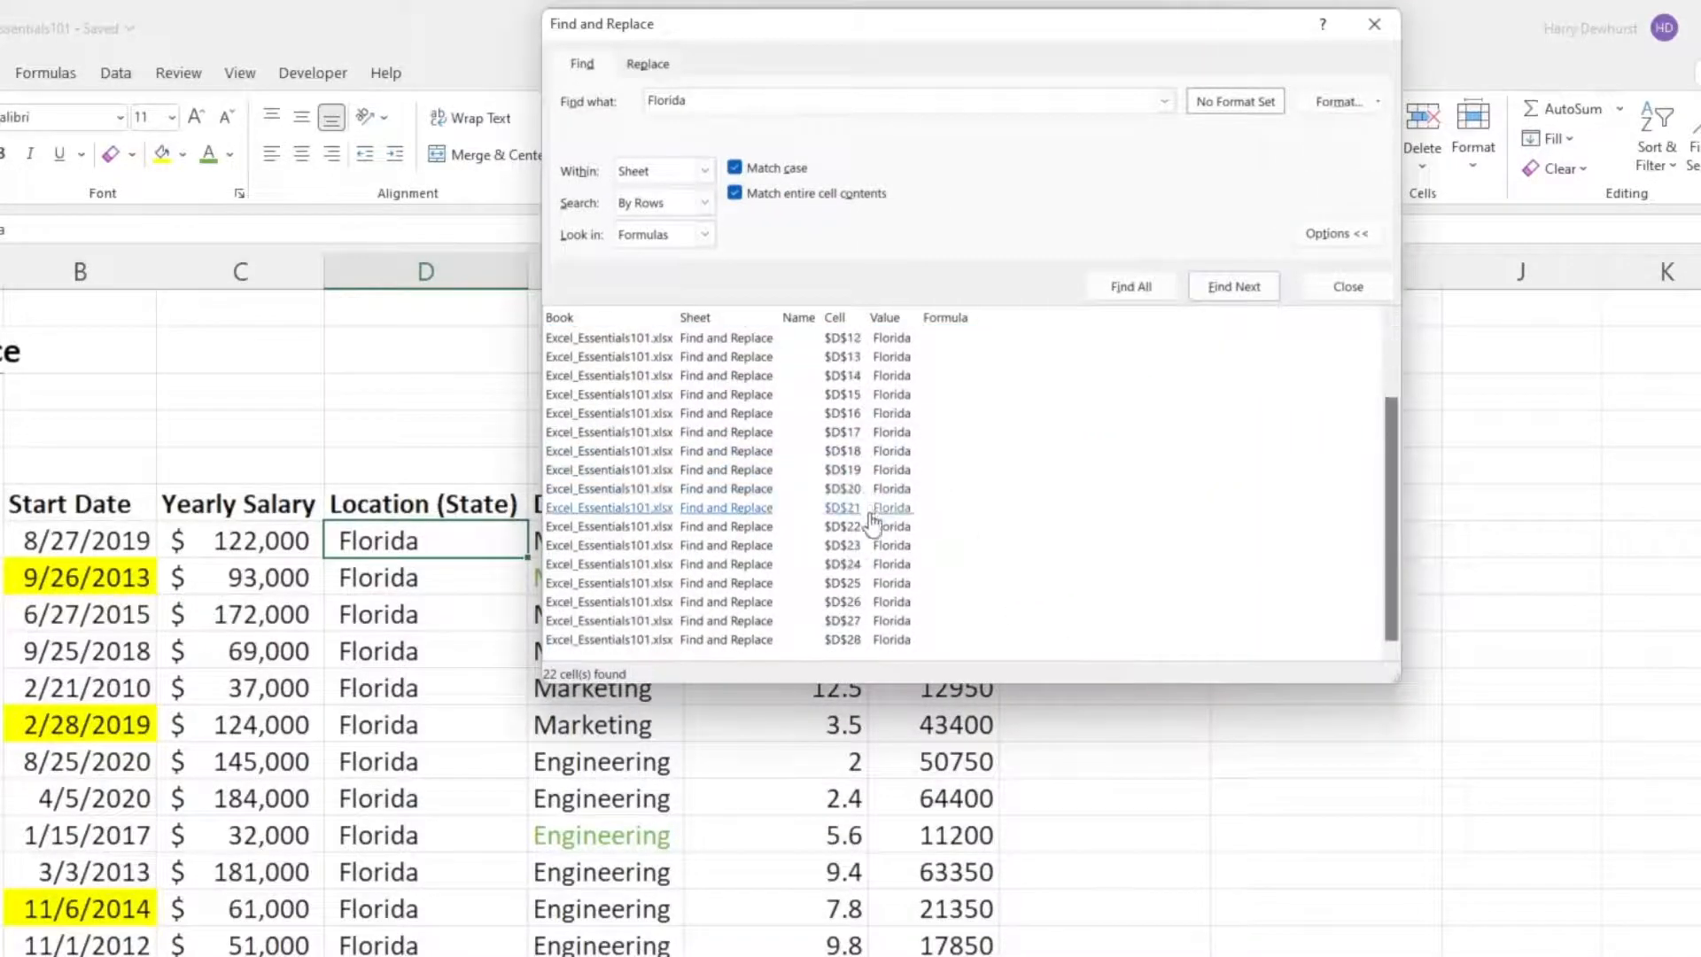
pyautogui.scroll(1, 877, 629)
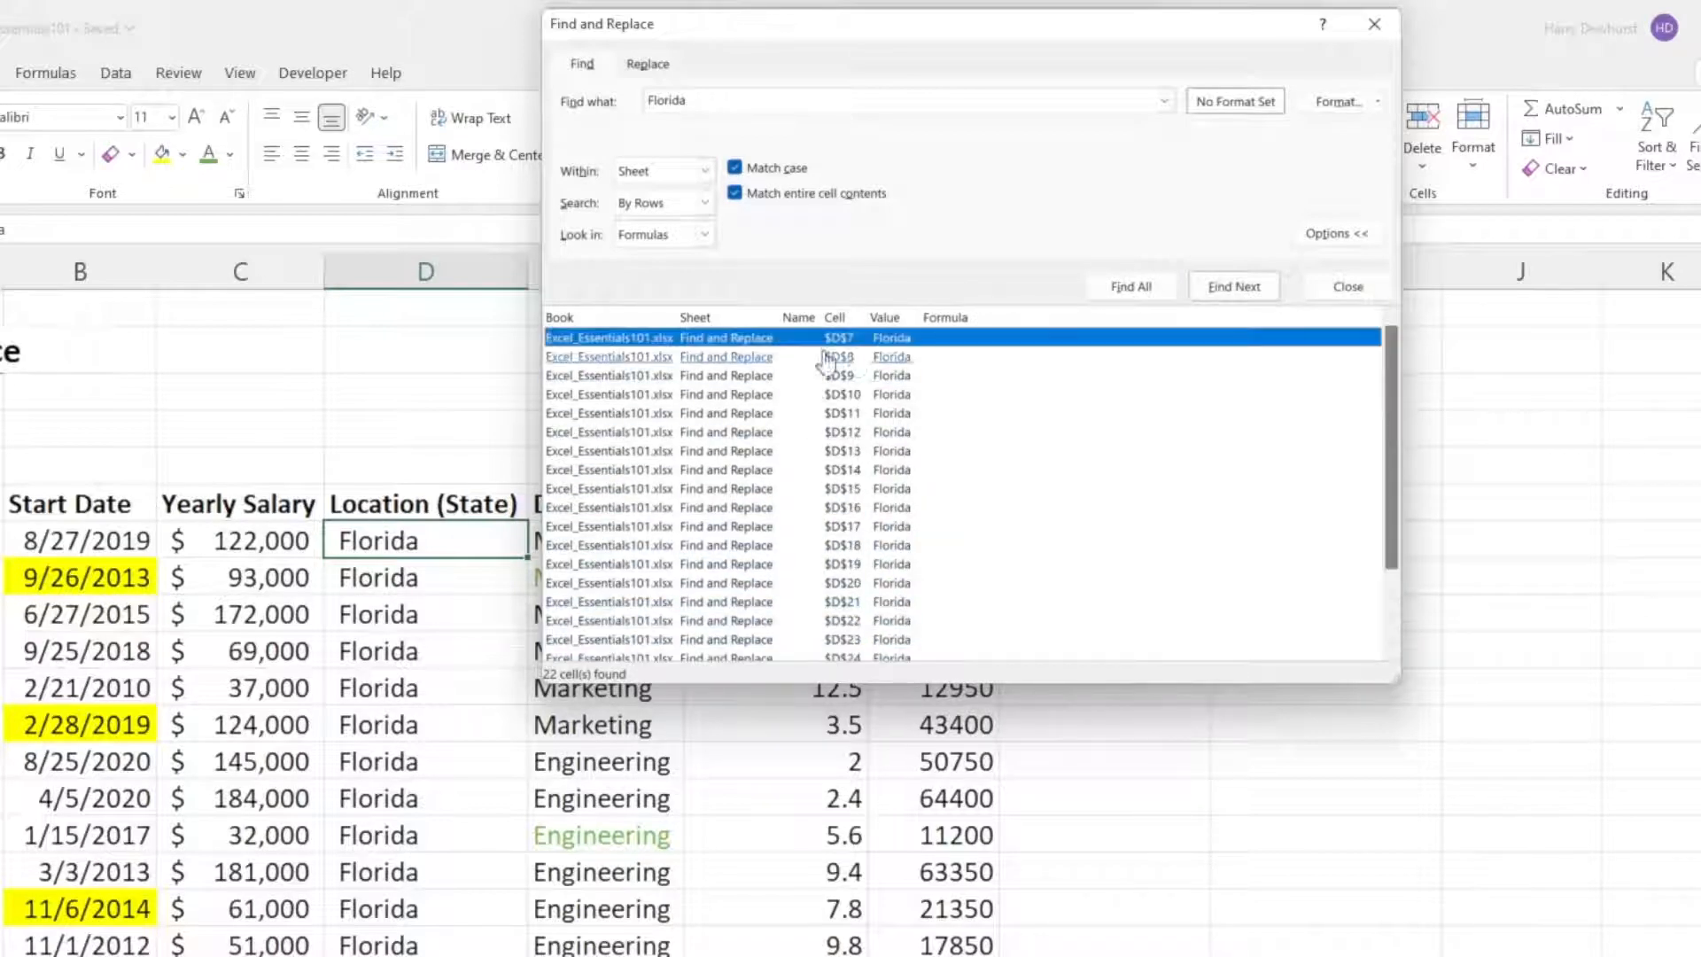
pyautogui.moveTo(1077, 47); pyautogui.dragTo(1151, 335)
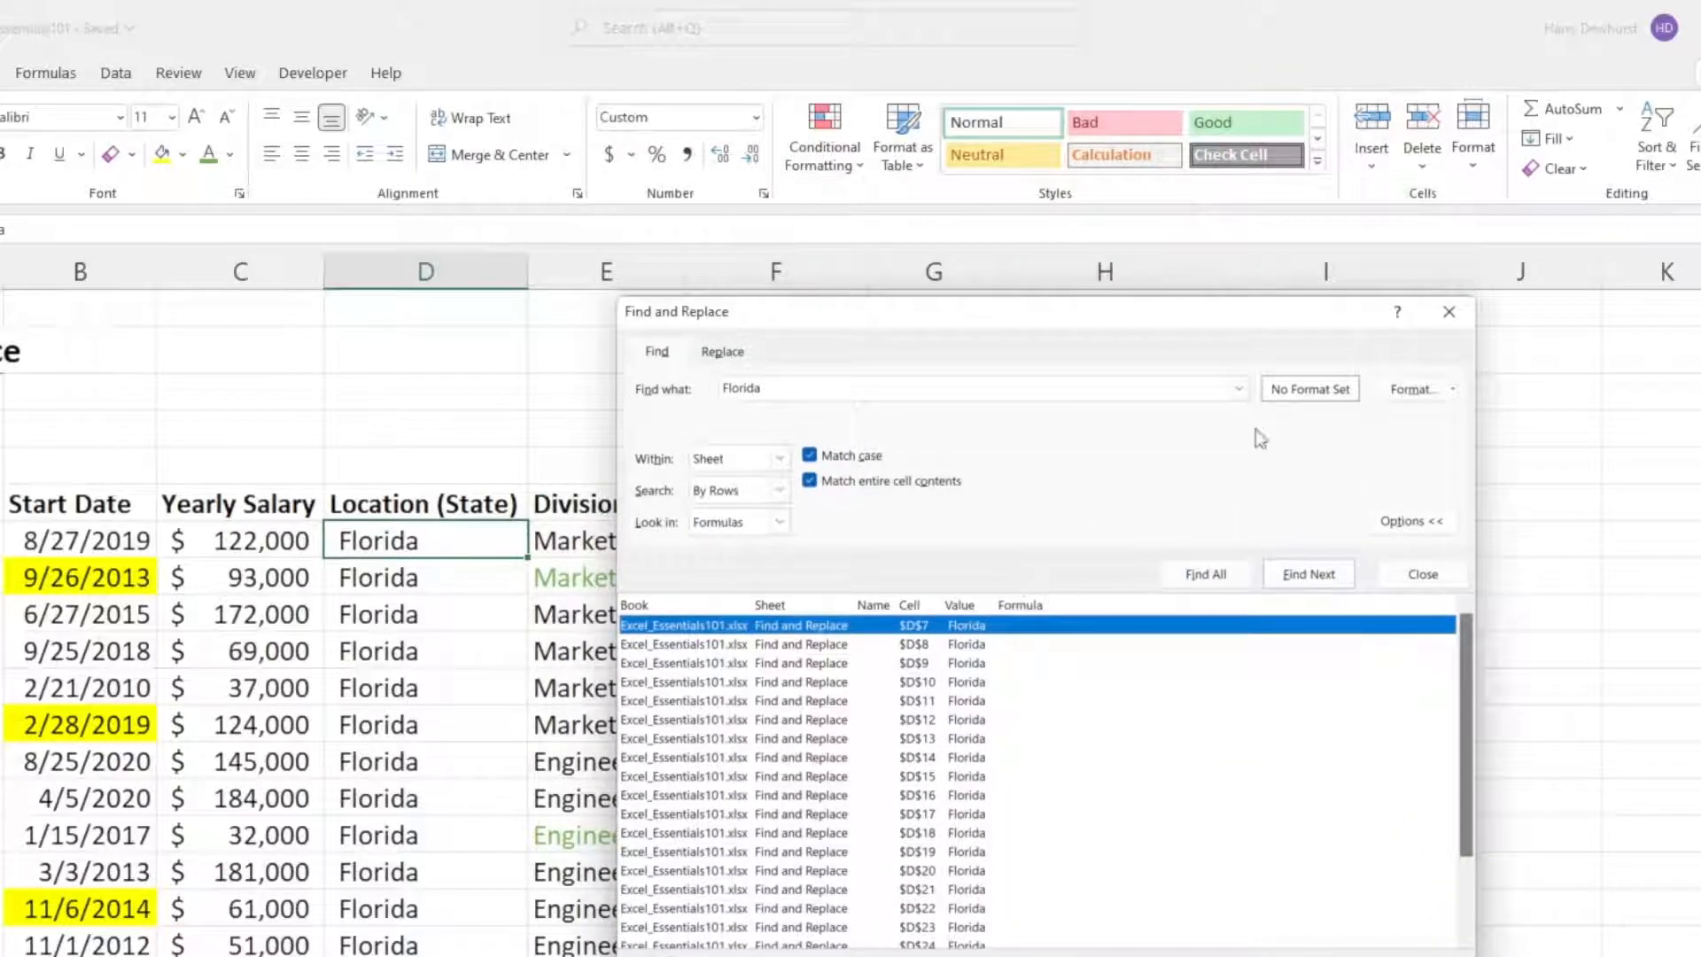
pyautogui.moveTo(1093, 310); pyautogui.dragTo(1397, 338)
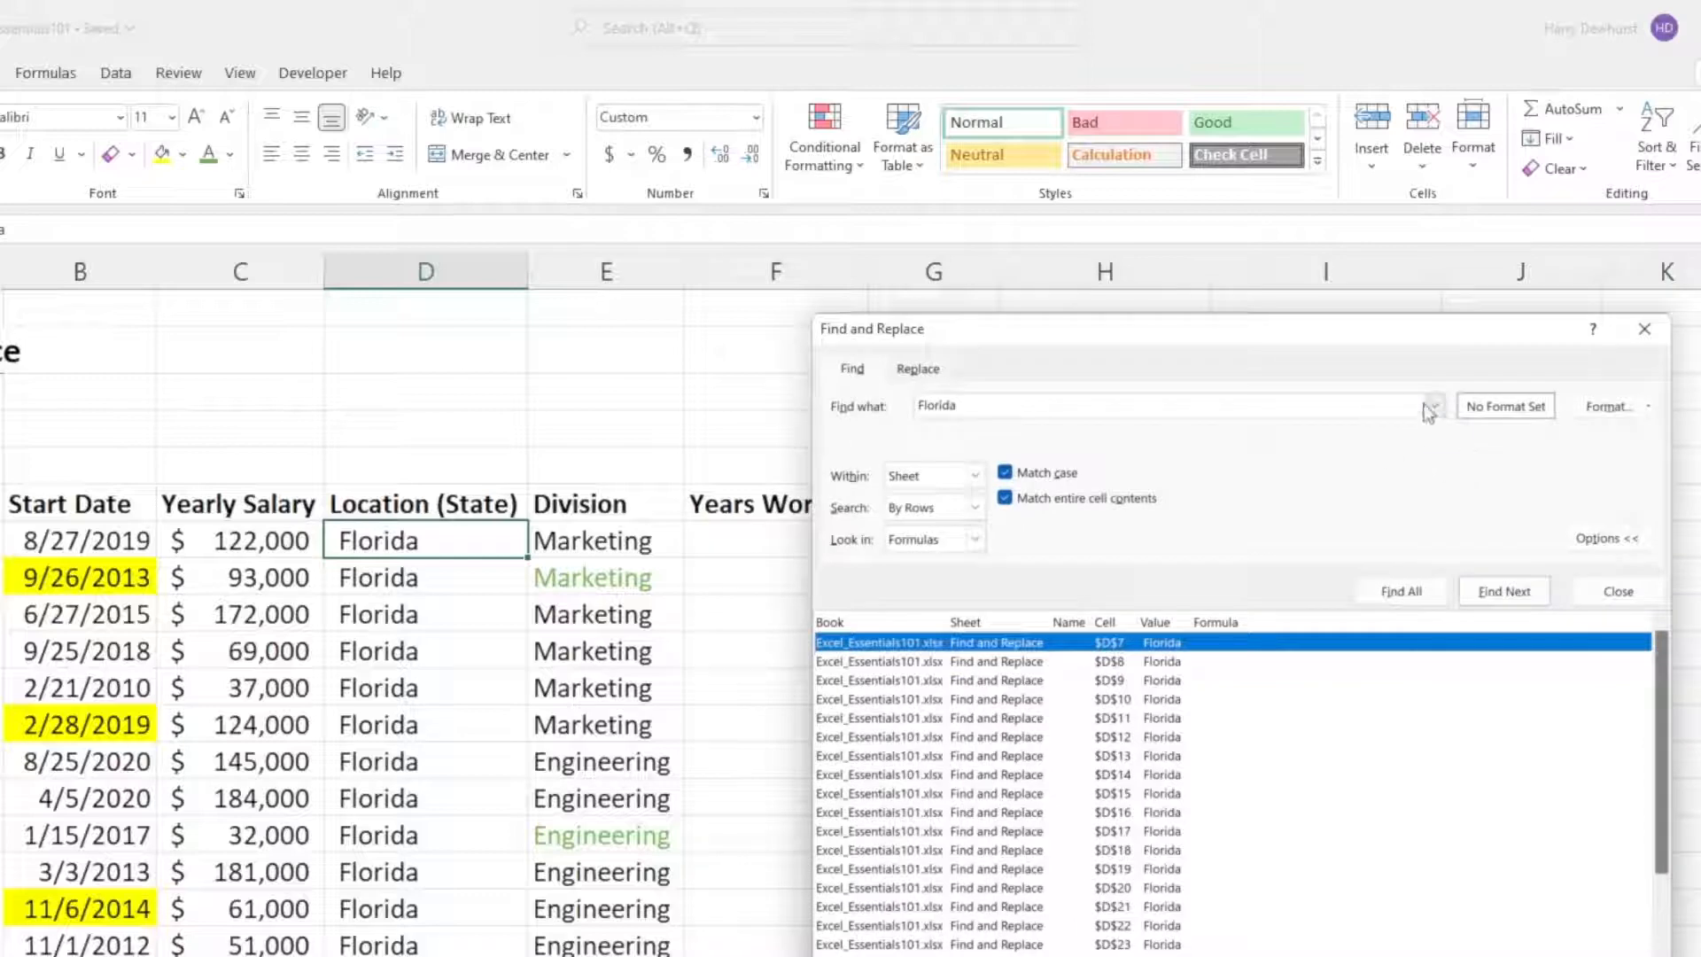
# Clear the search text, set the search format to a yellow fill, and find all cells with that format
pyautogui.moveTo(1196, 405); pyautogui.dragTo(911, 405)
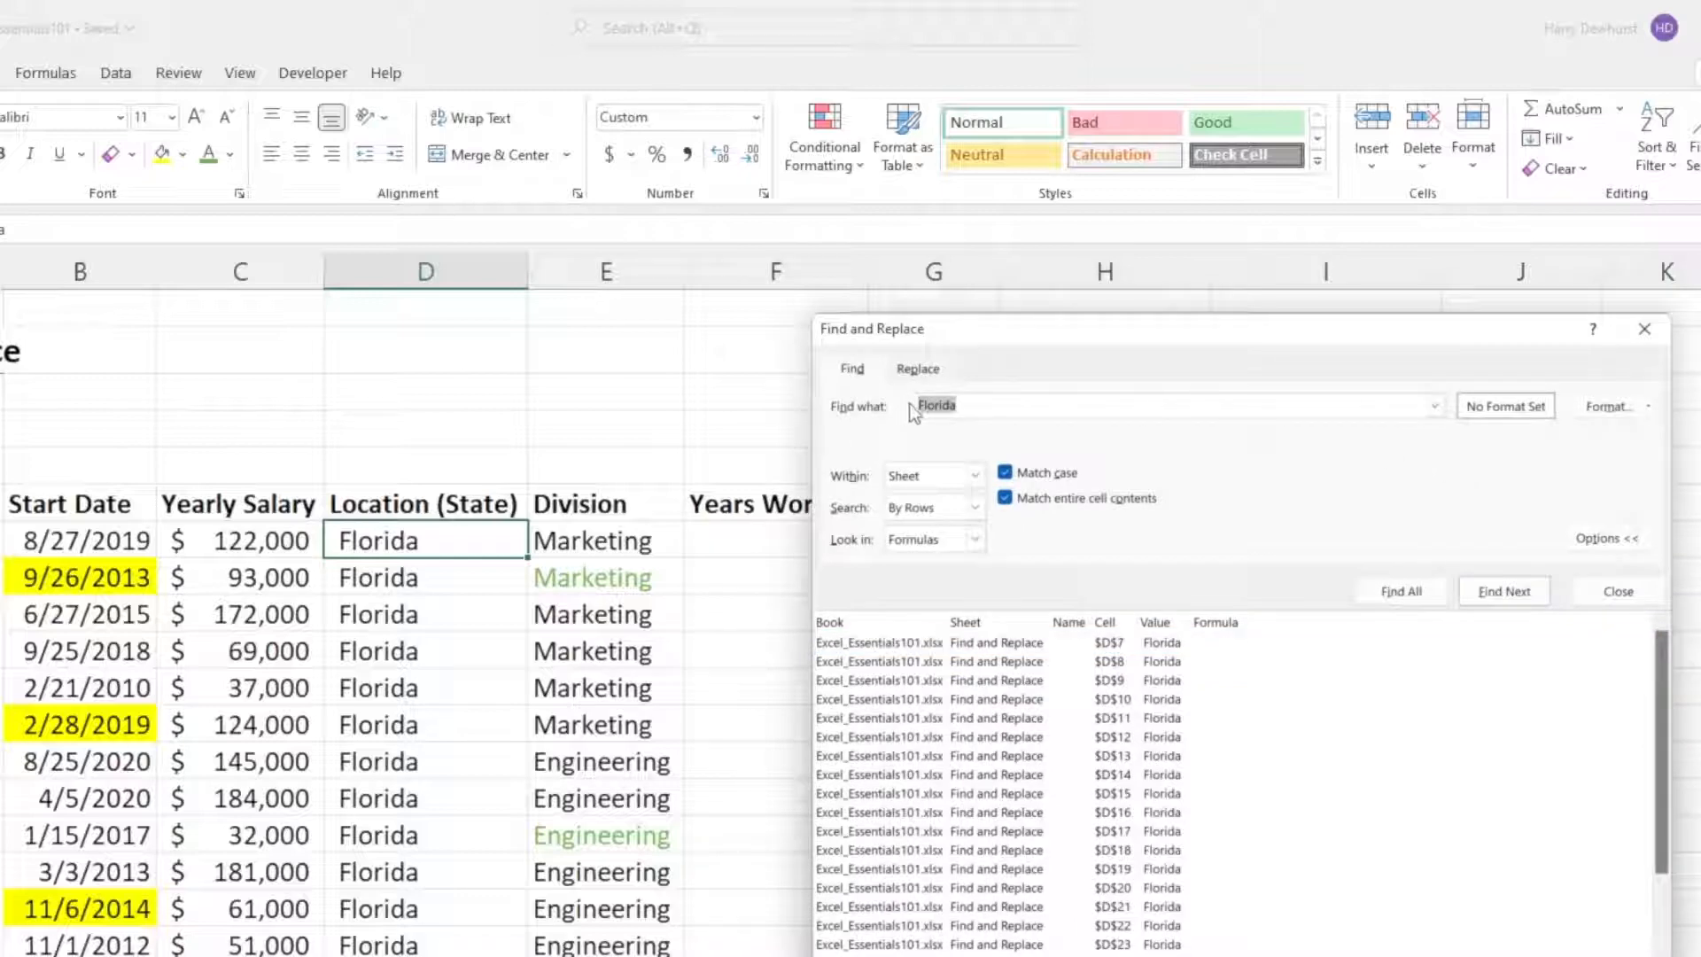
pyautogui.press('BackSpace')
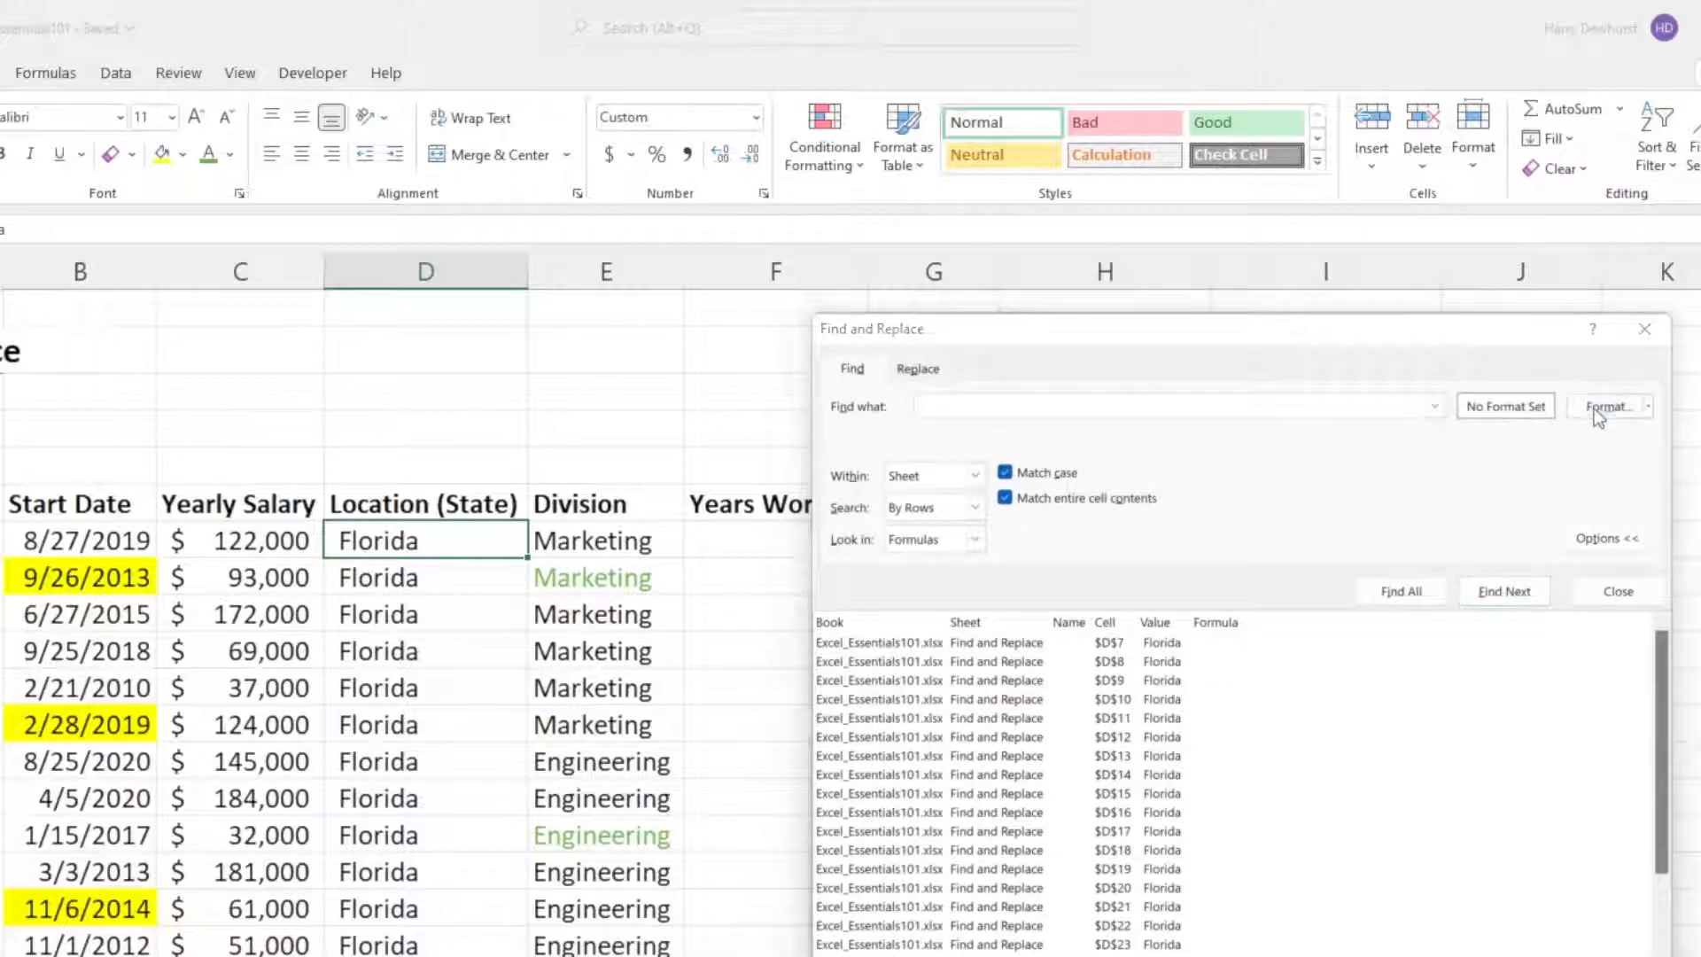
pyautogui.click(1593, 407)
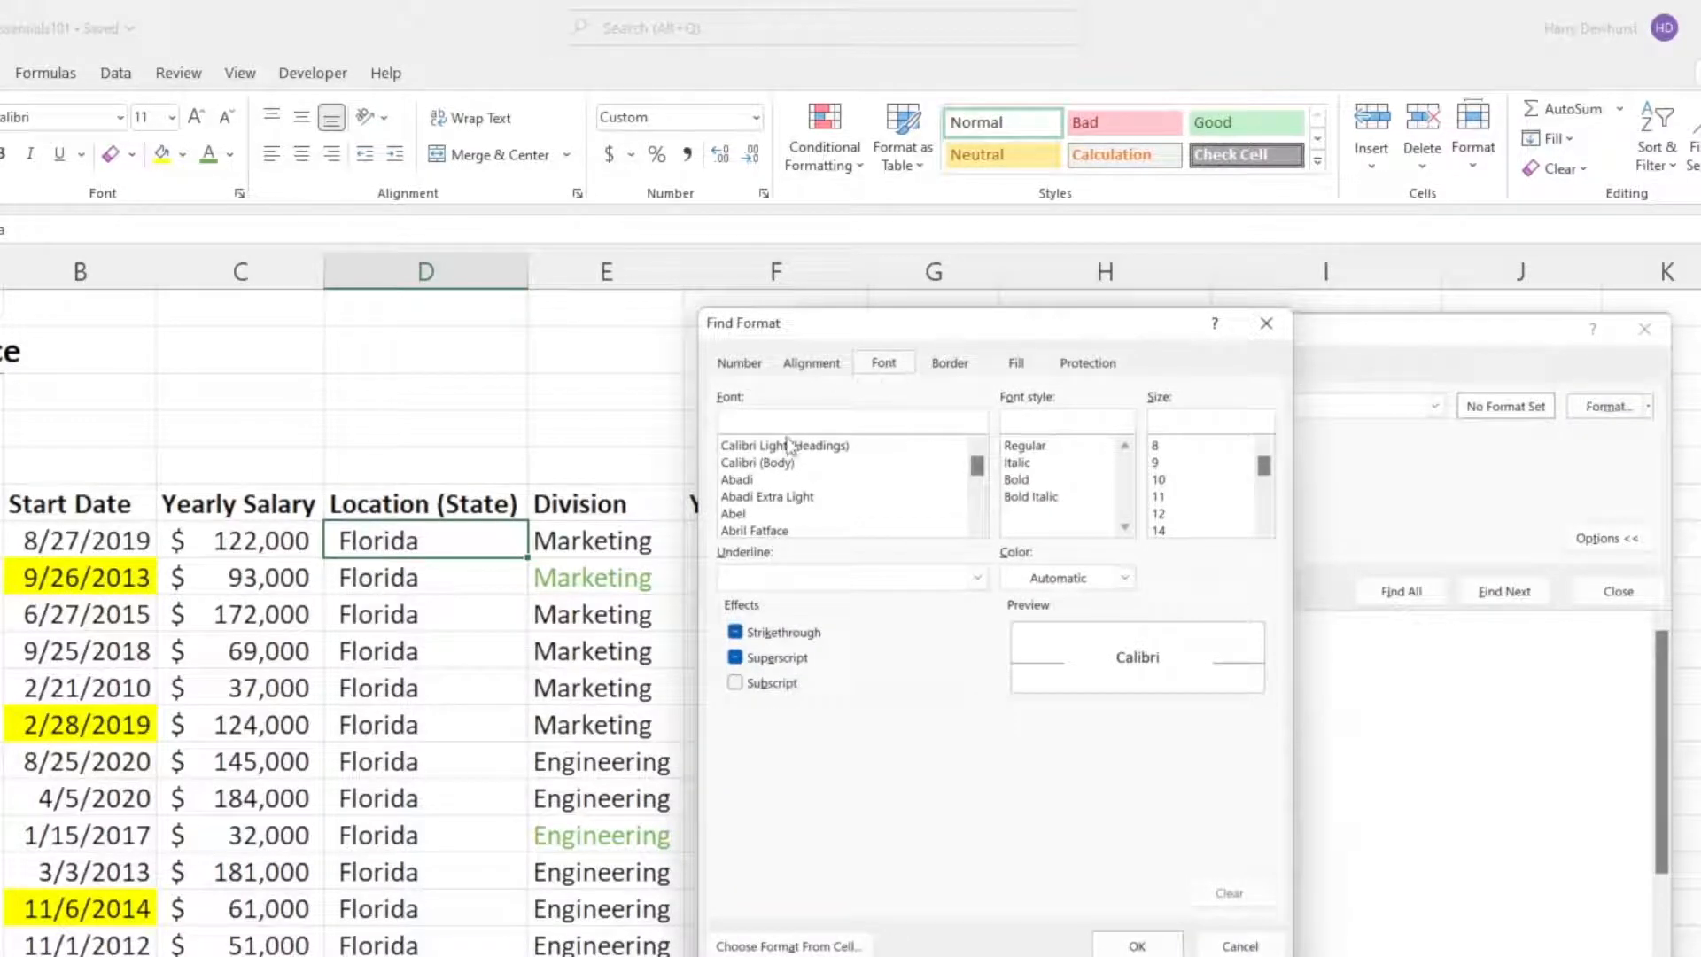
pyautogui.click(741, 362)
pyautogui.click(820, 365)
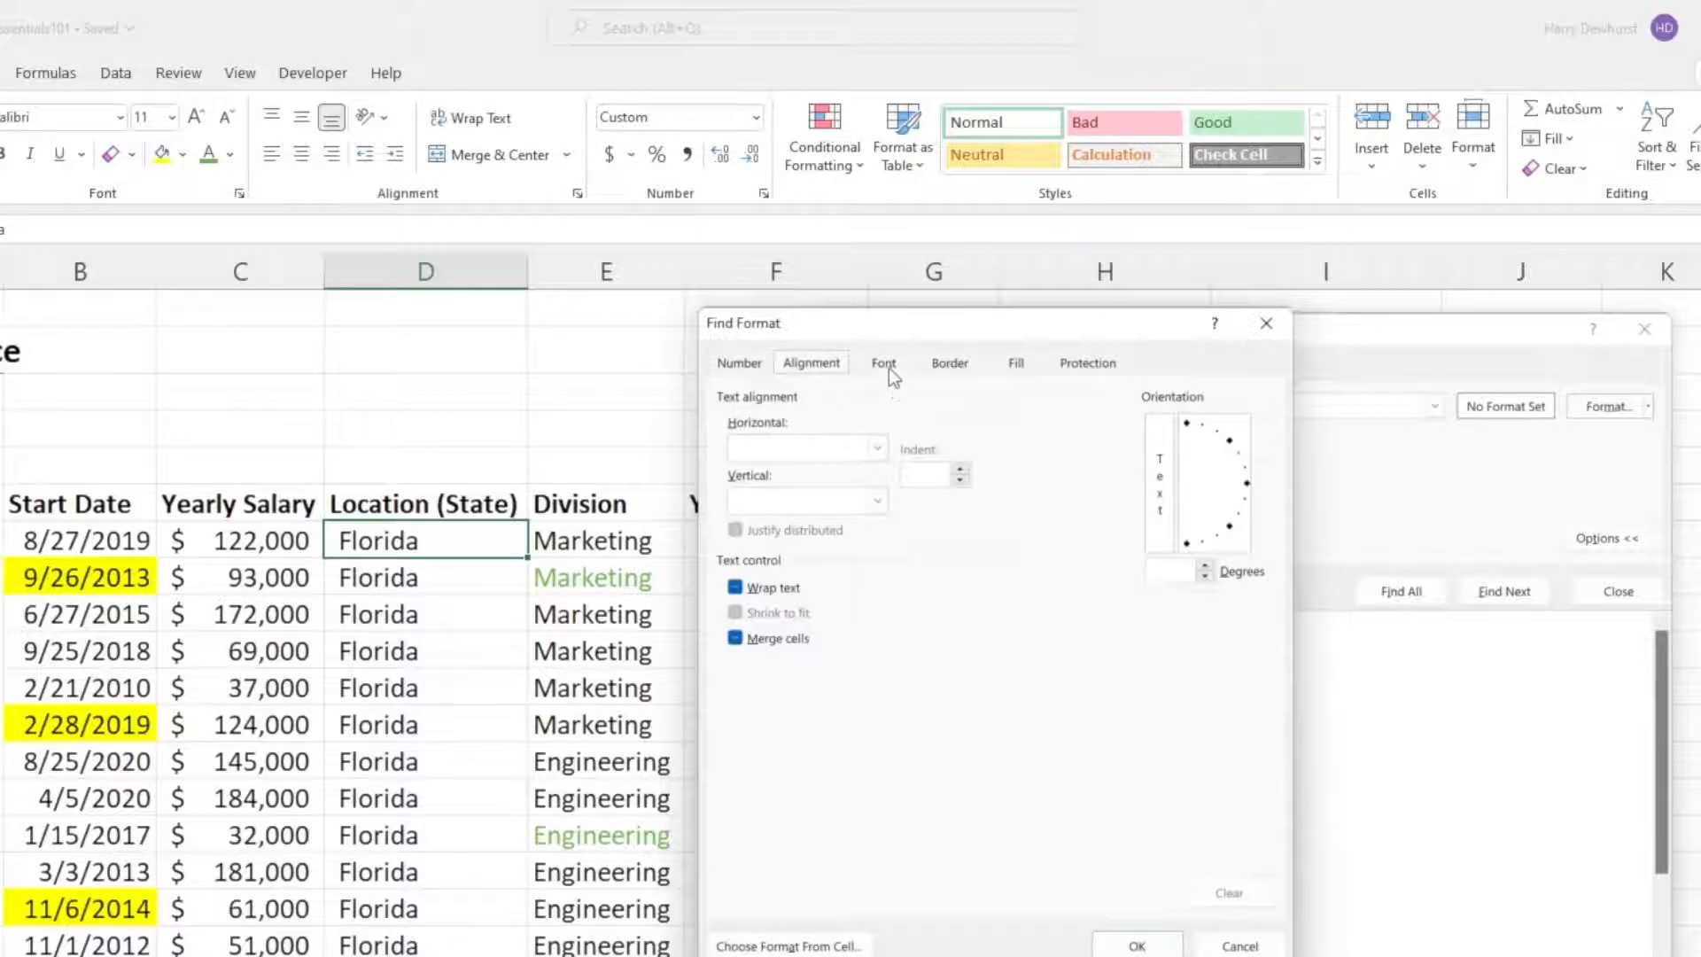
pyautogui.click(888, 366)
pyautogui.click(948, 365)
pyautogui.click(1026, 361)
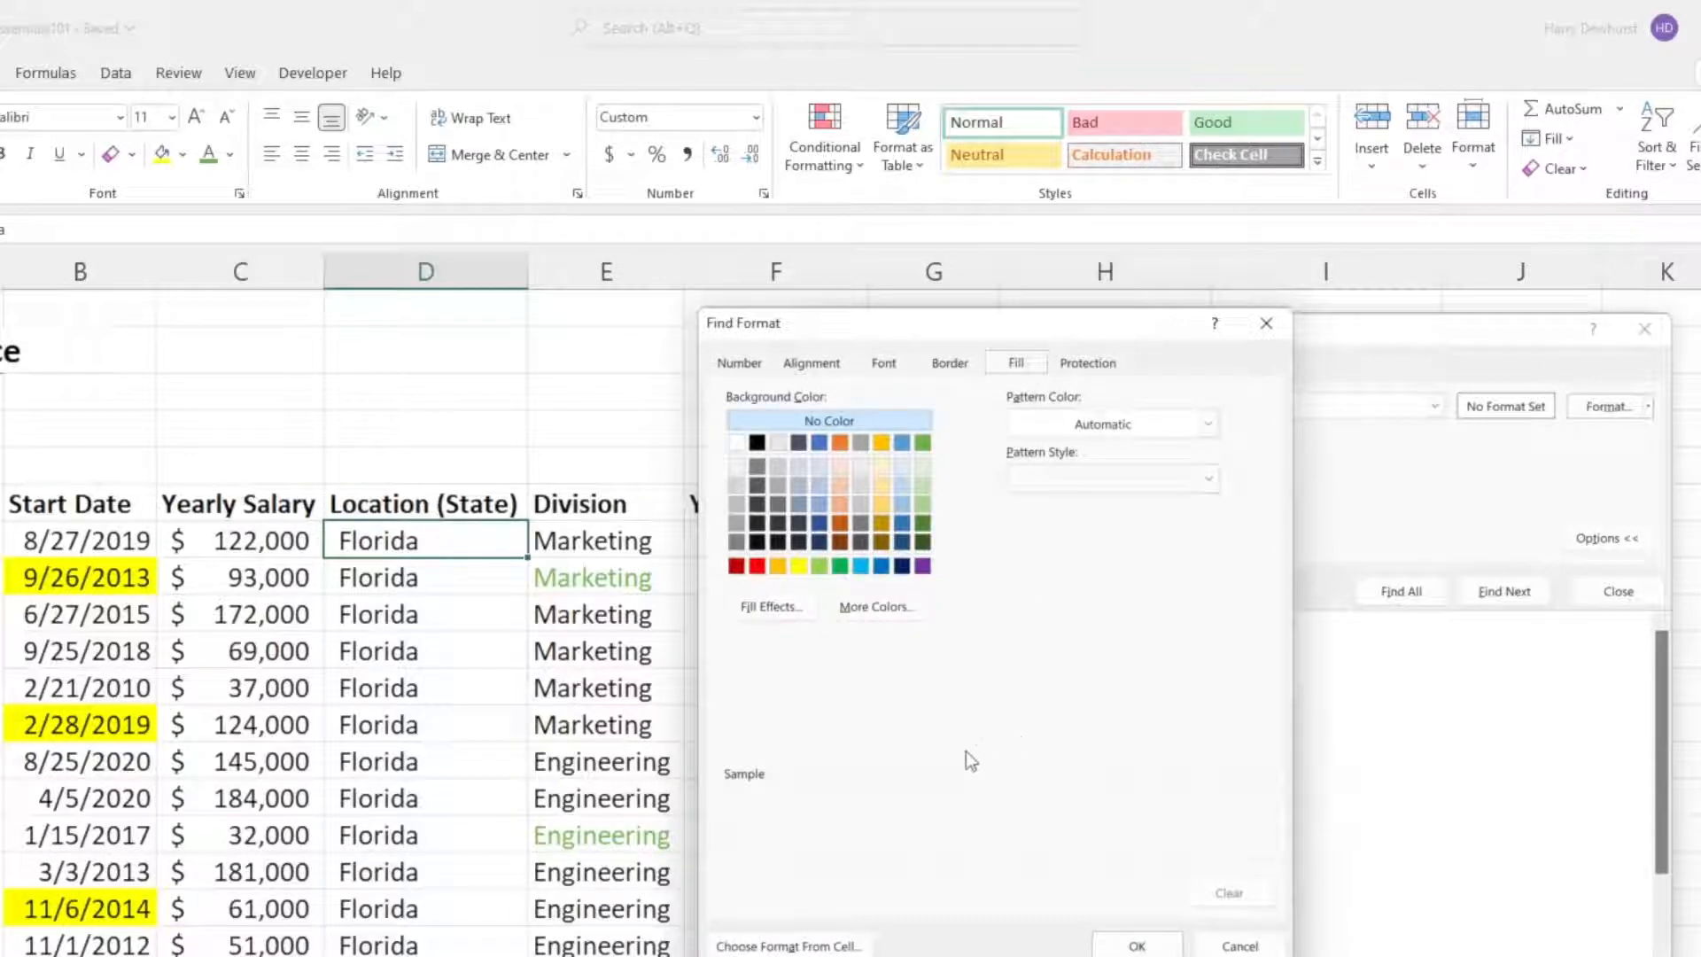
pyautogui.click(799, 568)
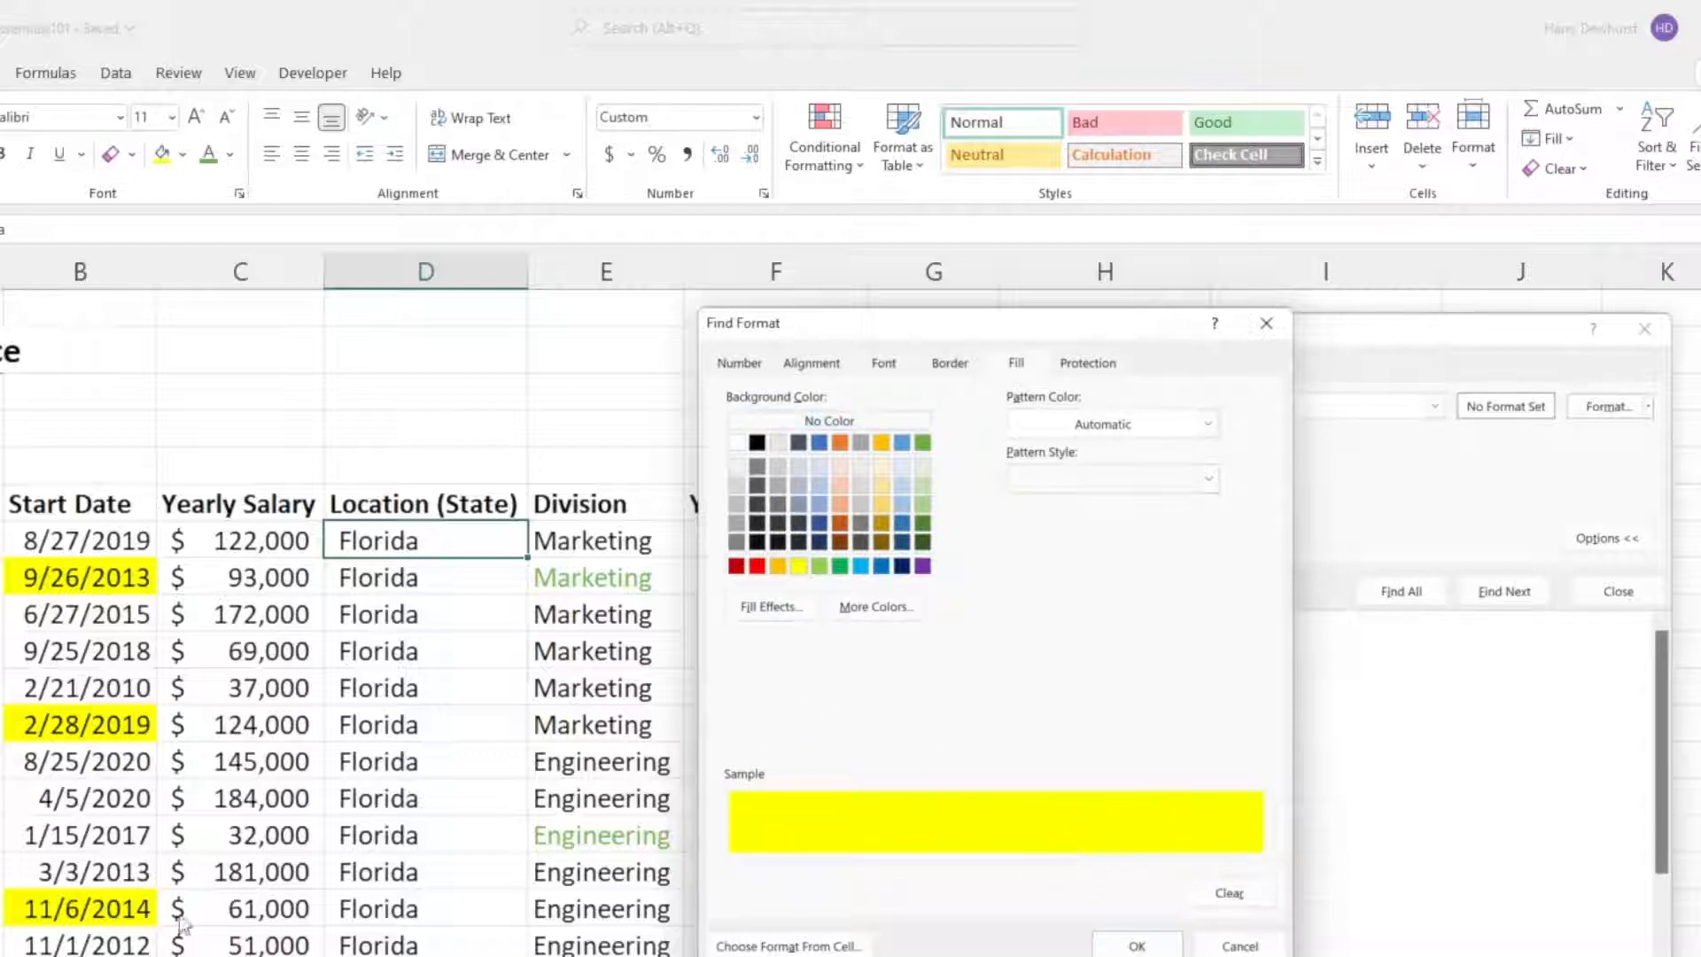
pyautogui.click(1134, 944)
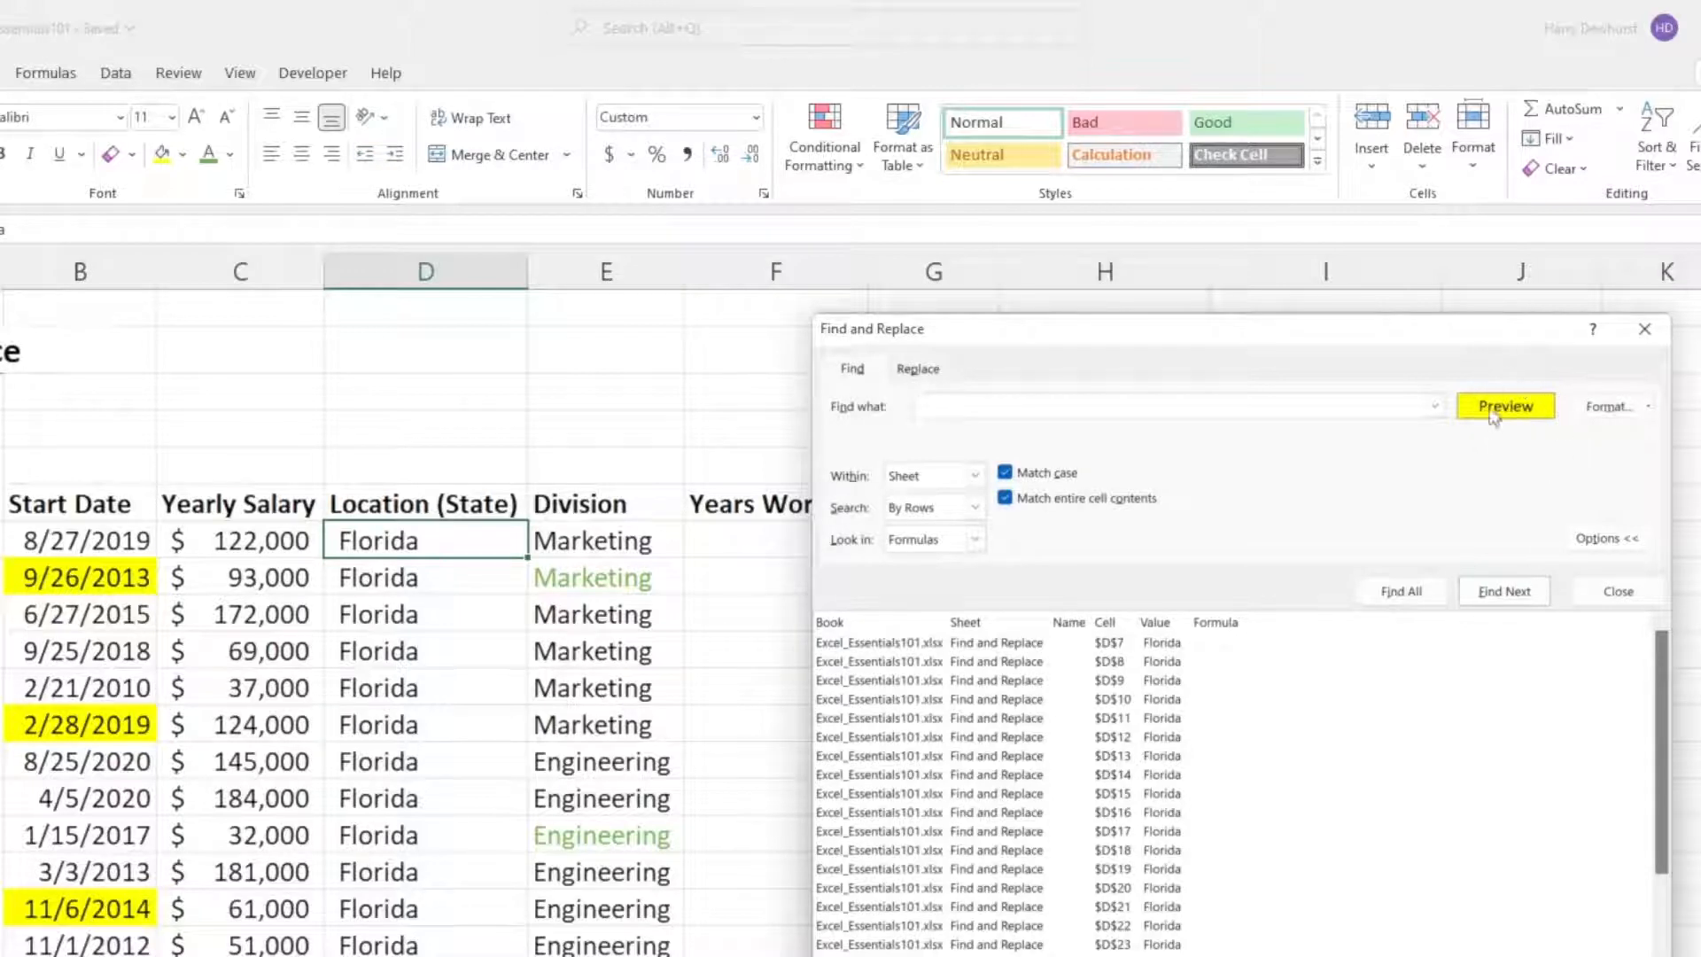
pyautogui.click(1418, 592)
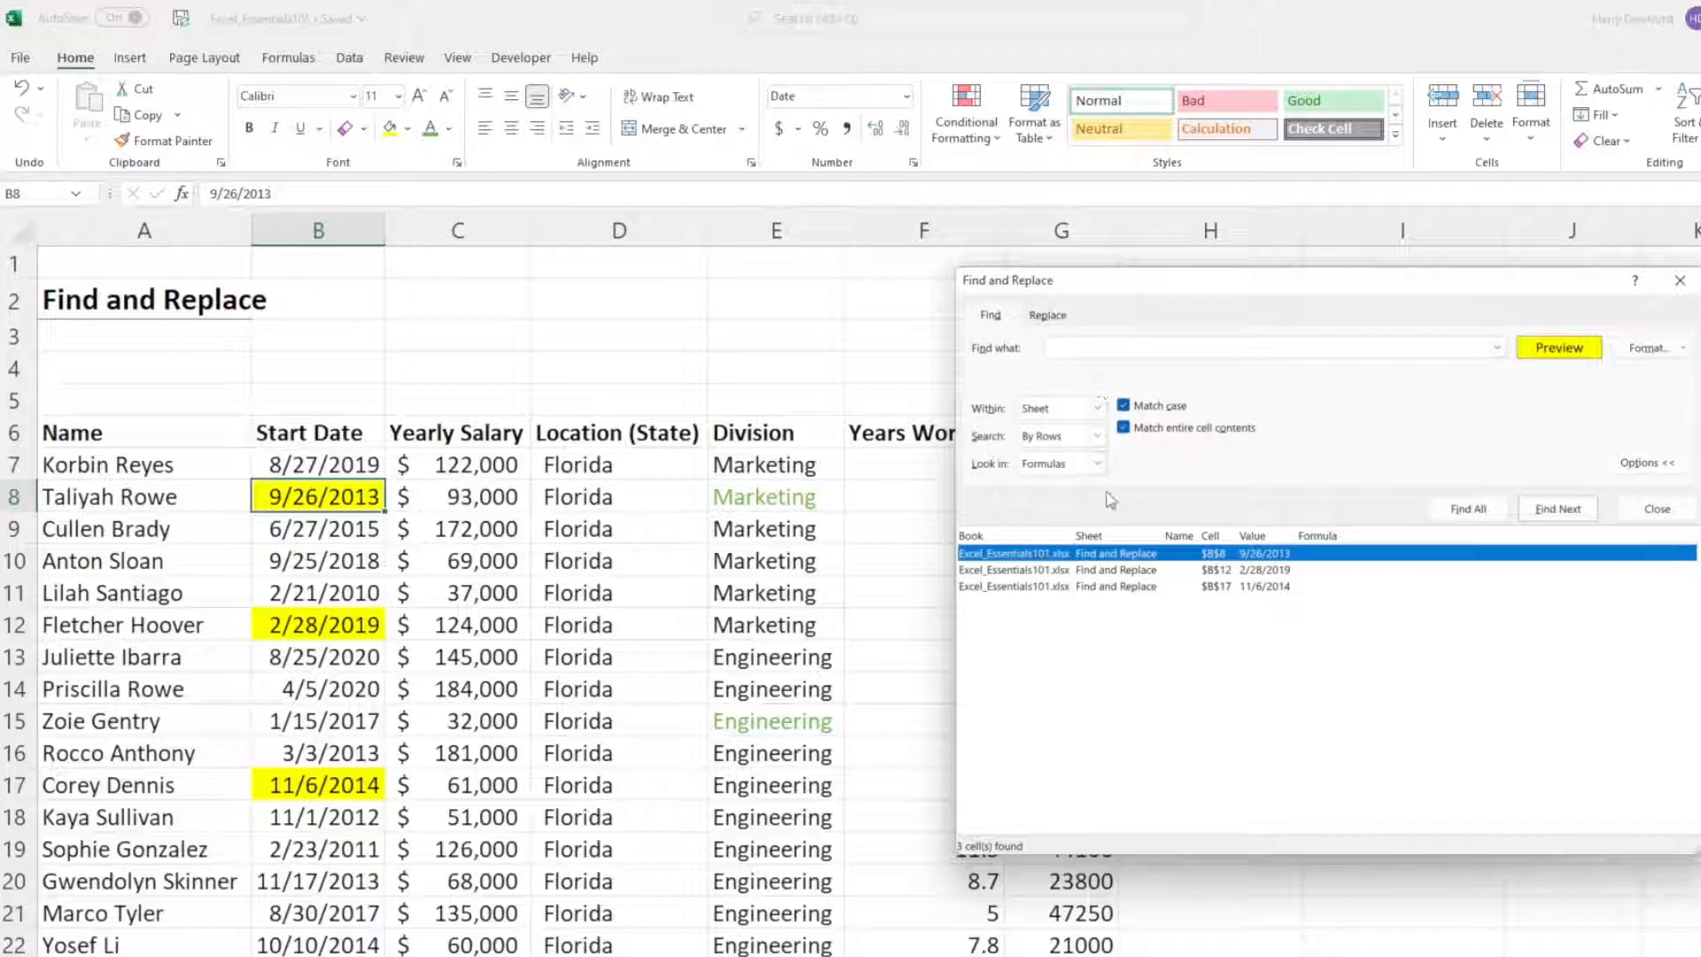
# Set the search scope to Workbook and keep the search order By Rows
pyautogui.click(1098, 410)
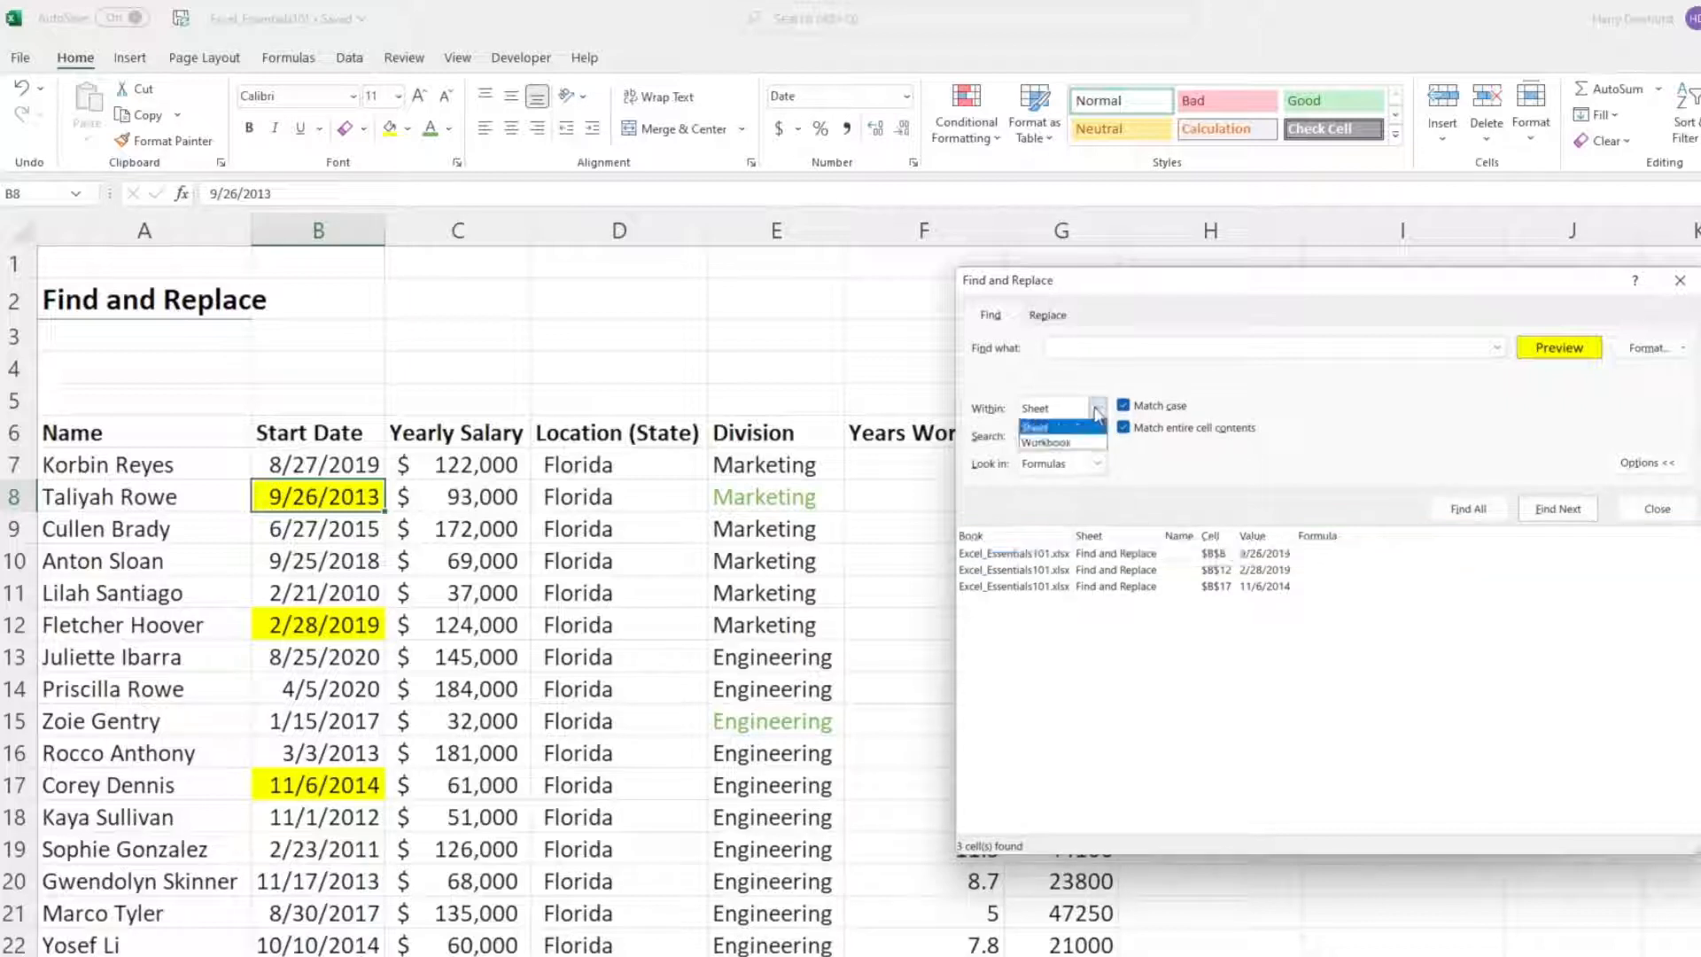
pyautogui.click(1066, 442)
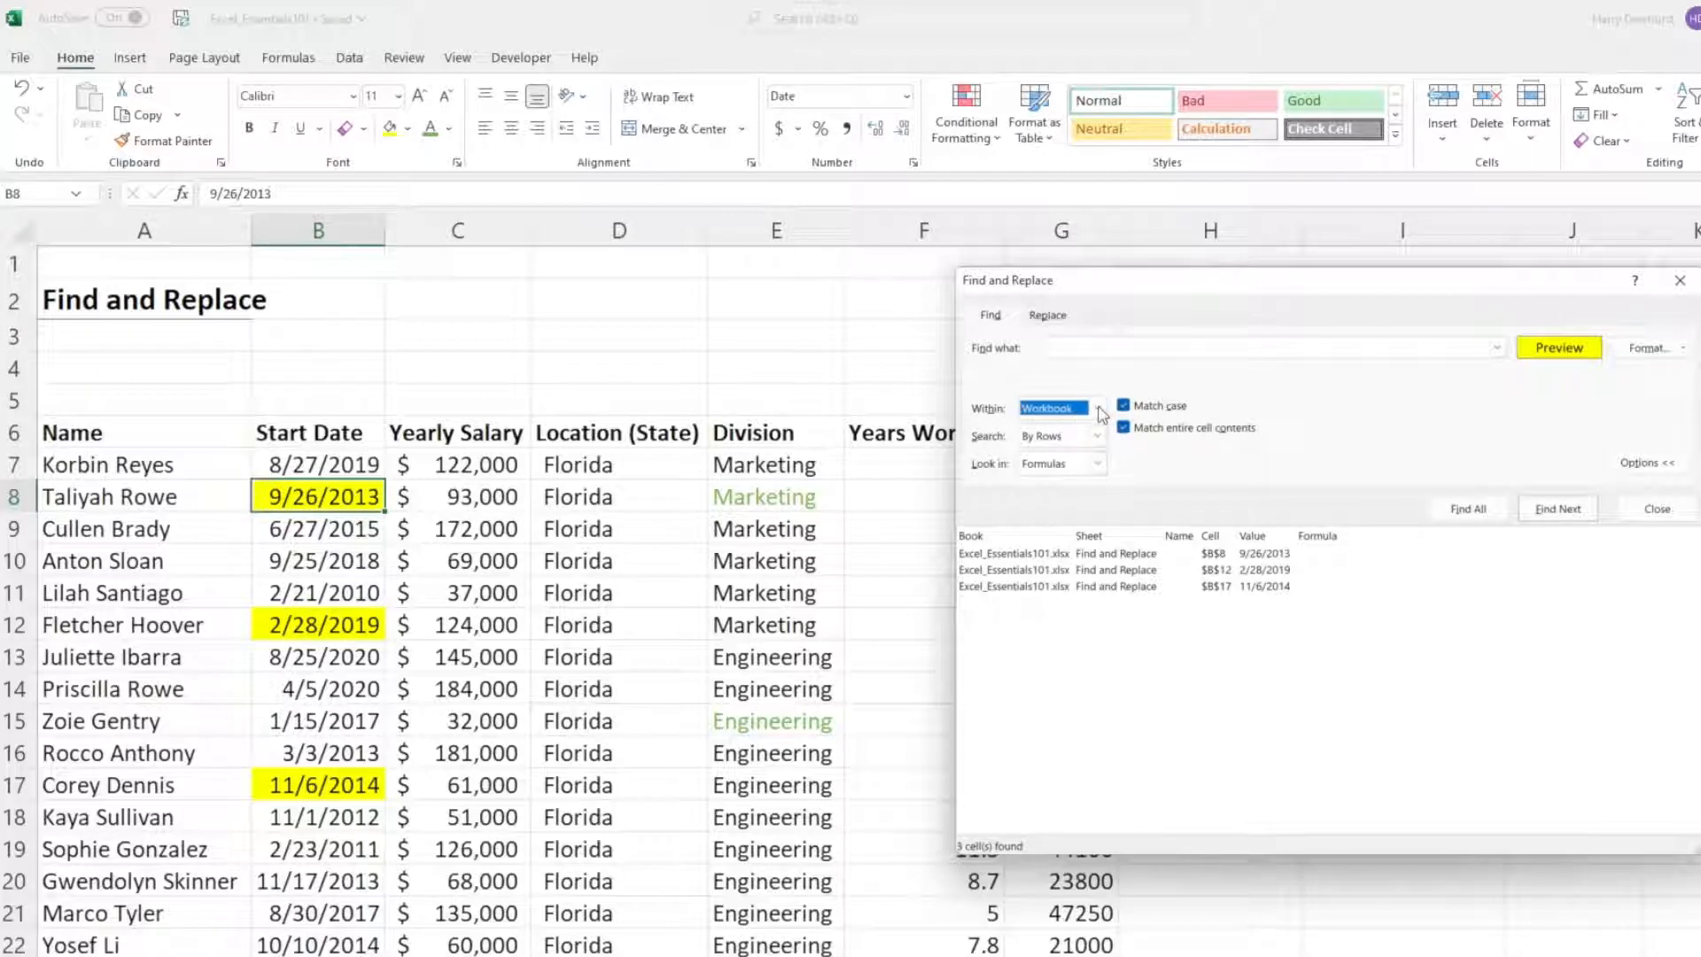
pyautogui.click(1097, 435)
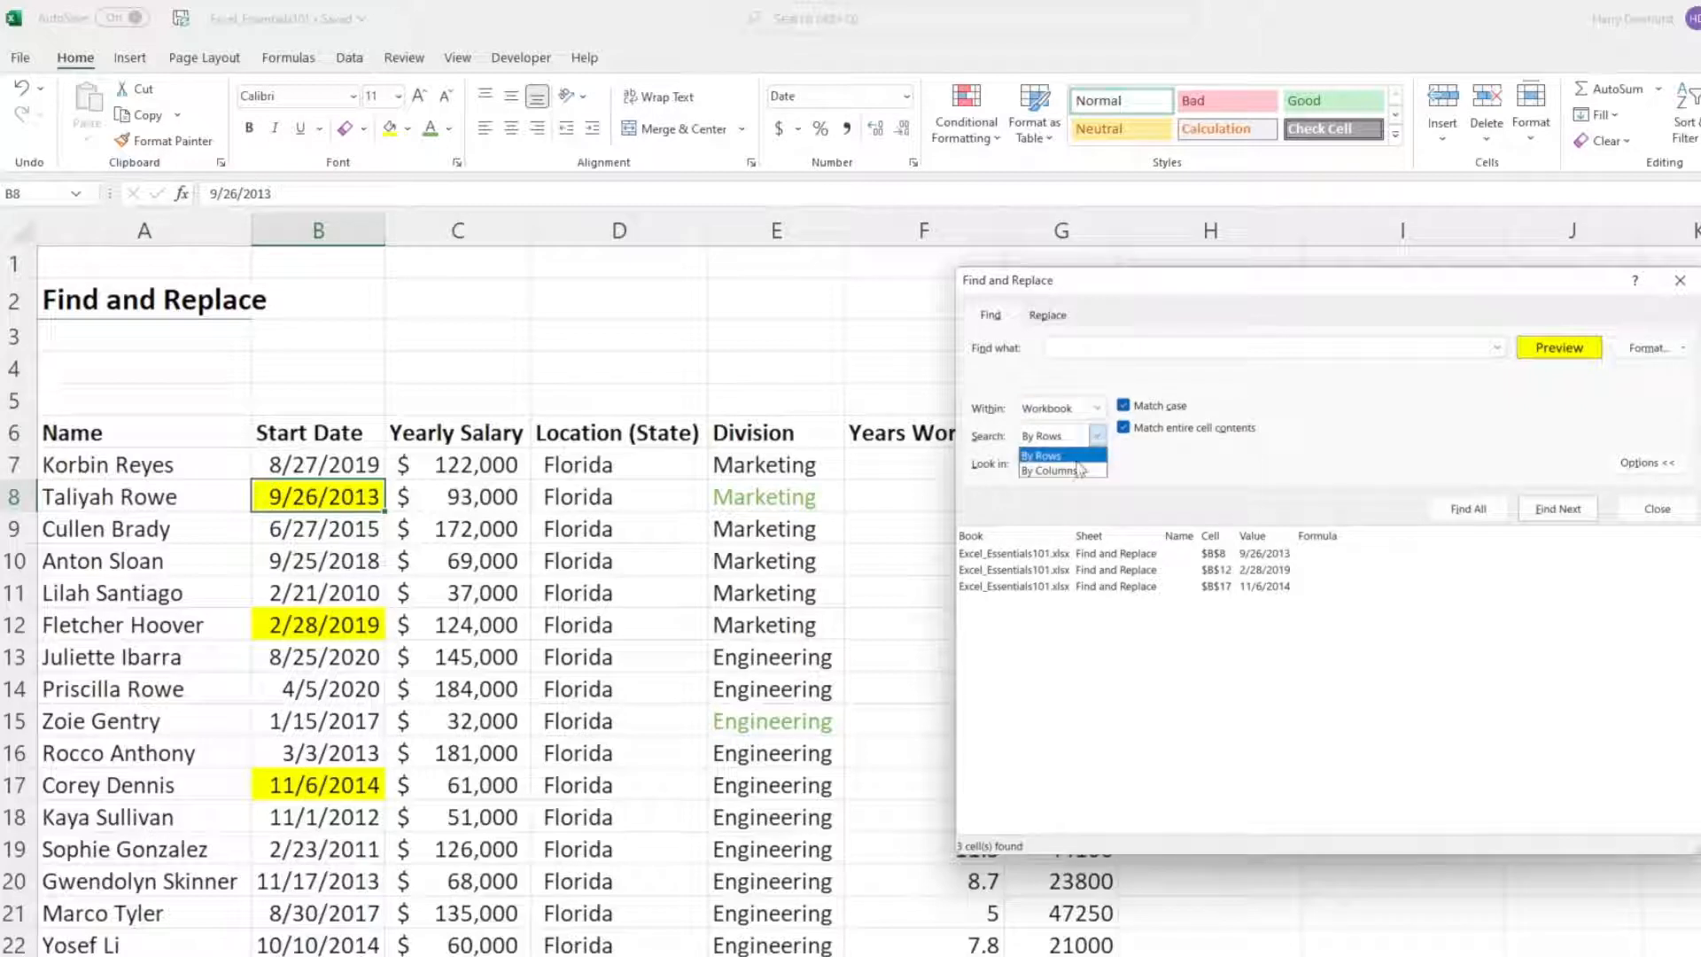
pyautogui.click(1097, 435)
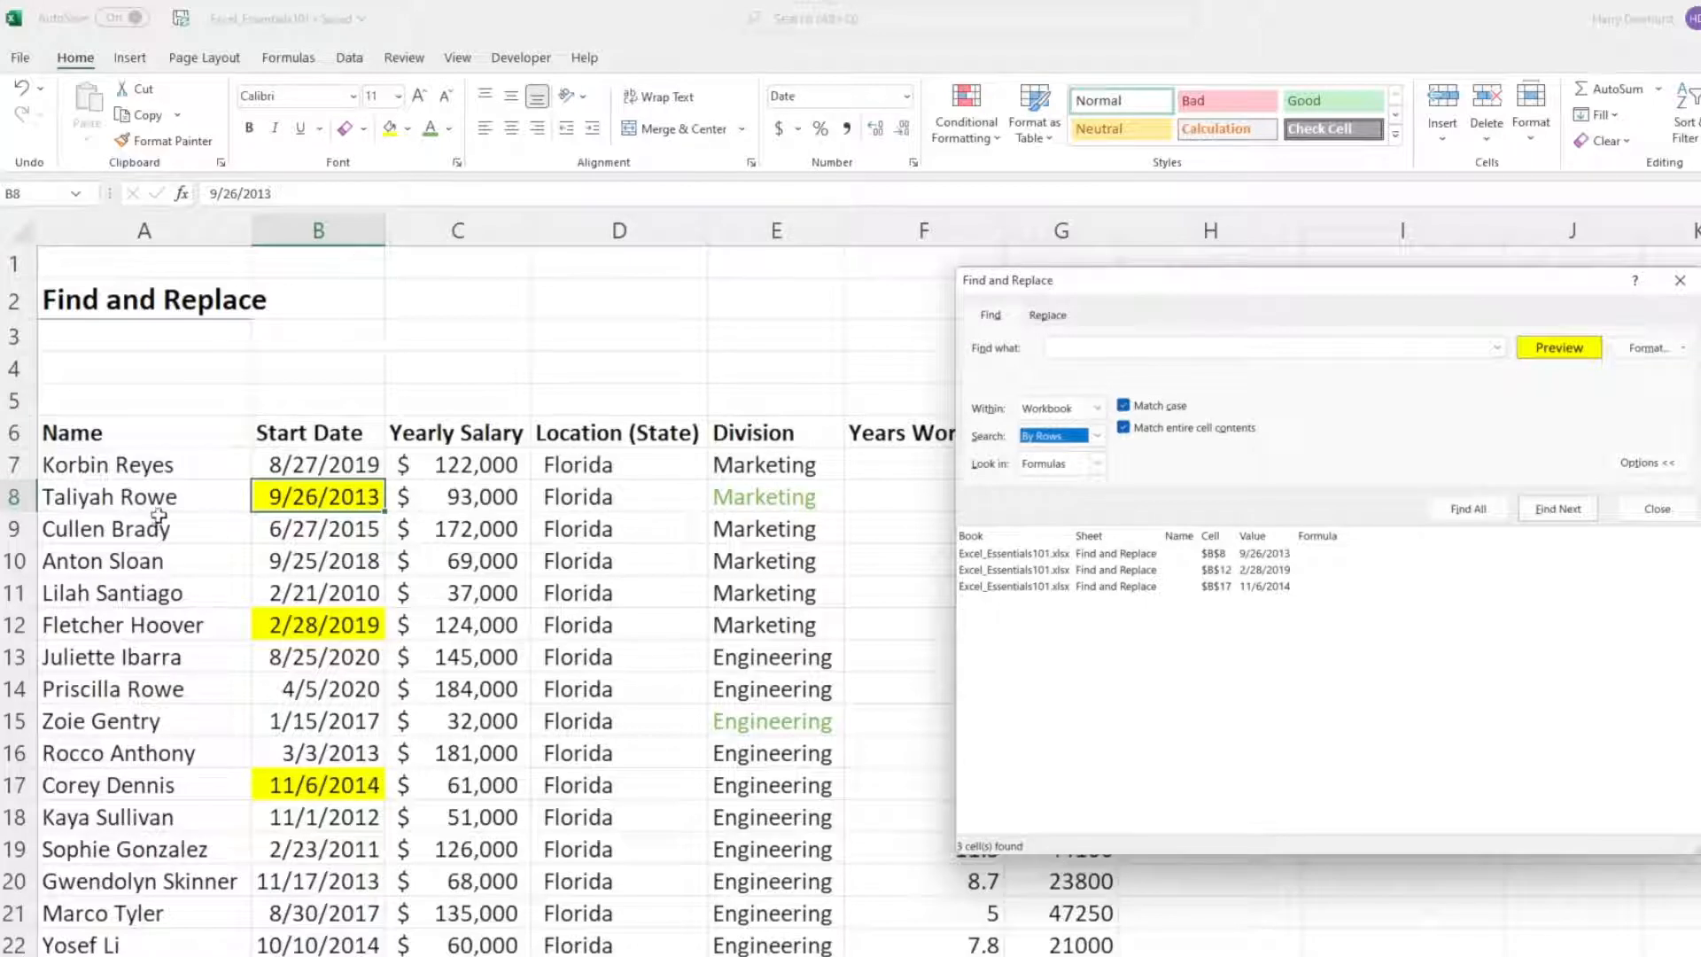
pyautogui.click(141, 230)
pyautogui.click(293, 232)
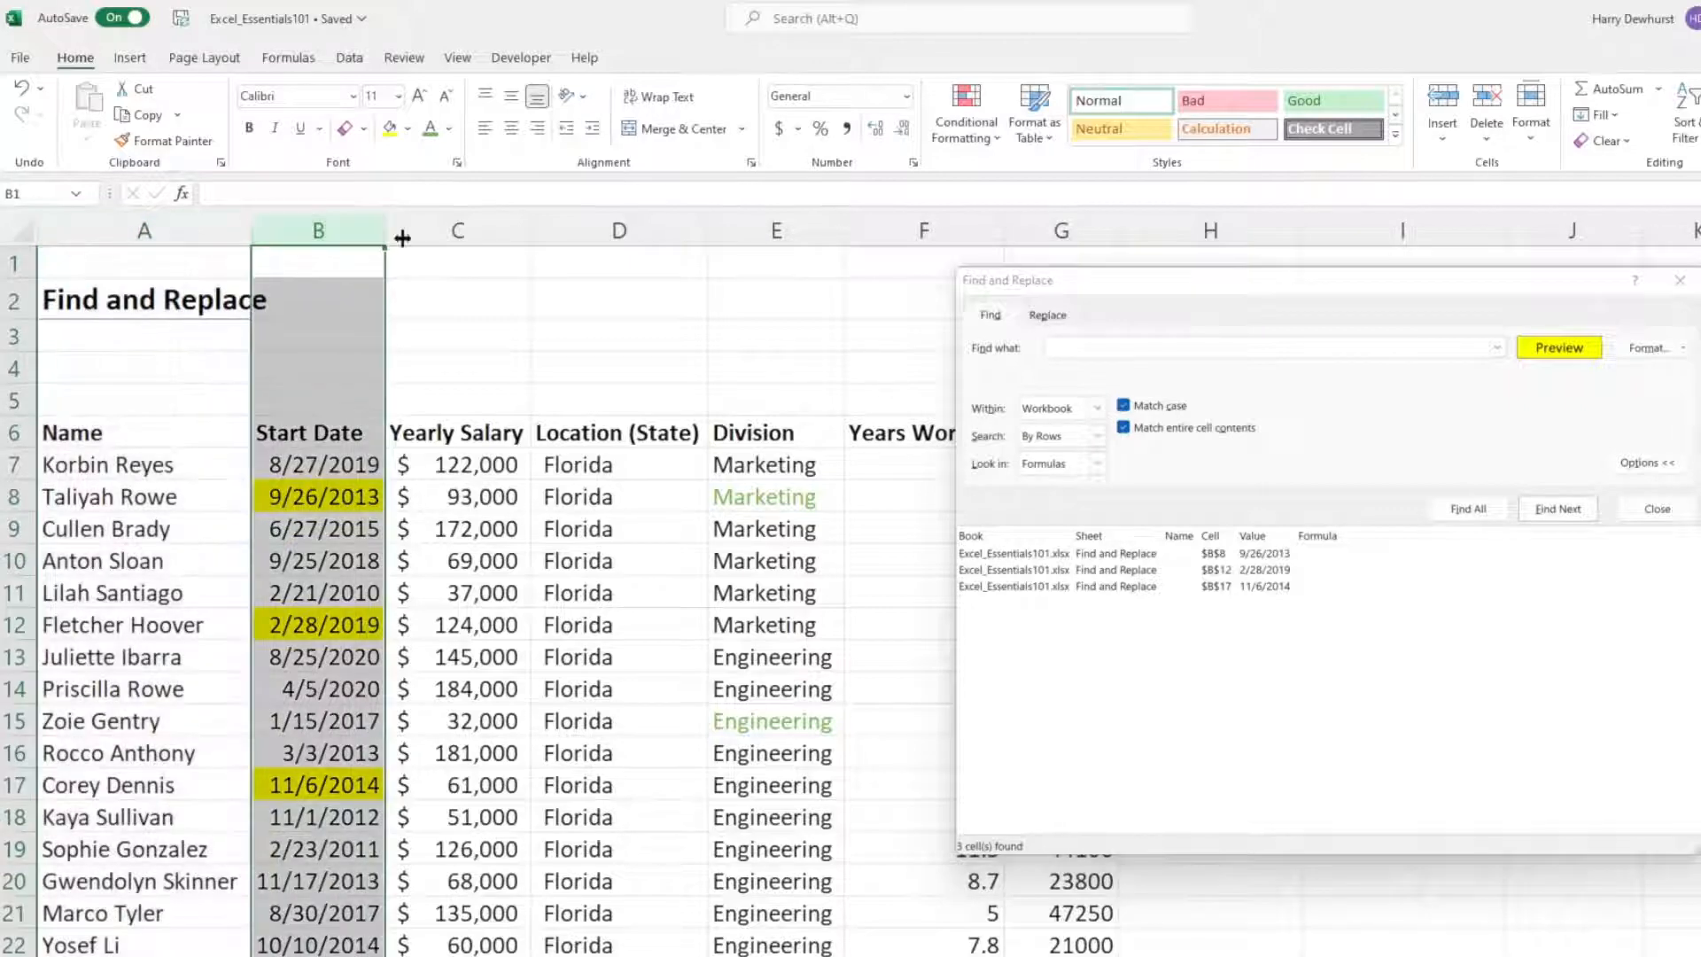
pyautogui.click(760, 567)
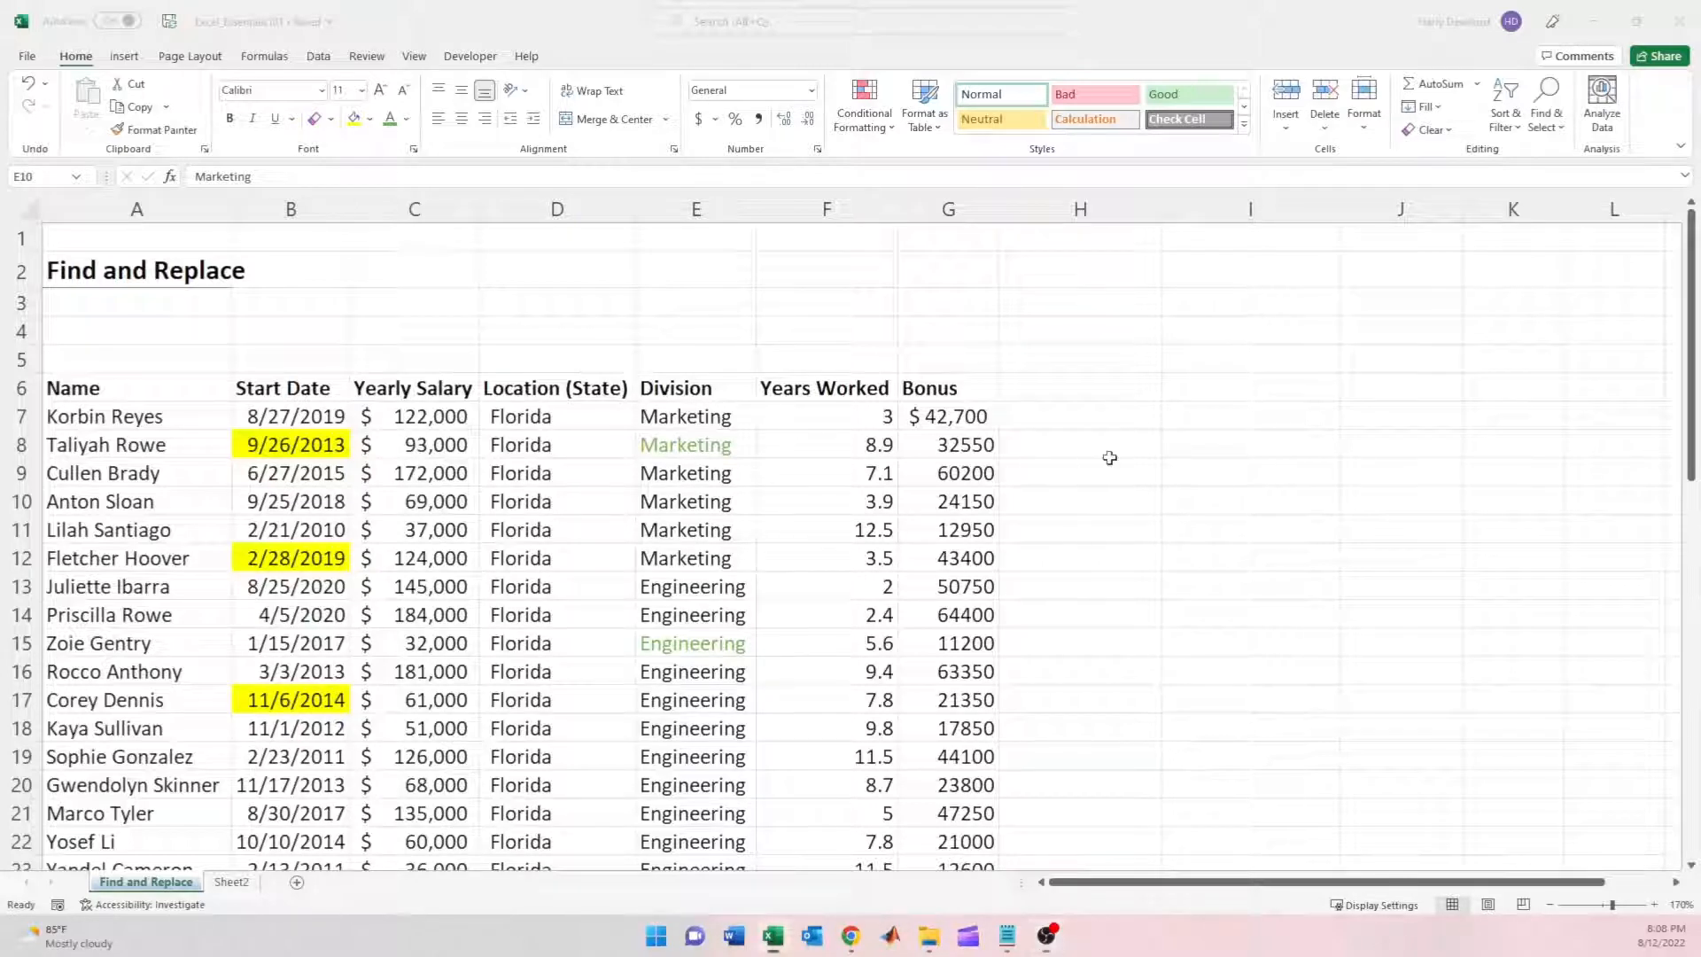
# Open Find and Replace for replacing, place the dialog beside the table, and clear the yellow fill search format
pyautogui.click(1083, 474)
pyautogui.hotkey('ctrl', 'h')
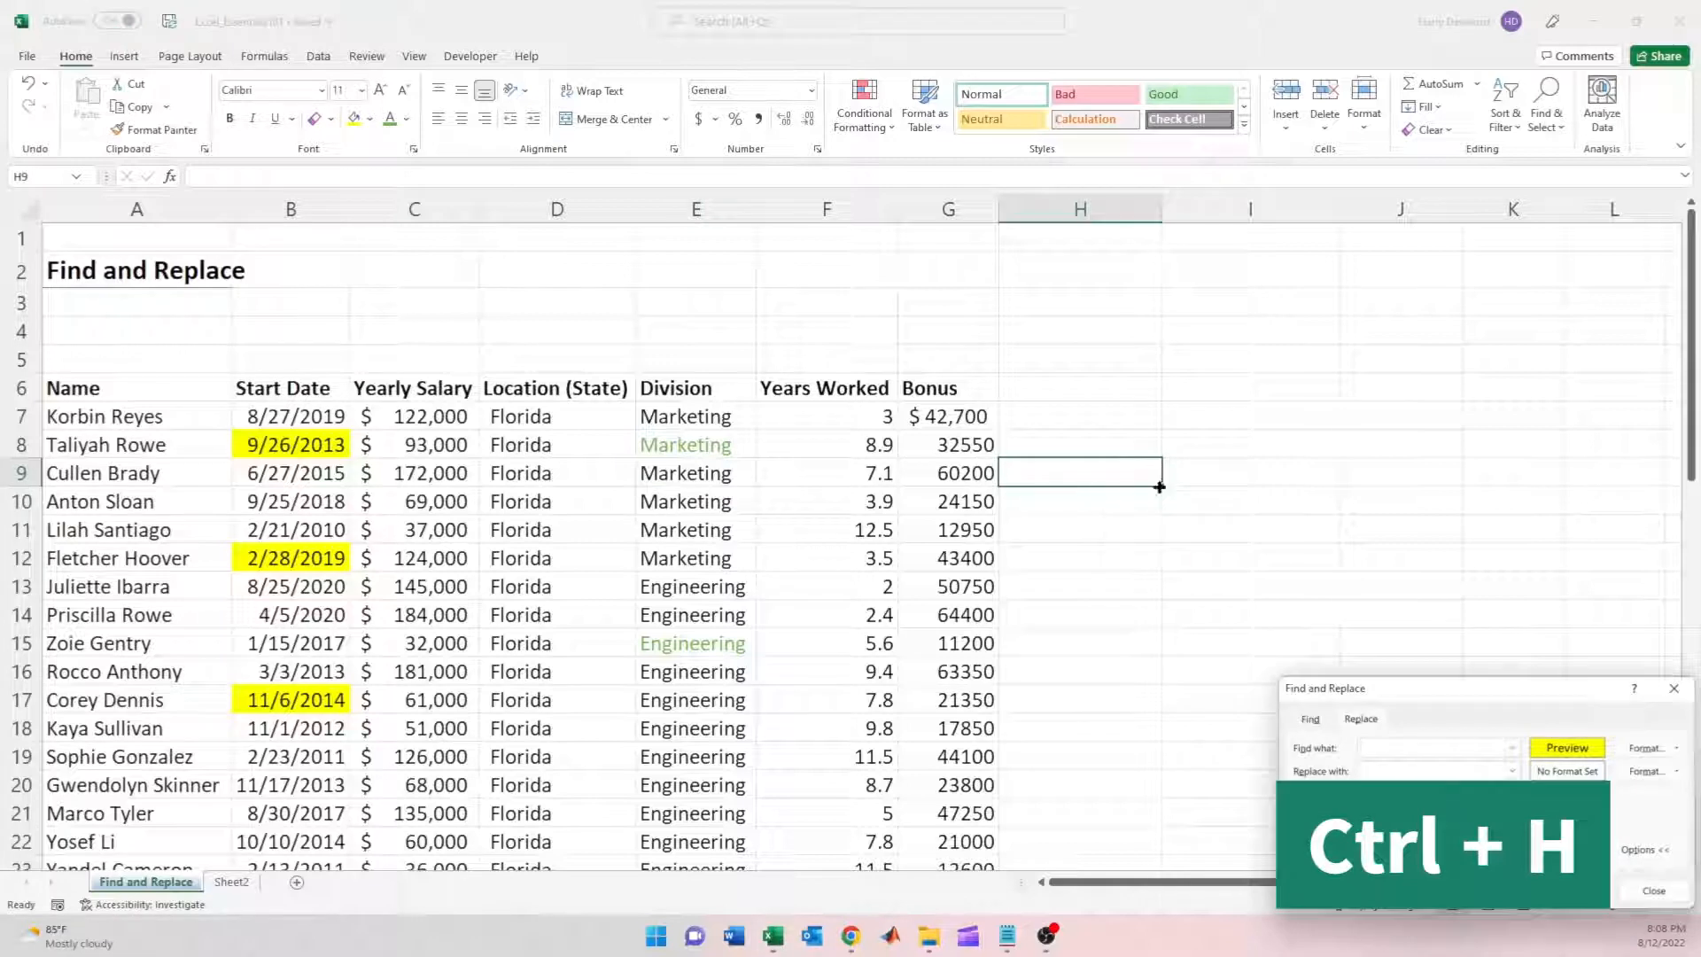
pyautogui.moveTo(1452, 696); pyautogui.dragTo(1199, 321)
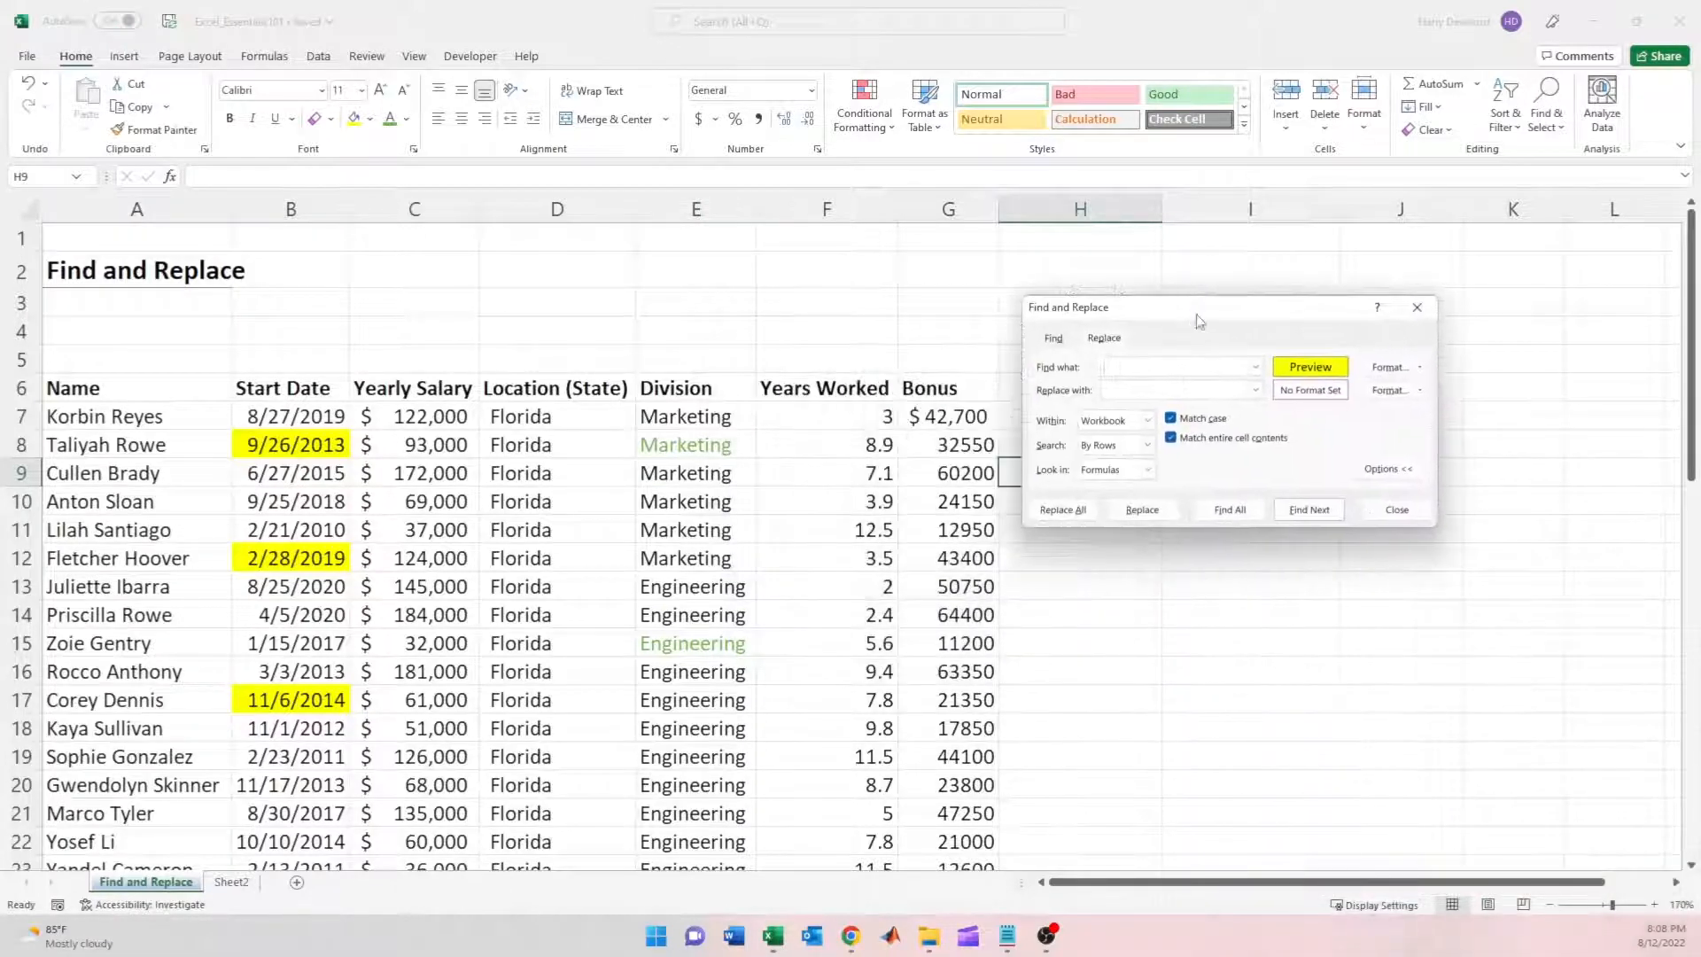
pyautogui.click(1388, 469)
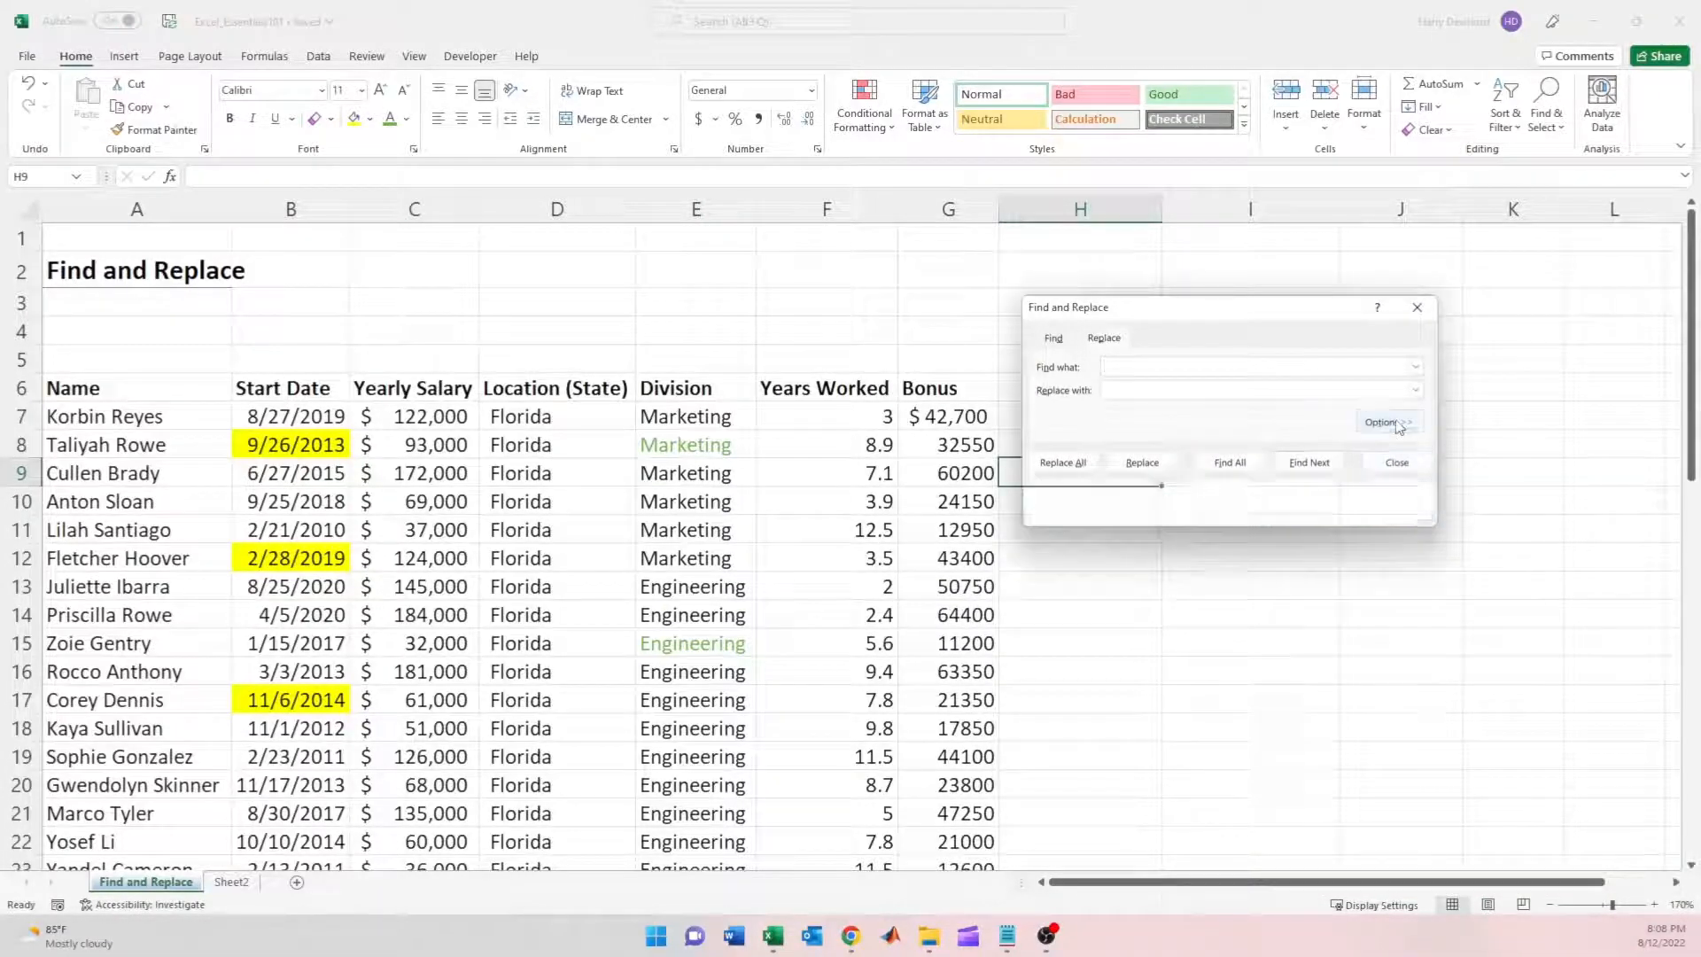
pyautogui.click(1398, 427)
pyautogui.click(1419, 366)
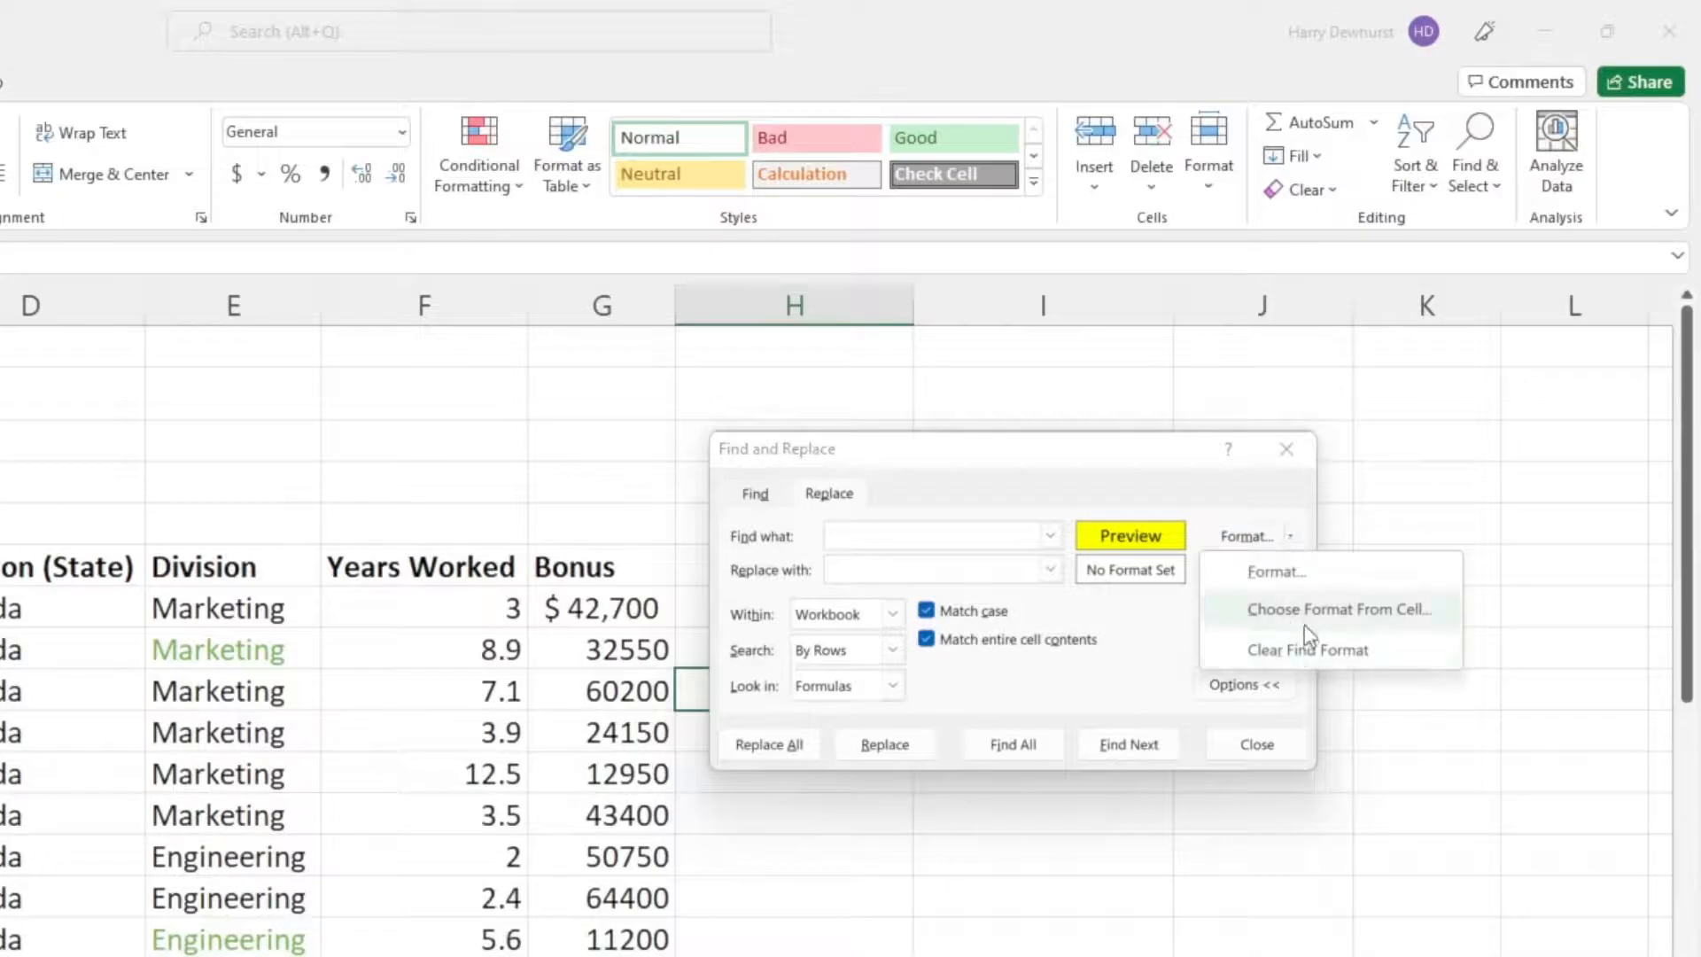
pyautogui.click(1306, 650)
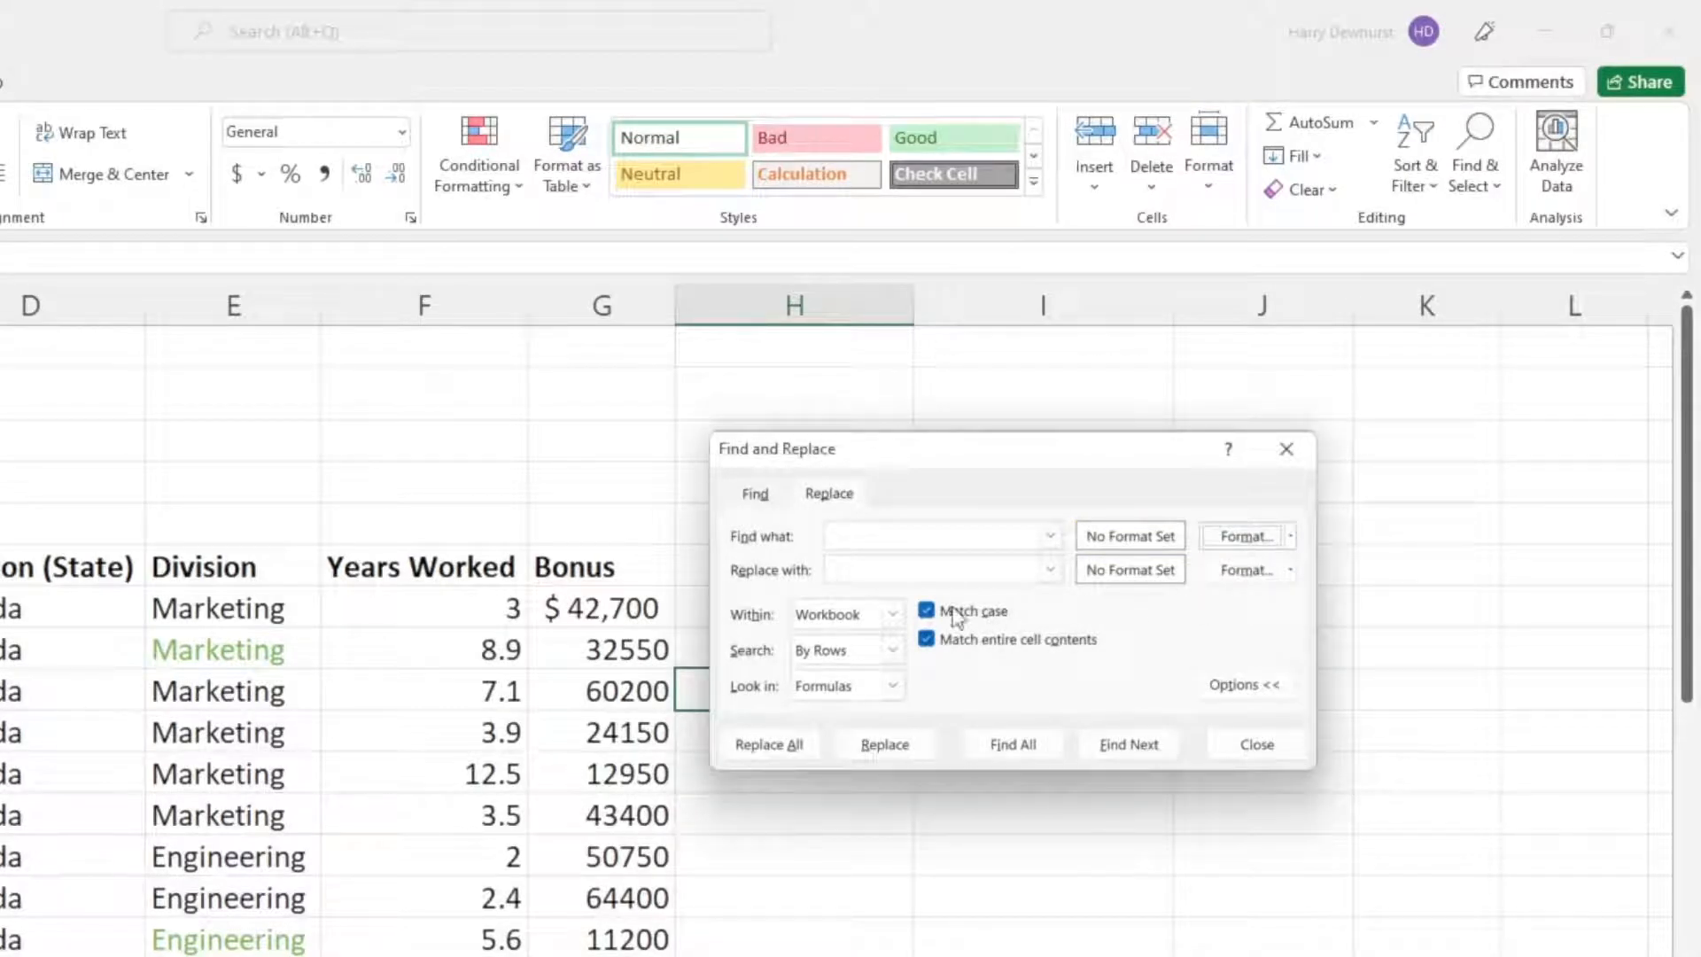
# Enter "Florida" as the search text and "Rhode Island" as the replacement, and step through the matches to cell D12
pyautogui.click(886, 533)
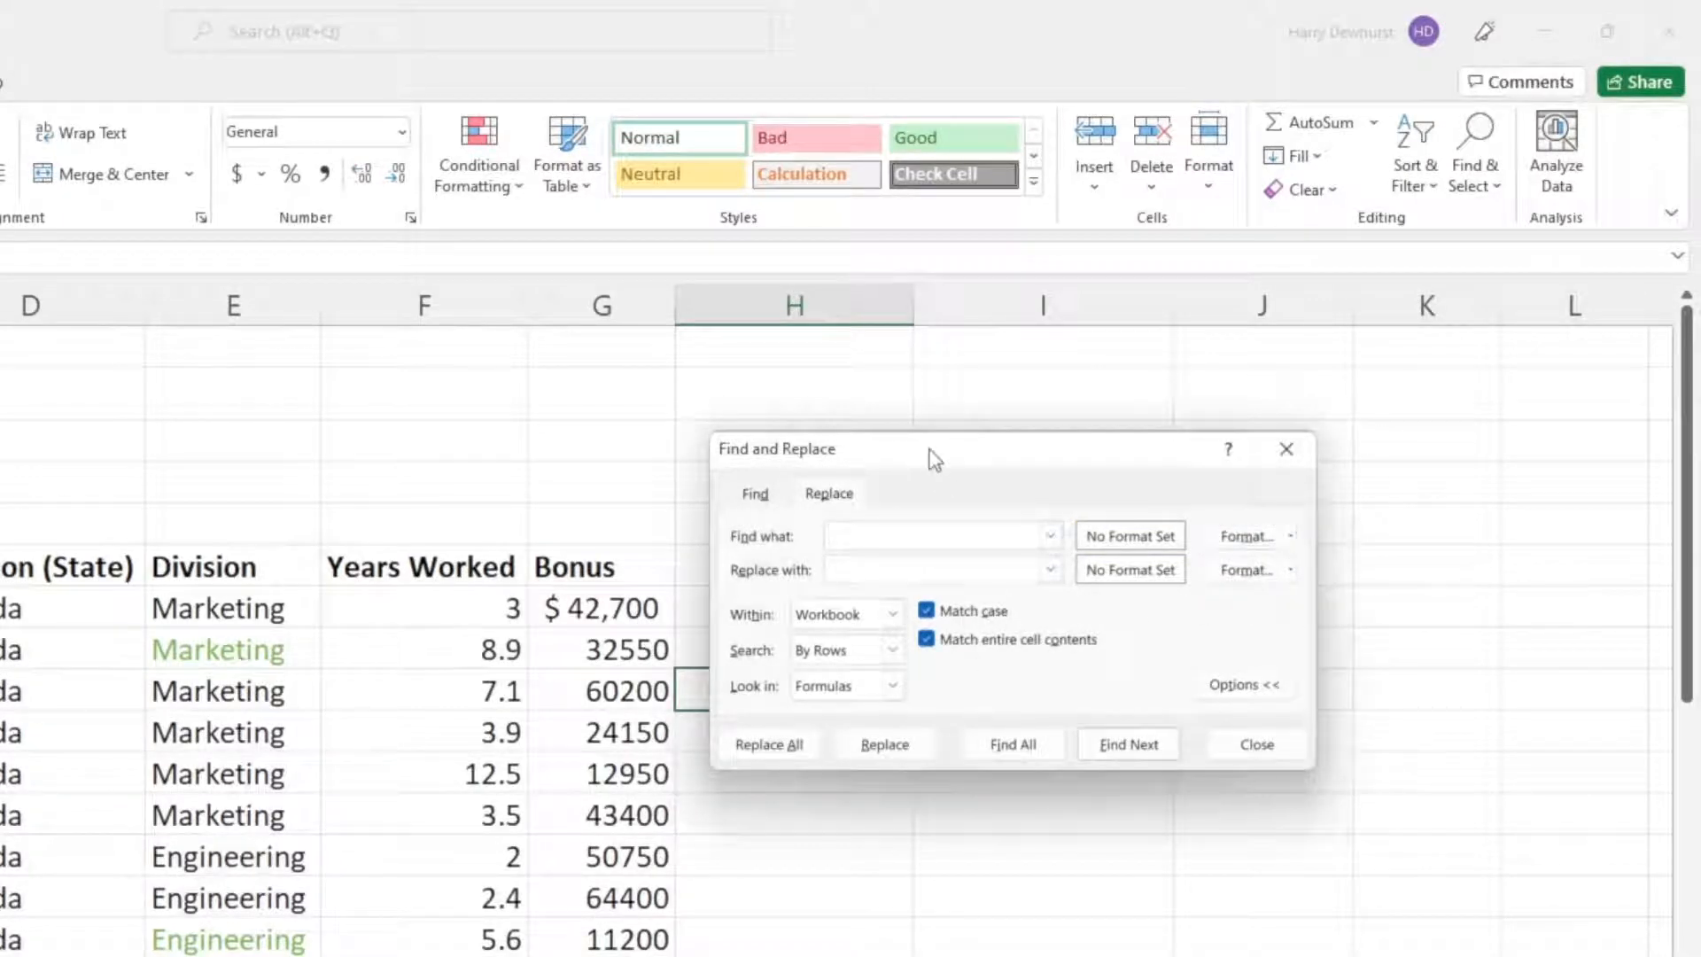
pyautogui.moveTo(930, 456); pyautogui.dragTo(901, 462)
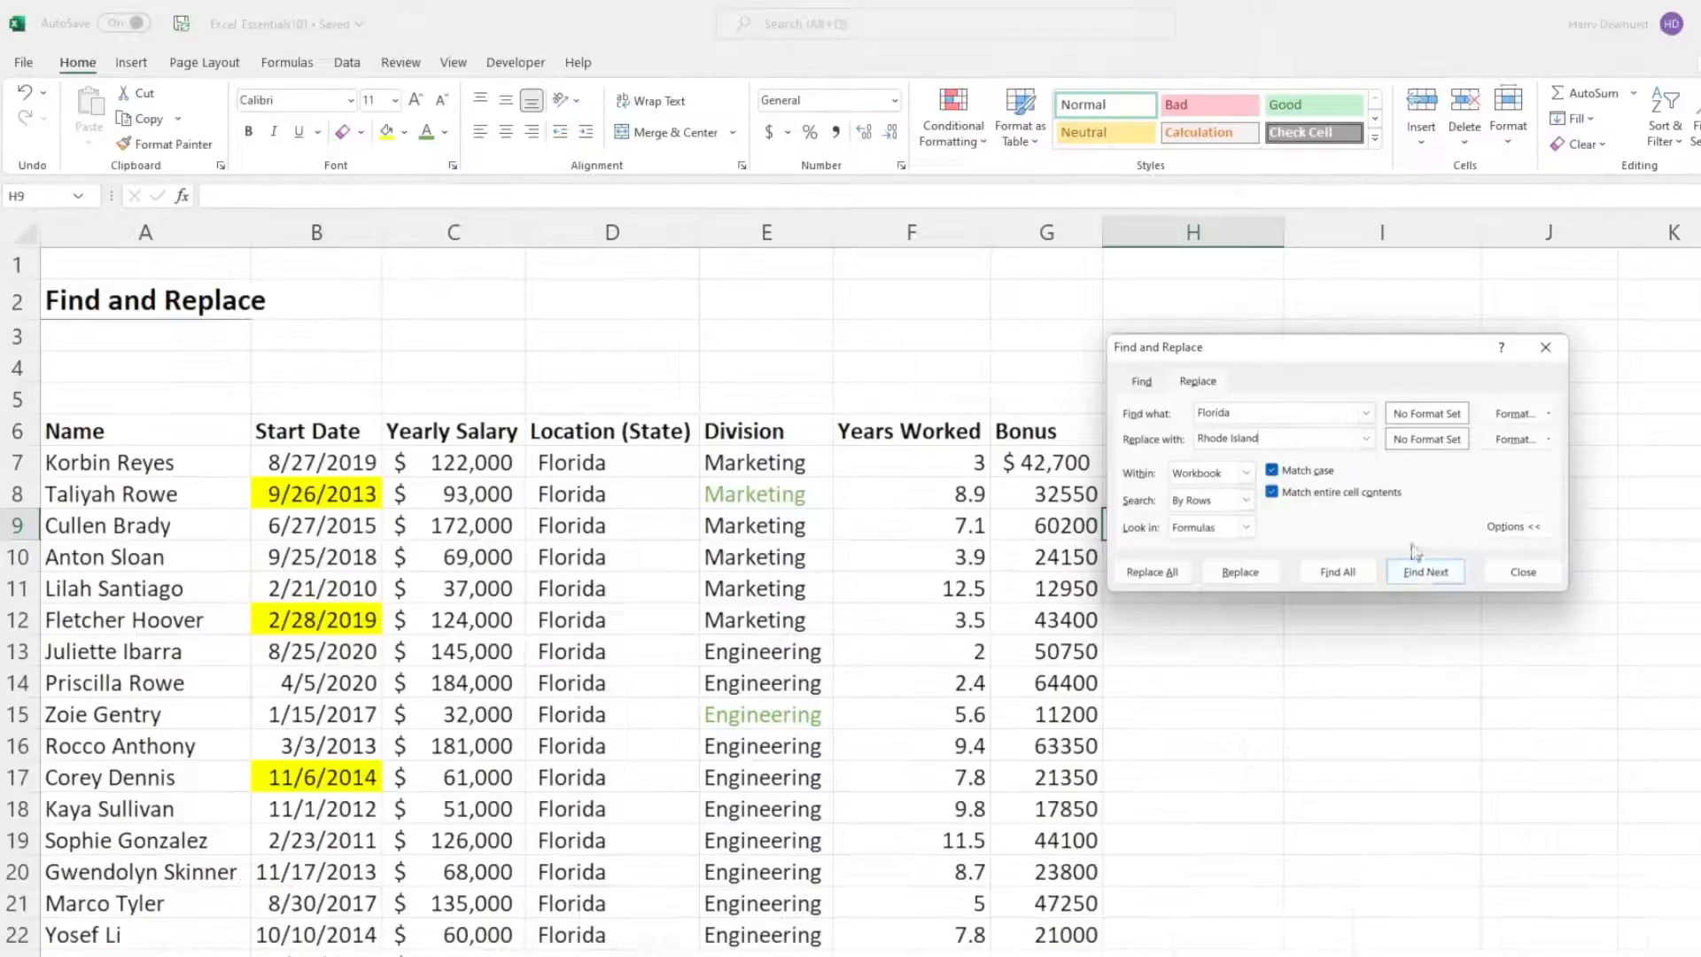
pyautogui.click(1097, 758)
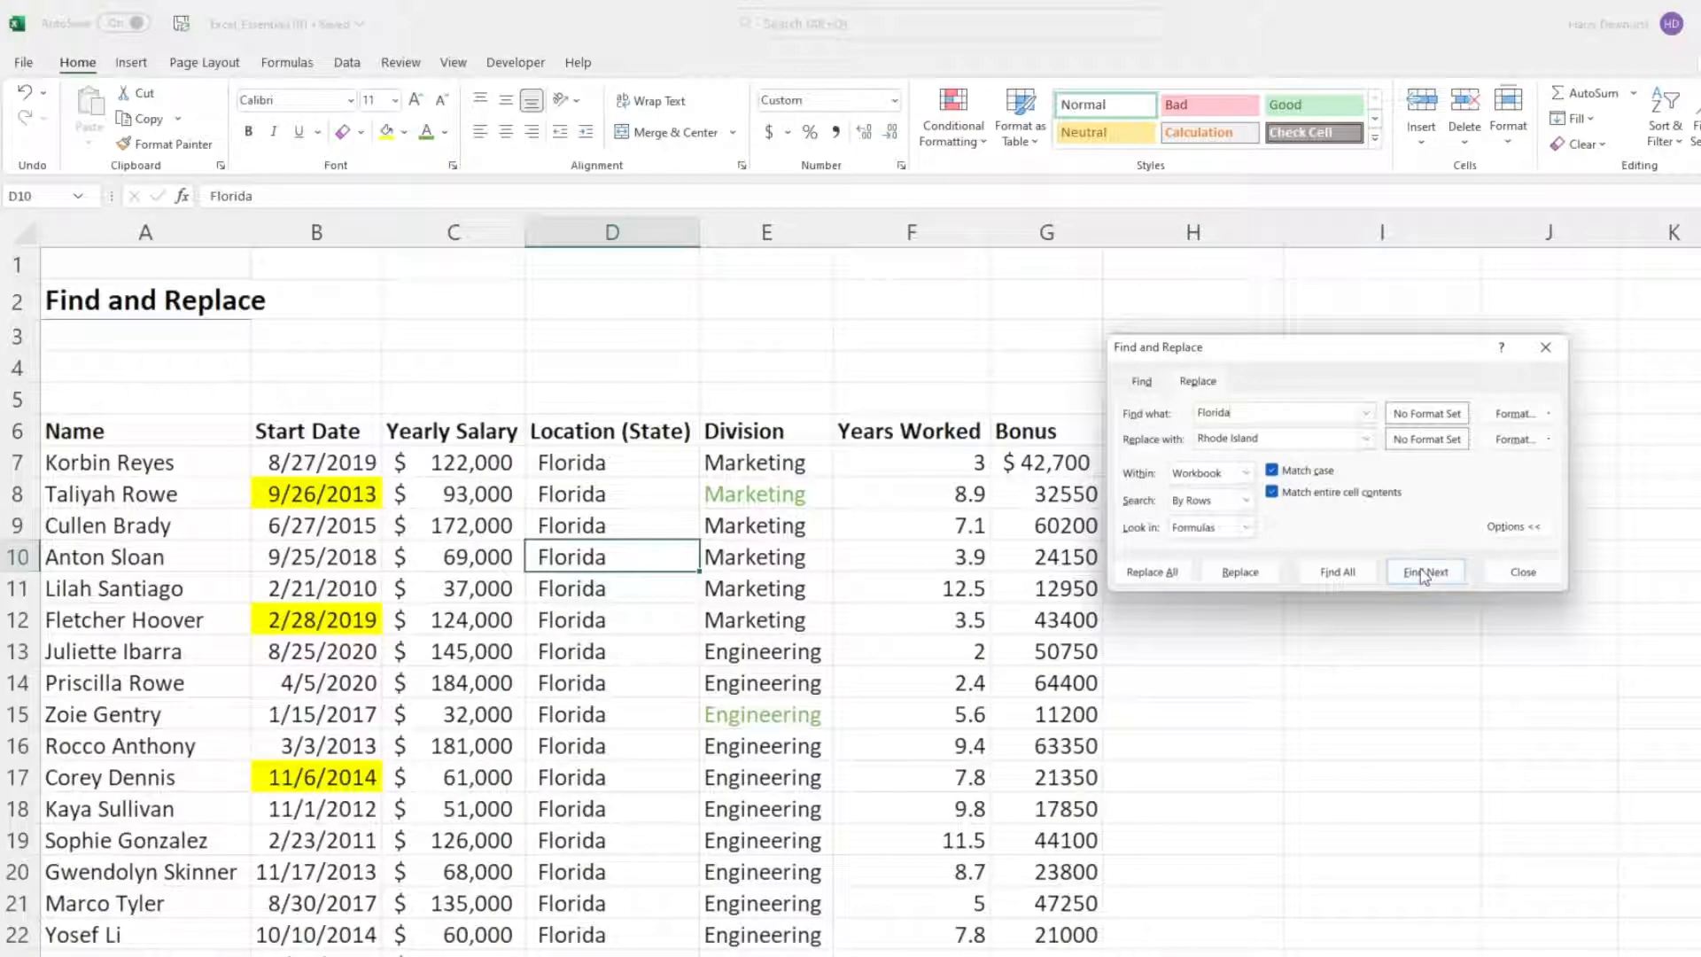
pyautogui.click(1424, 573)
pyautogui.click(1423, 573)
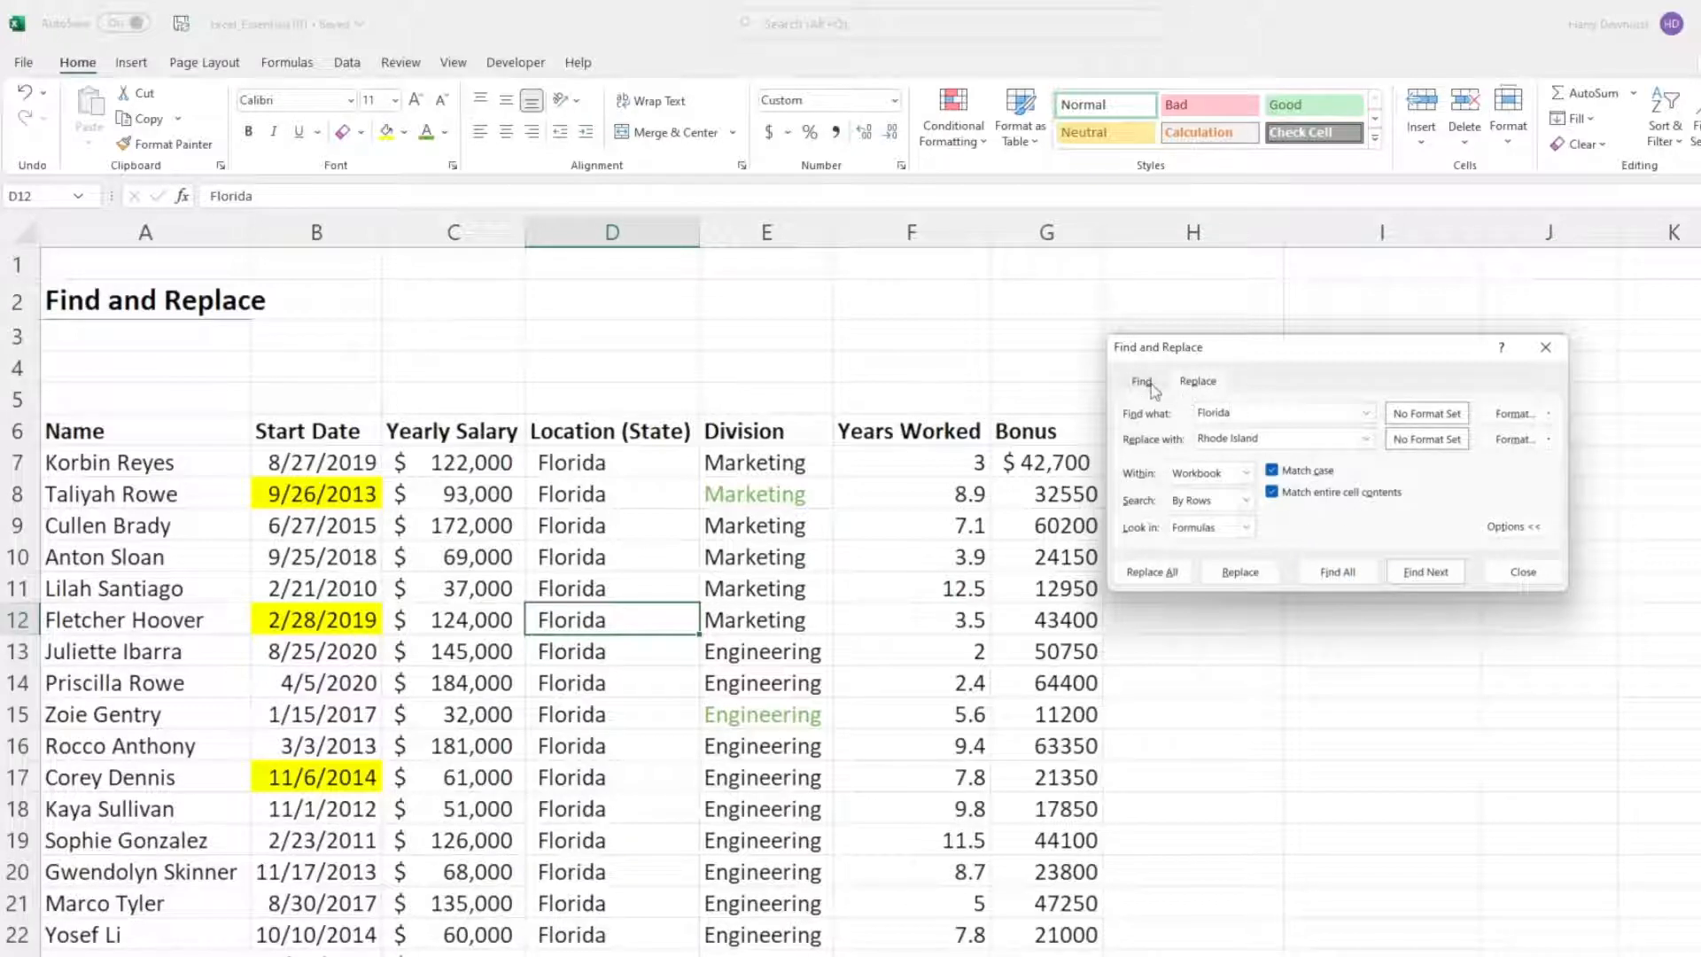
# Replace "Florida" with "Rhode Island" one match at a time in cells D12 to D15
pyautogui.click(1239, 575)
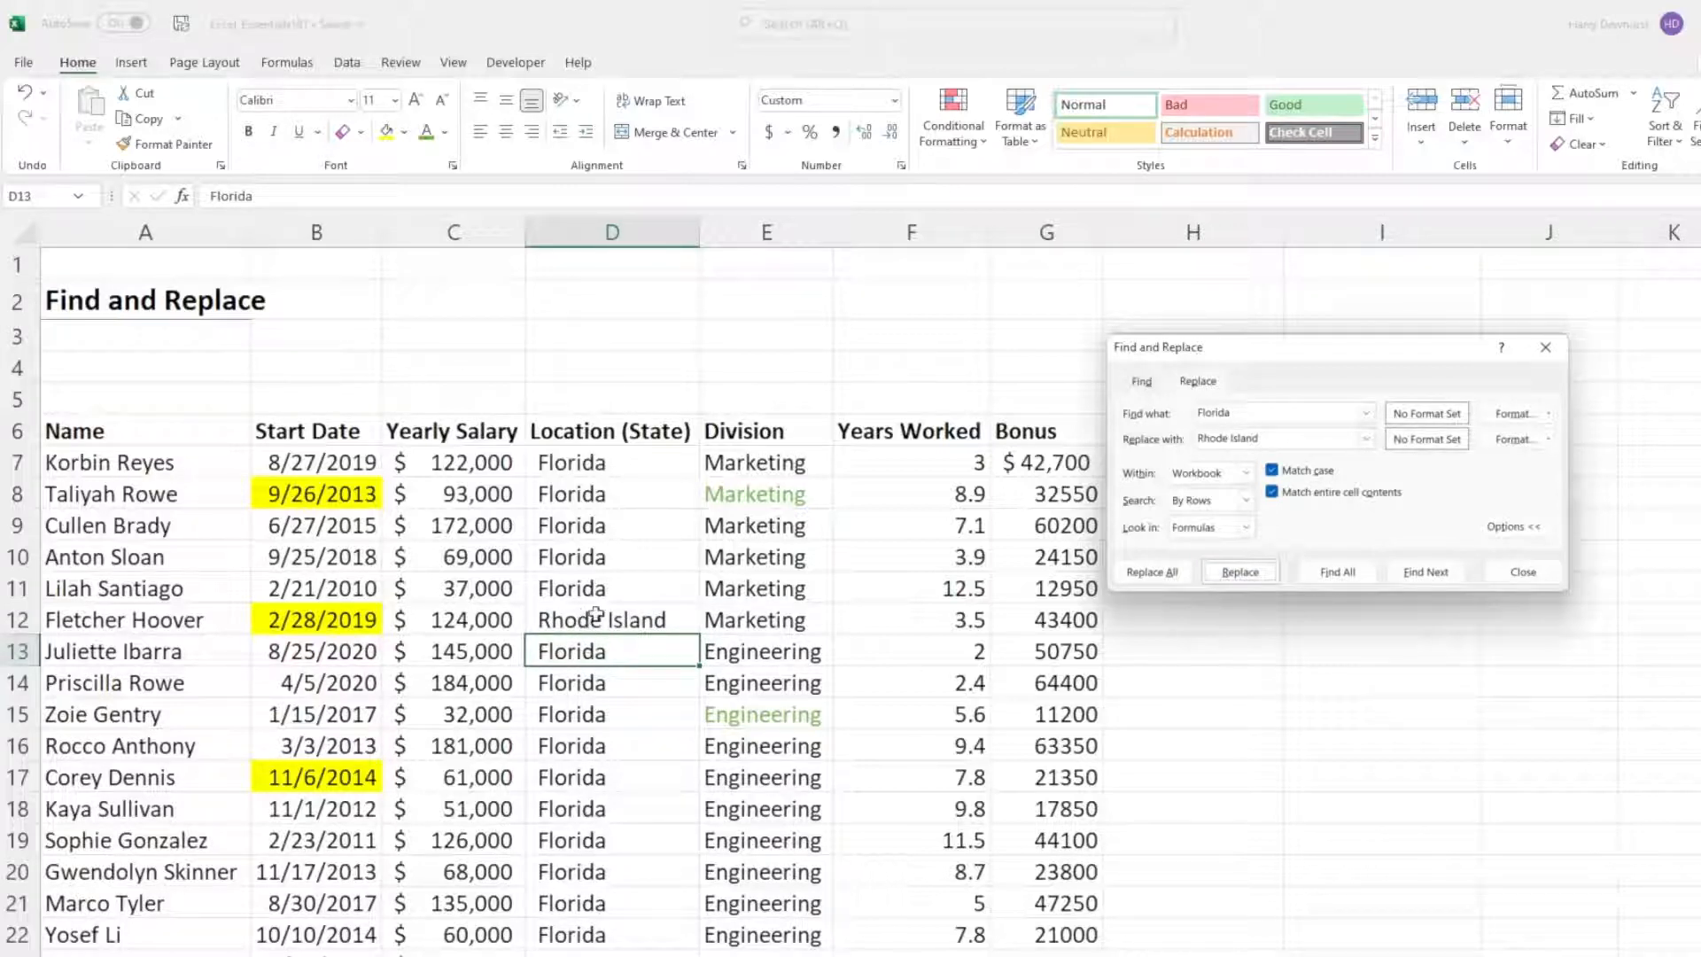
pyautogui.click(1258, 574)
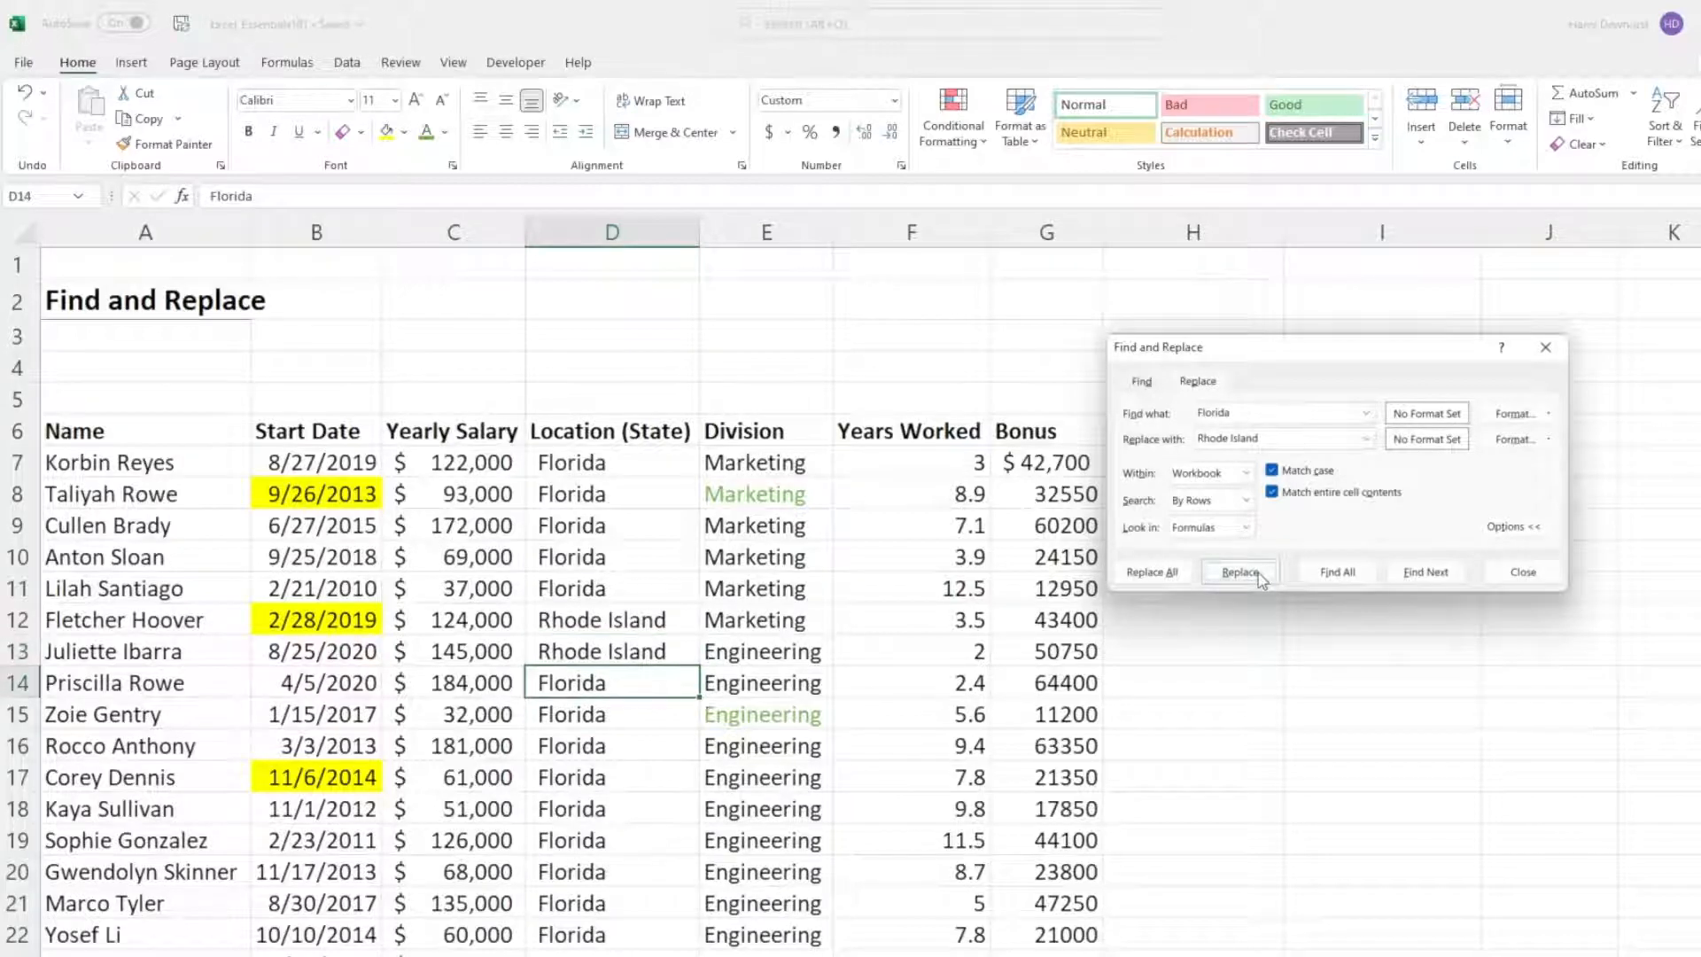
pyautogui.click(1258, 576)
pyautogui.click(1258, 576)
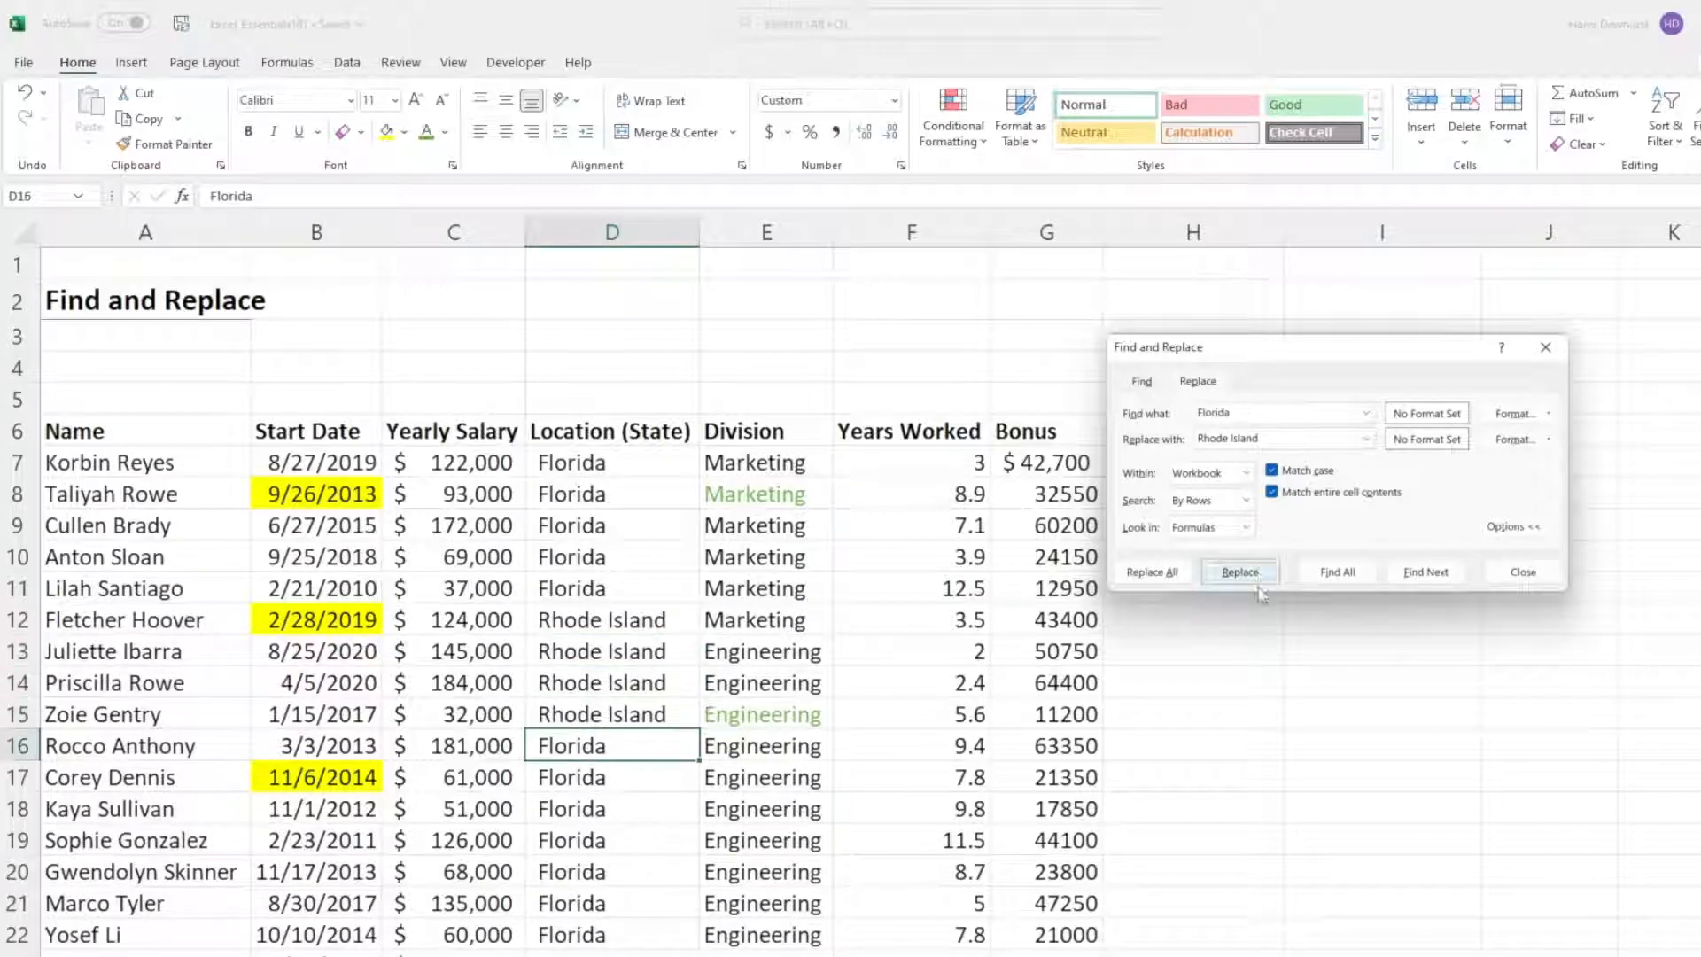
# Replace all remaining "Florida" entries with "Rhode Island" at once and check the Location (State) column
pyautogui.click(1152, 573)
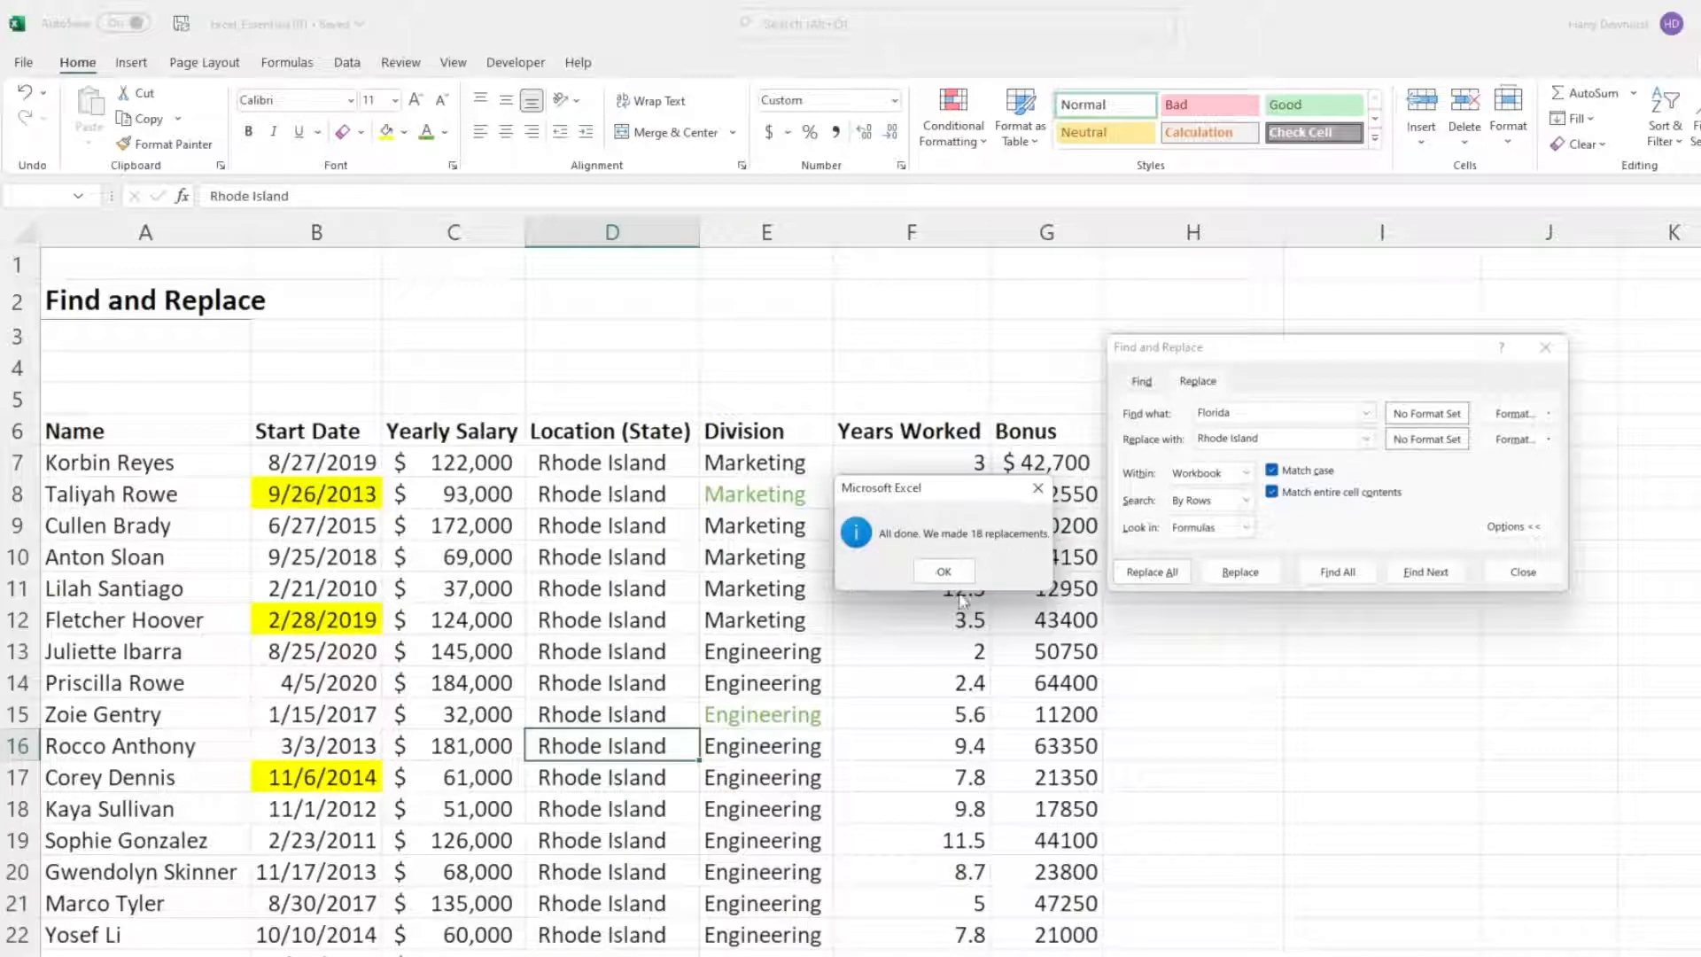
pyautogui.click(943, 571)
pyautogui.click(622, 456)
pyautogui.scroll(-6, 628, 576)
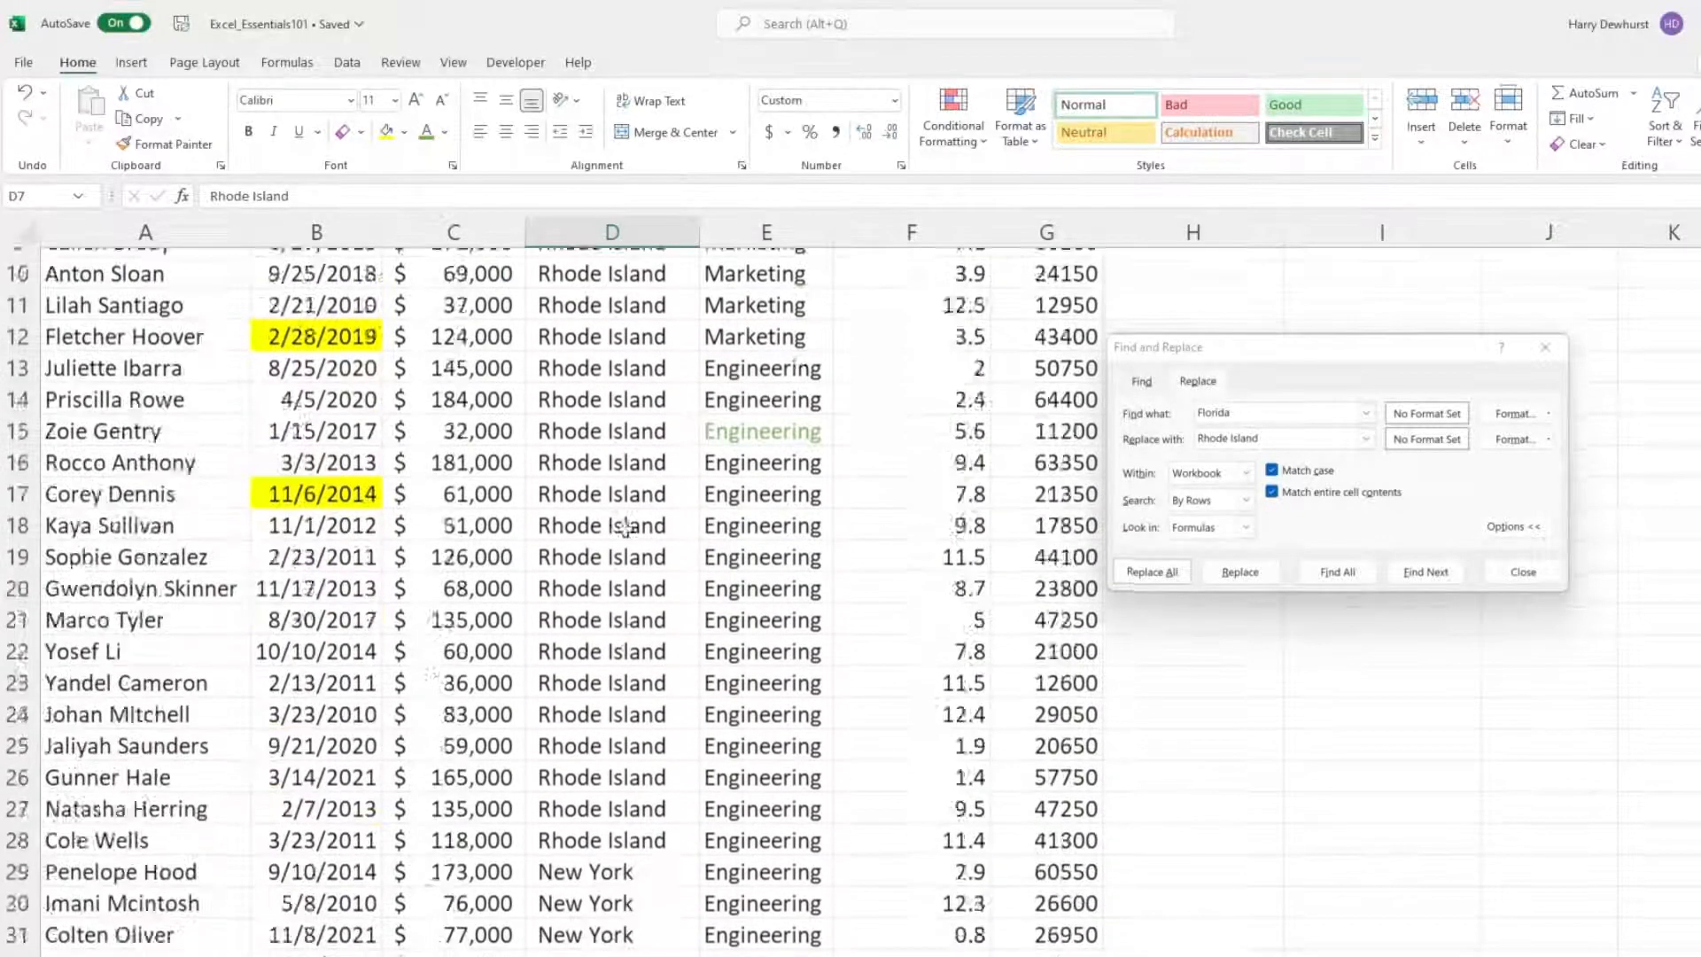
pyautogui.scroll(5, 628, 619)
pyautogui.scroll(1, 628, 619)
pyautogui.scroll(-5, 626, 596)
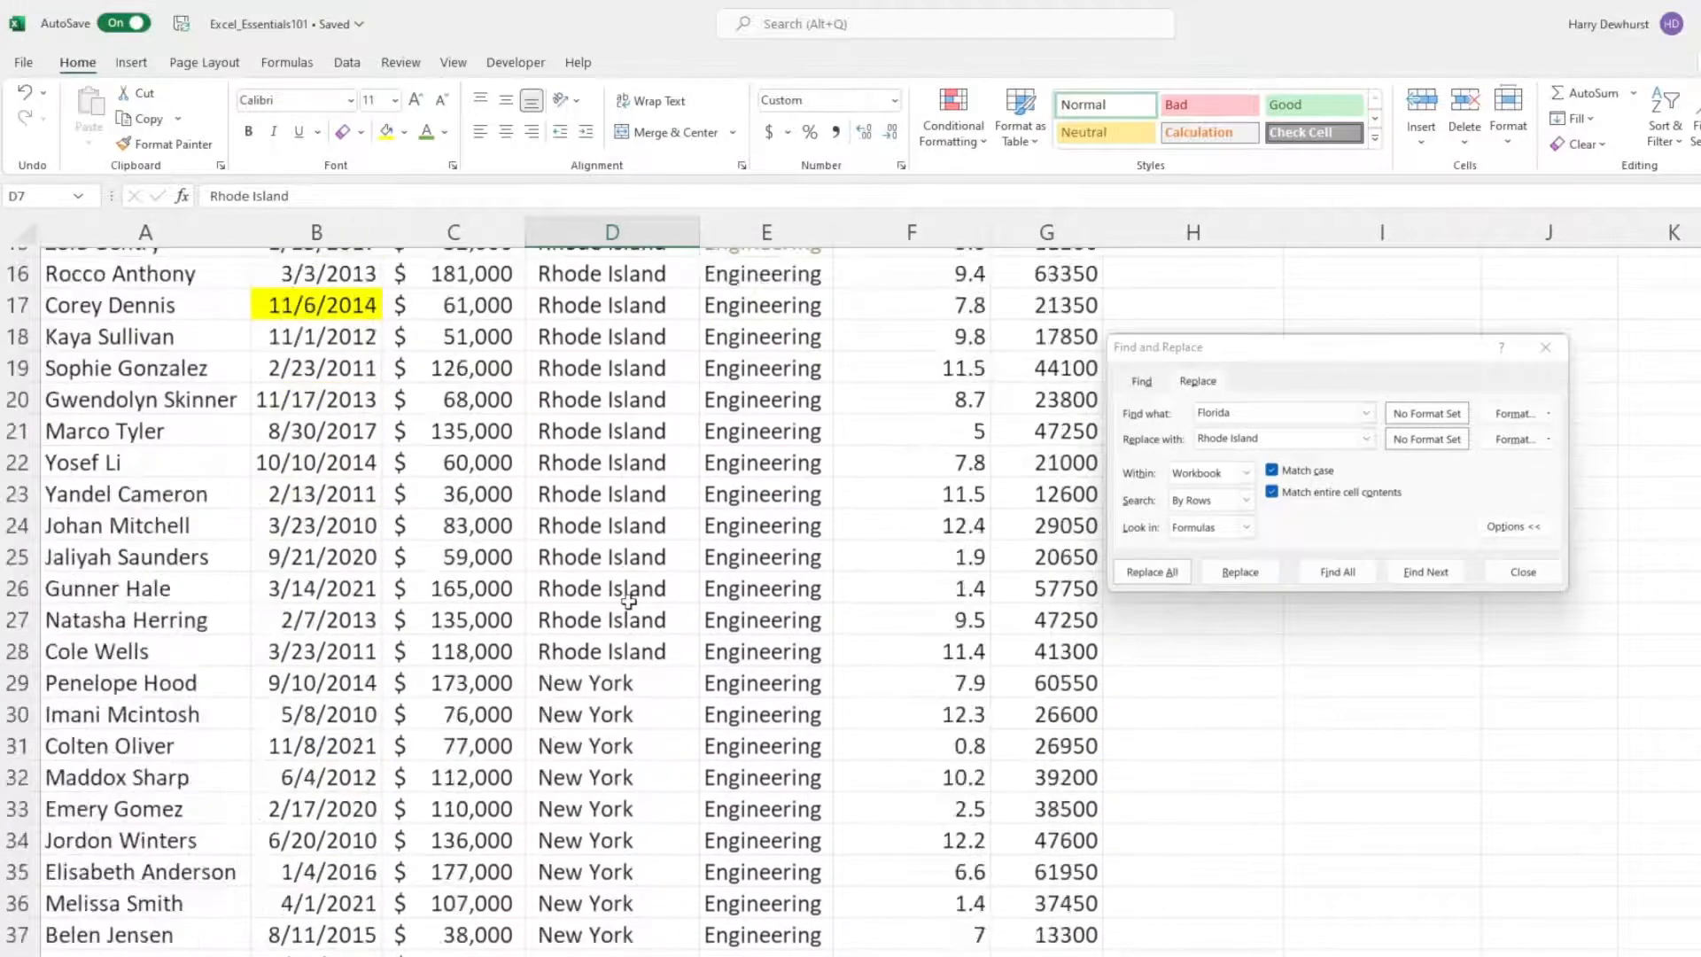
pyautogui.scroll(5, 626, 596)
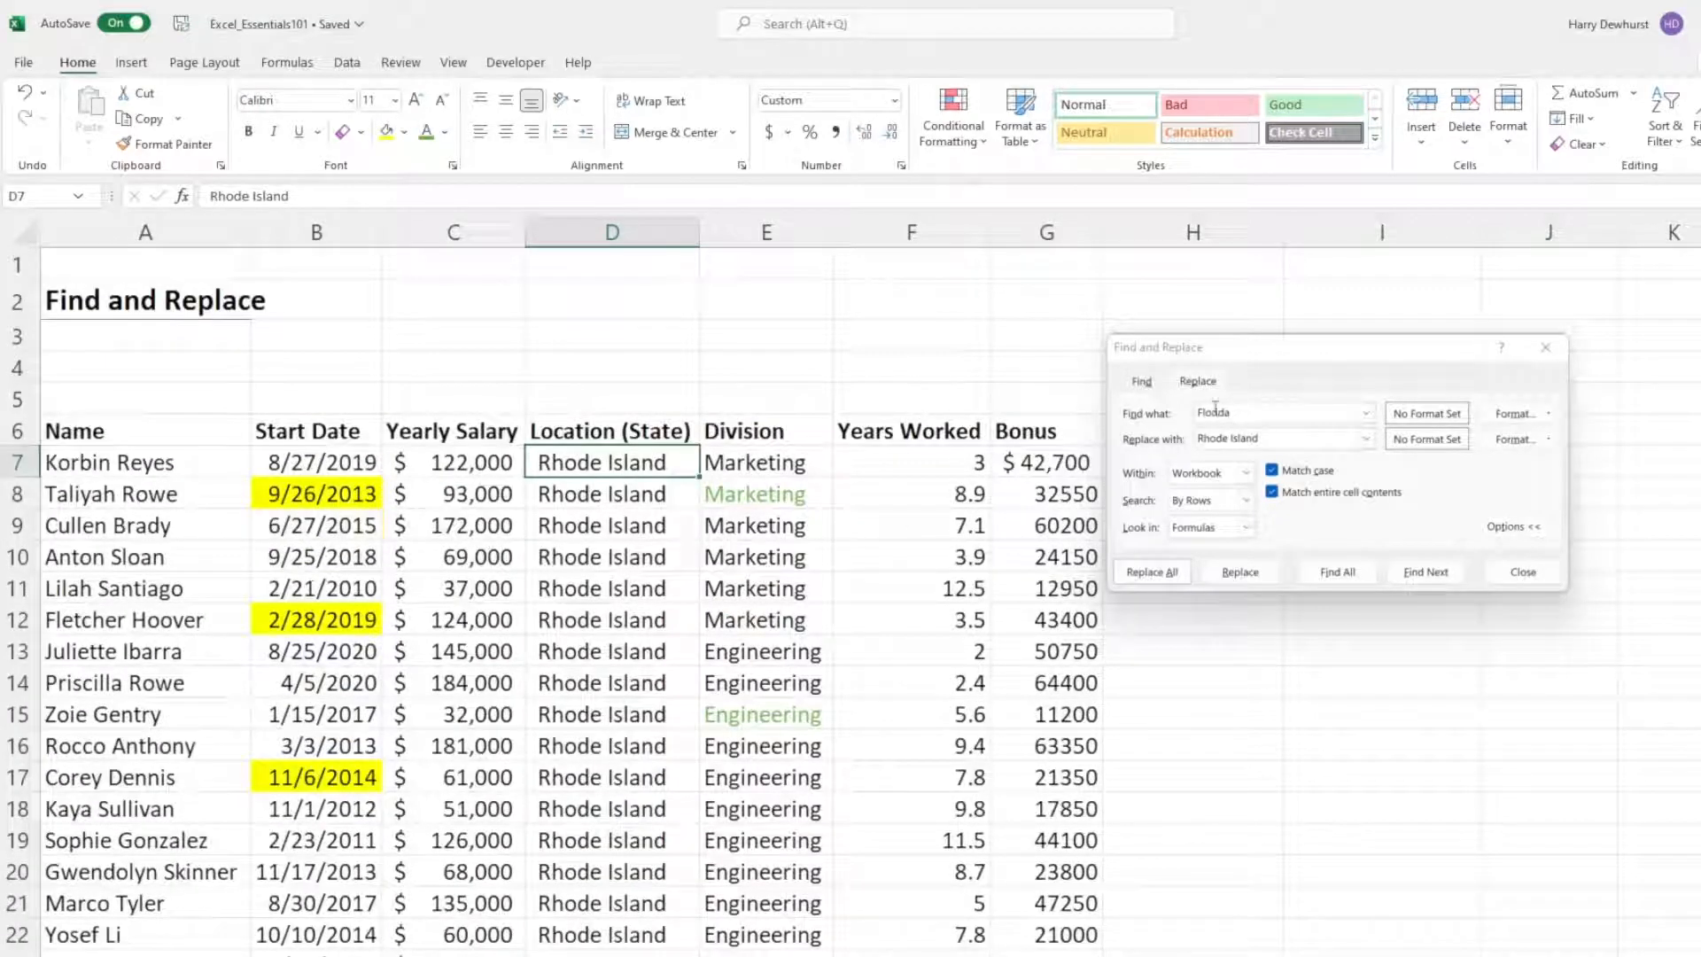
# Search the workbook for any leftover "Florida" entries
pyautogui.click(1142, 382)
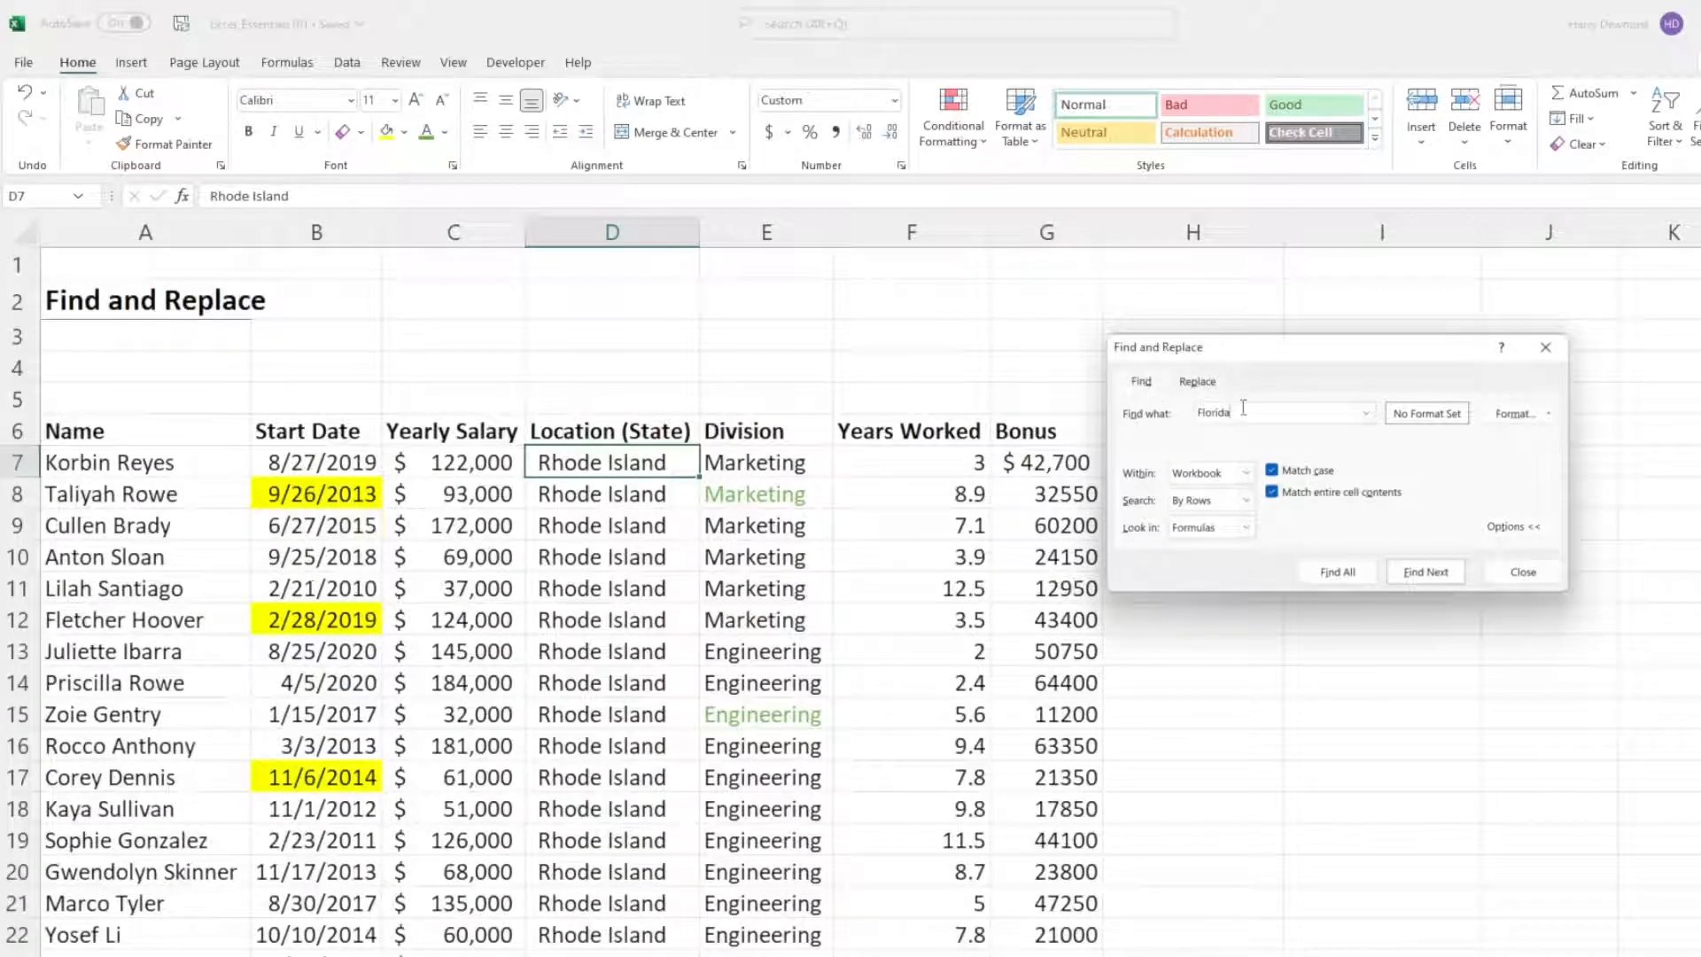
pyautogui.click(1361, 570)
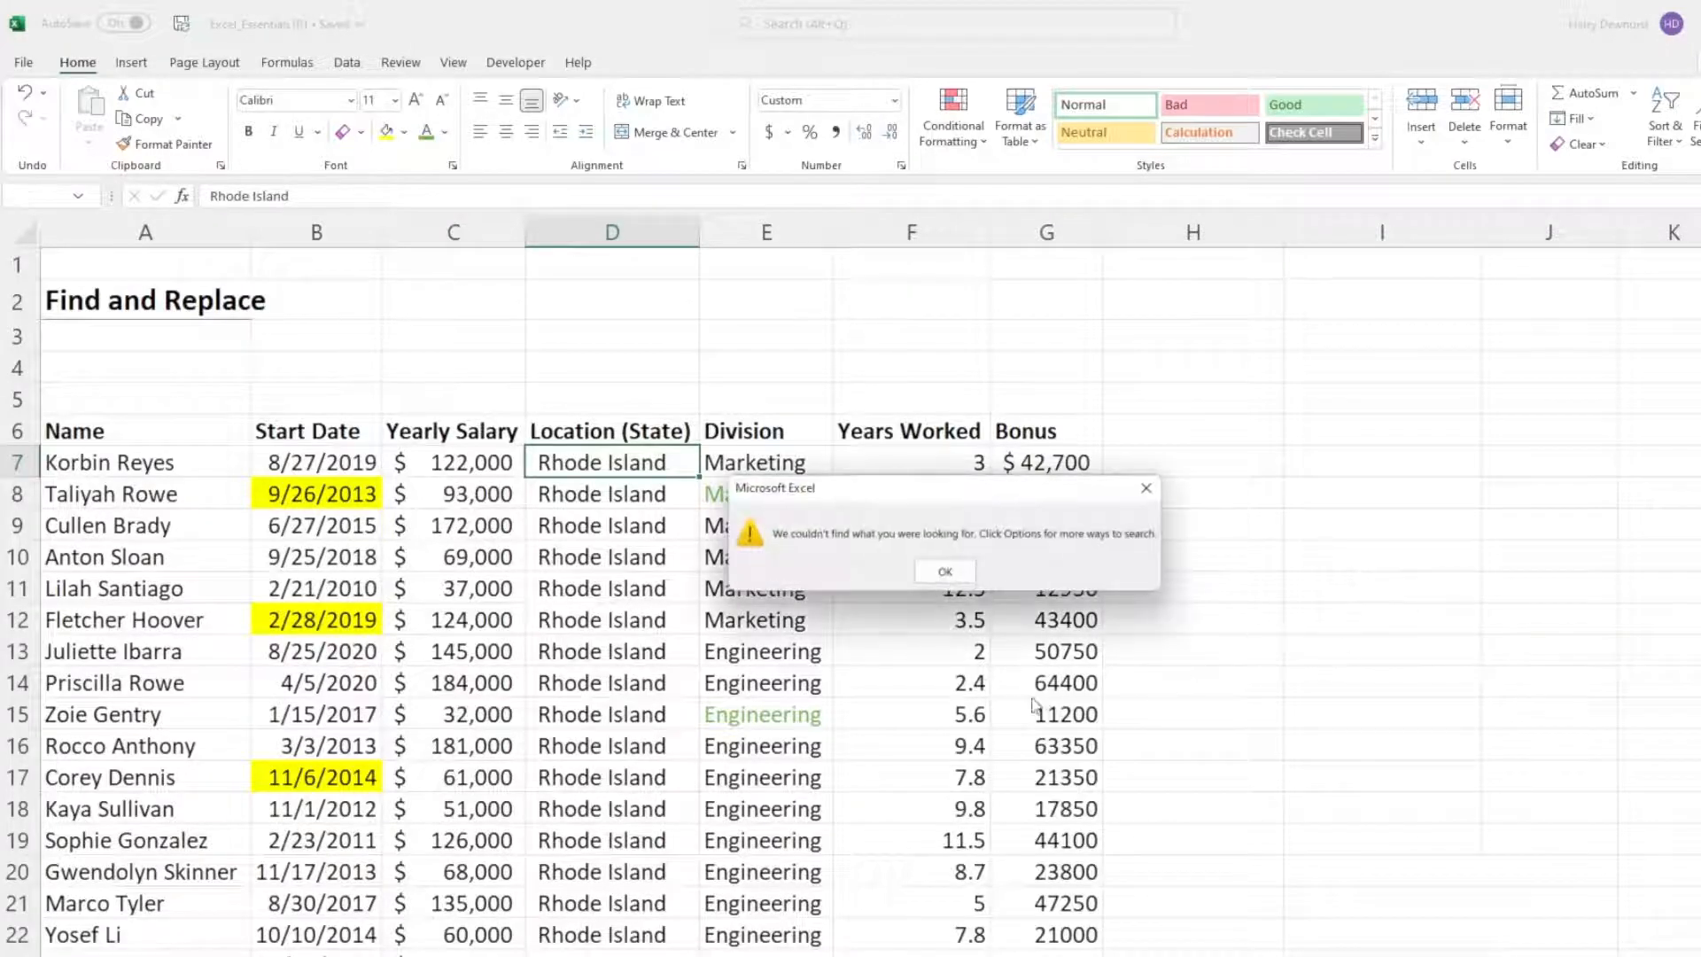
pyautogui.click(961, 574)
pyautogui.scroll(-5, 647, 527)
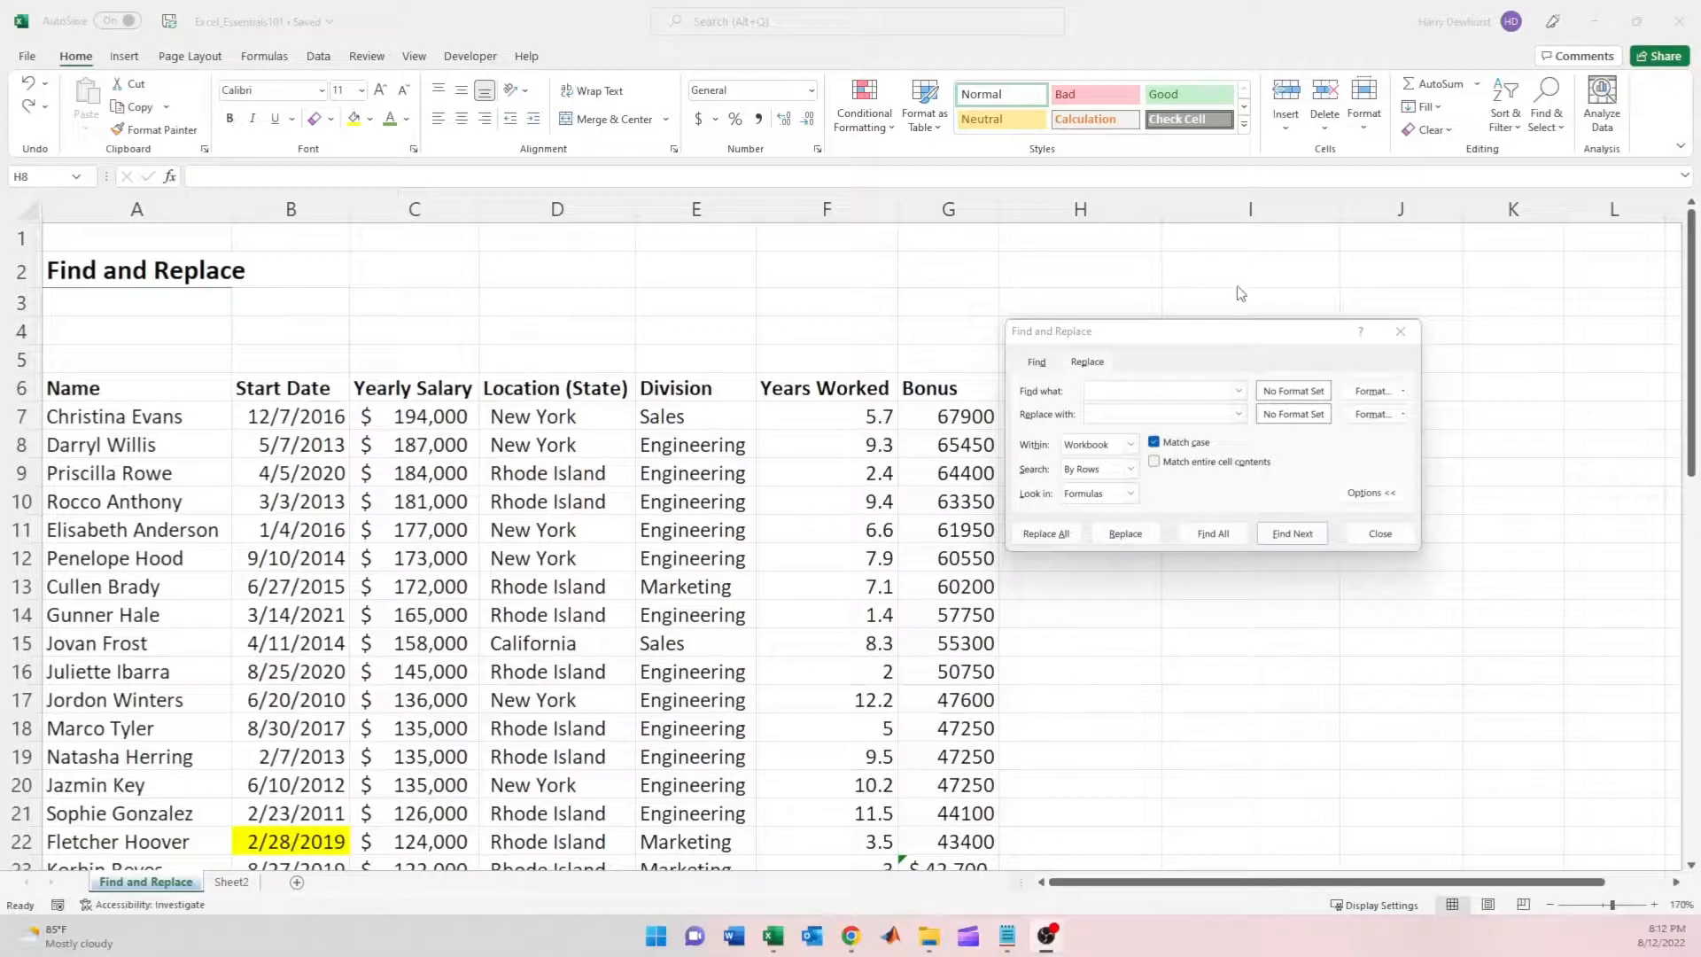
# Find all cells containing "Sales" with matching of entire cell contents turned on
pyautogui.click(1136, 392)
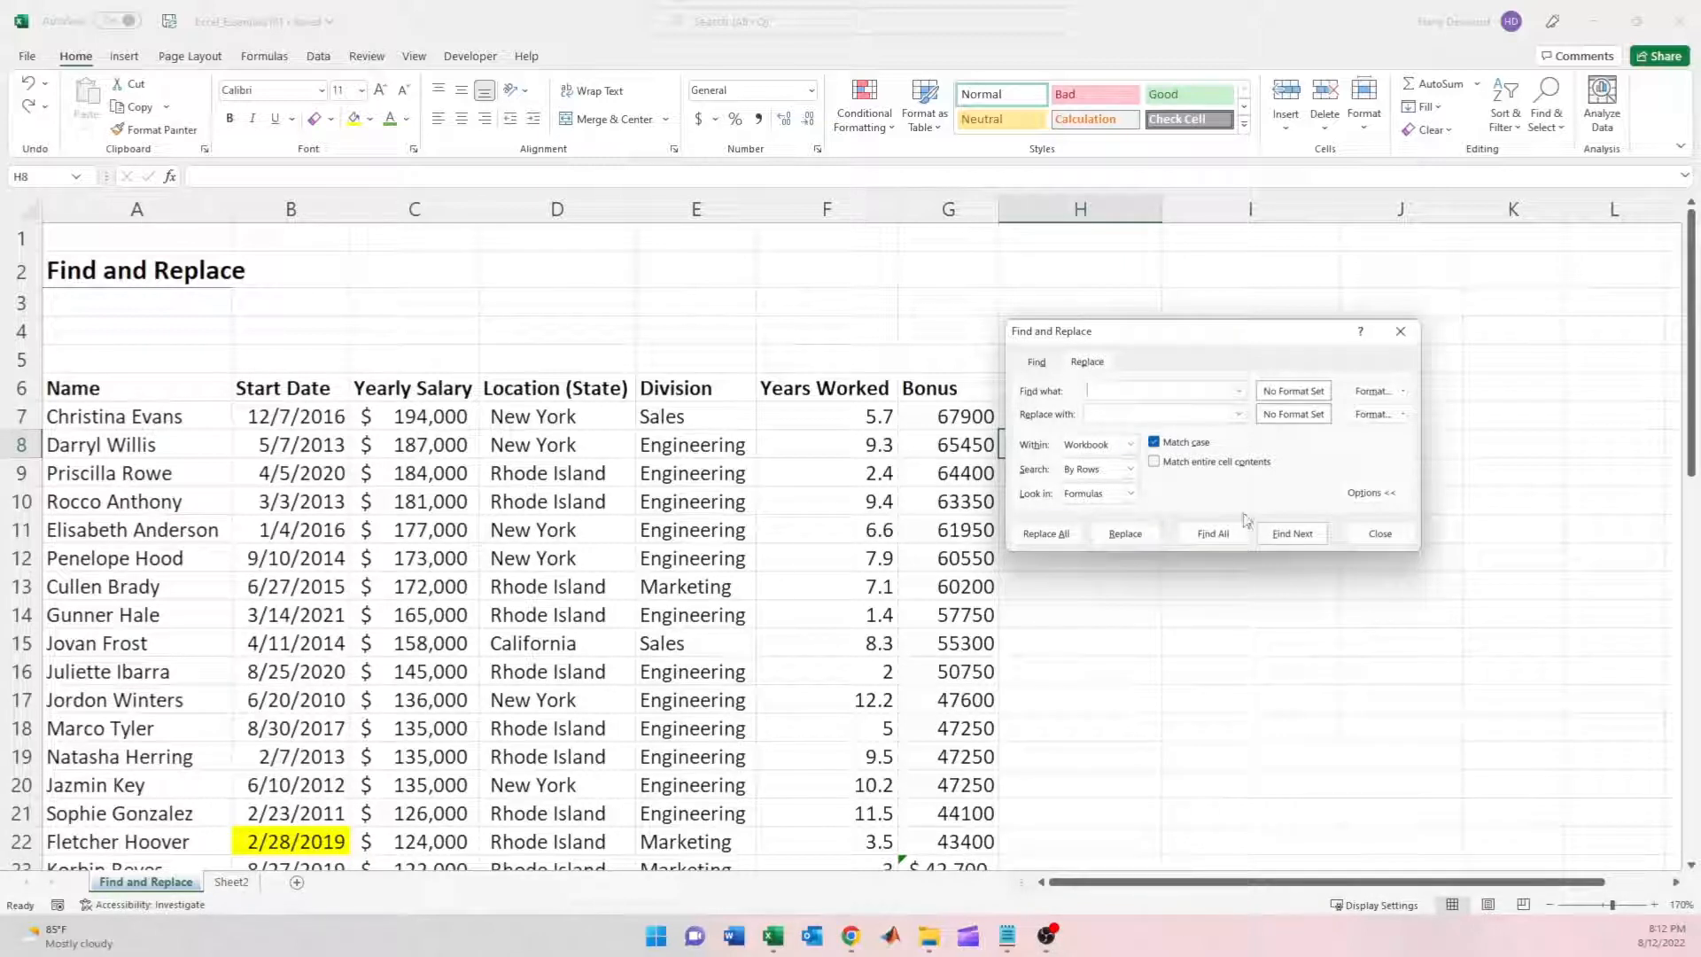
pyautogui.scroll(-7, 752, 499)
pyautogui.scroll(7, 736, 619)
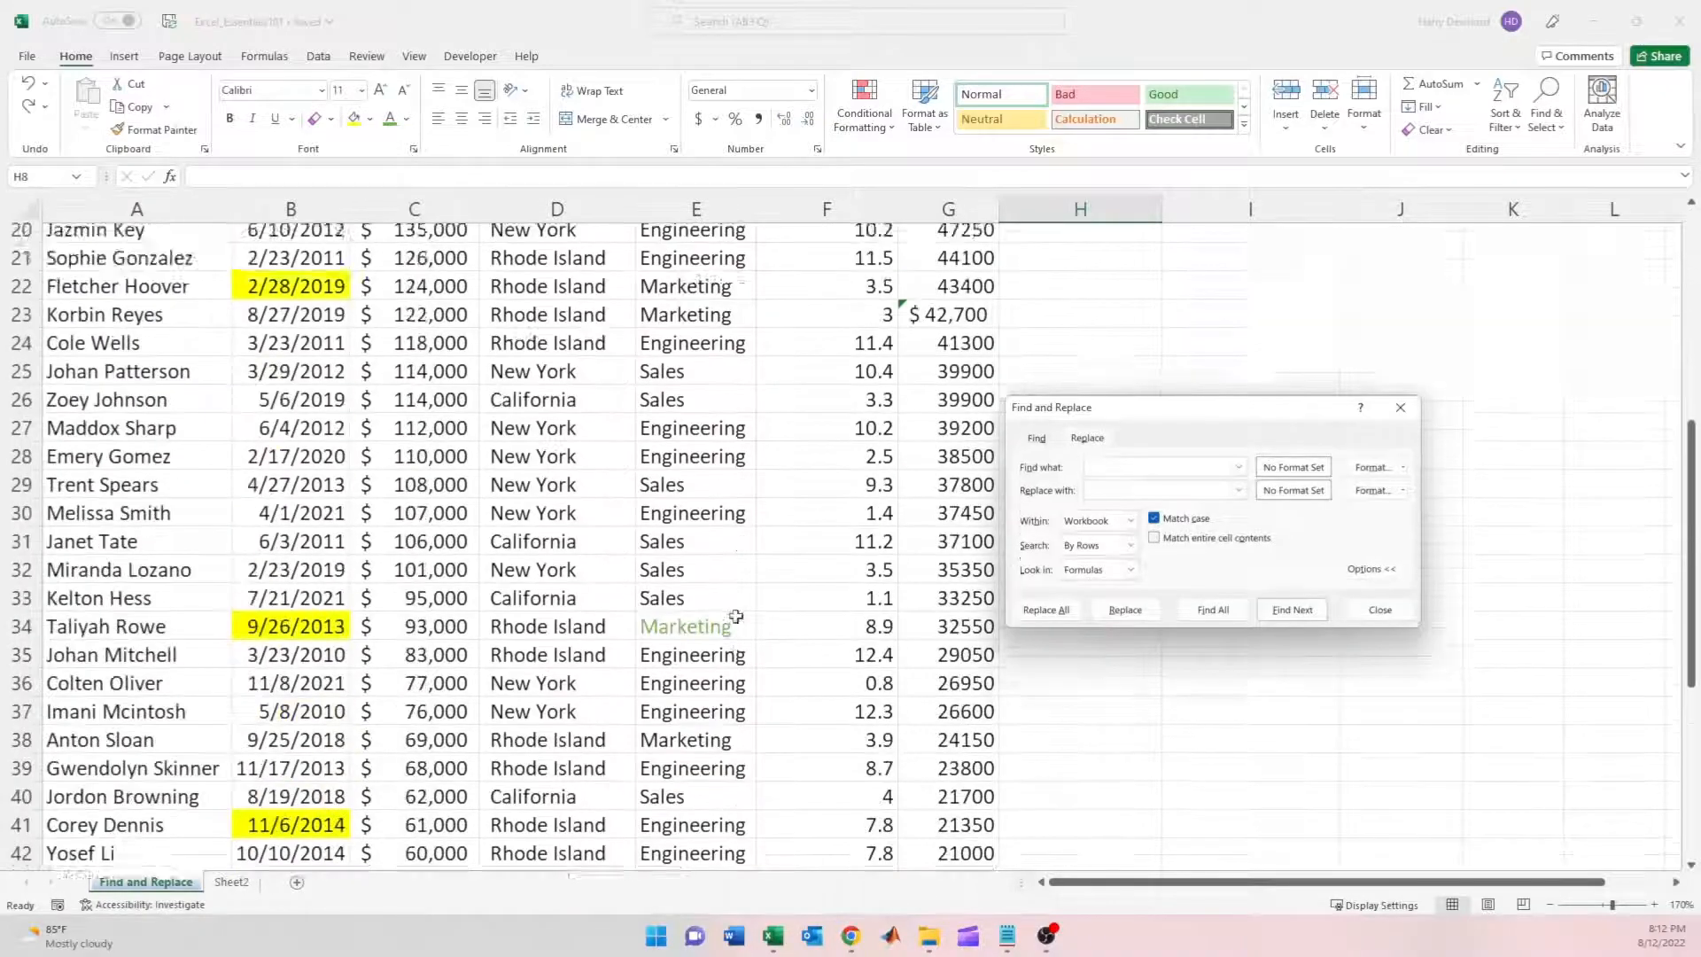
pyautogui.scroll(-4, 779, 514)
pyautogui.scroll(4, 789, 512)
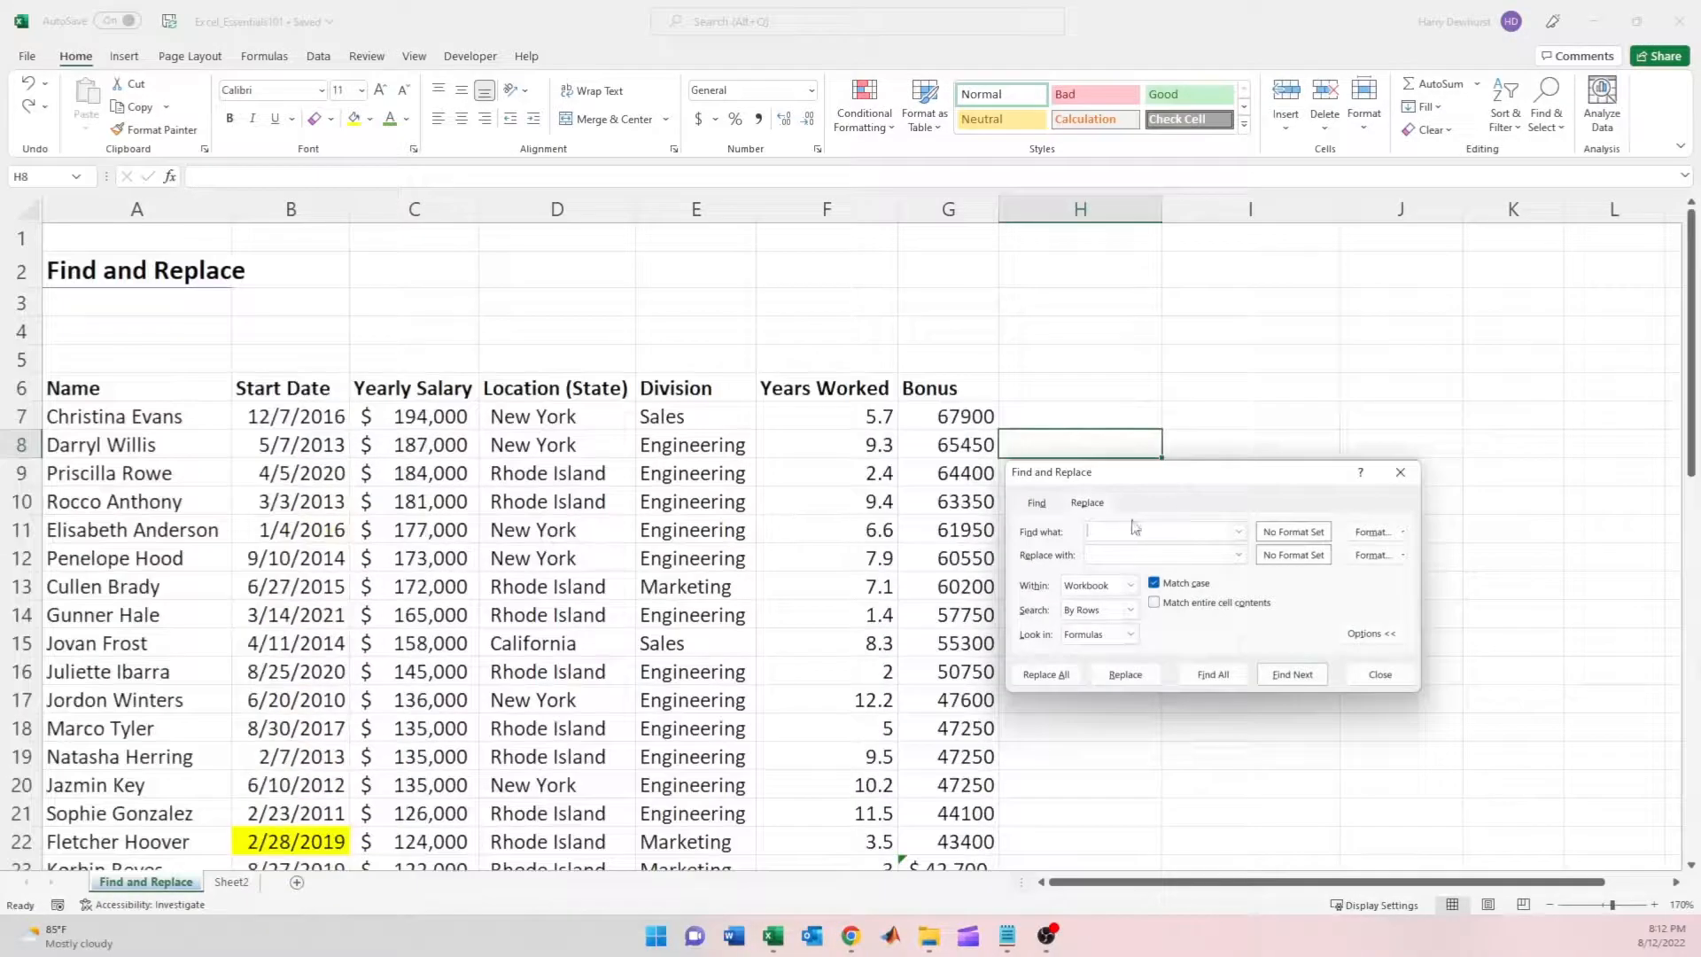
pyautogui.moveTo(1184, 478); pyautogui.dragTo(1176, 387)
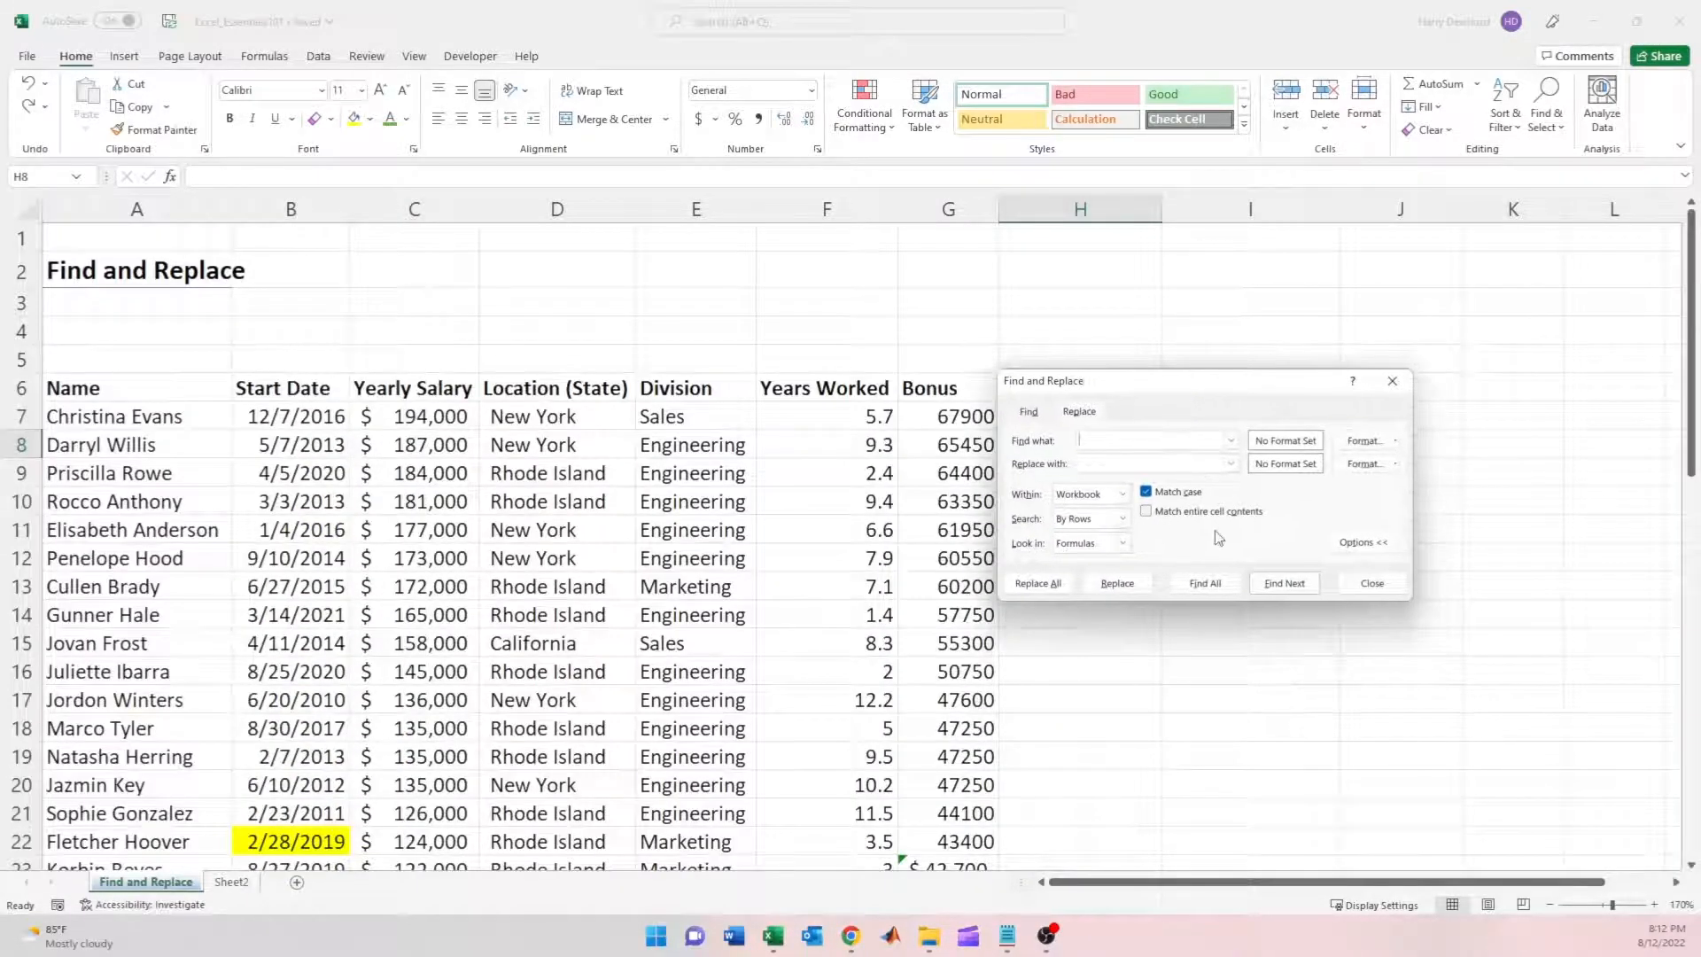
pyautogui.write('s')
pyautogui.click(1148, 512)
pyautogui.click(1207, 584)
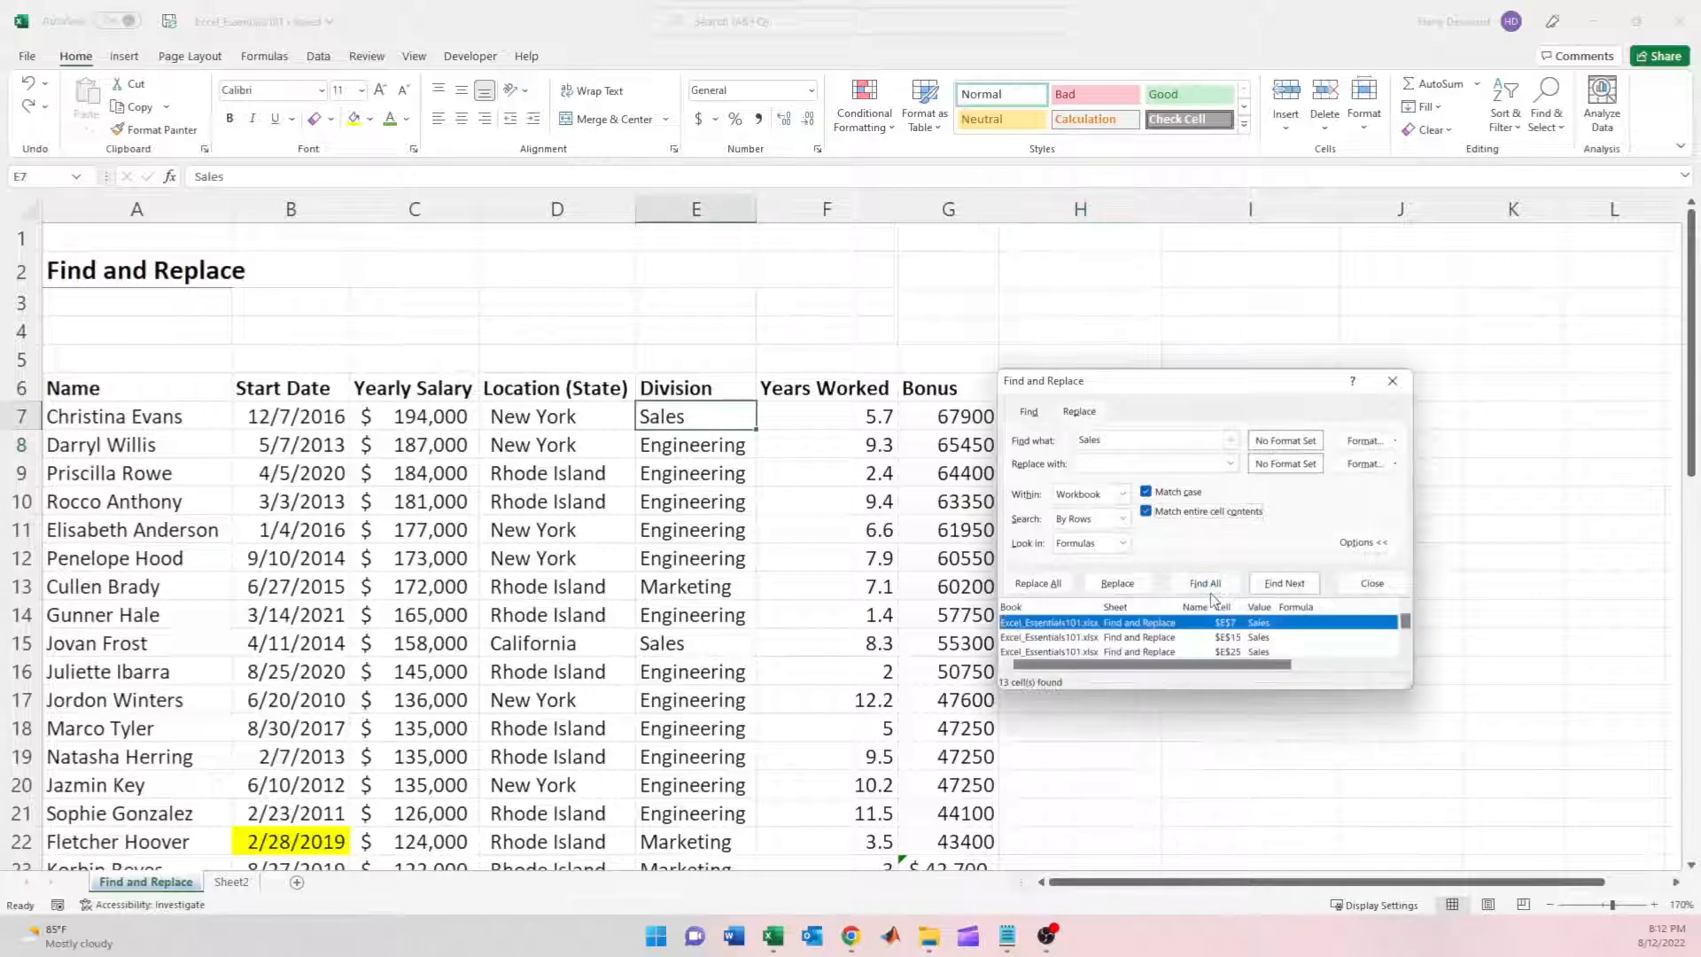
# Enlarge and reposition the Find and Replace dialog, and select all the found "Sales" cells from the results
pyautogui.moveTo(1407, 691); pyautogui.dragTo(1567, 865)
pyautogui.moveTo(1262, 380); pyautogui.dragTo(1264, 328)
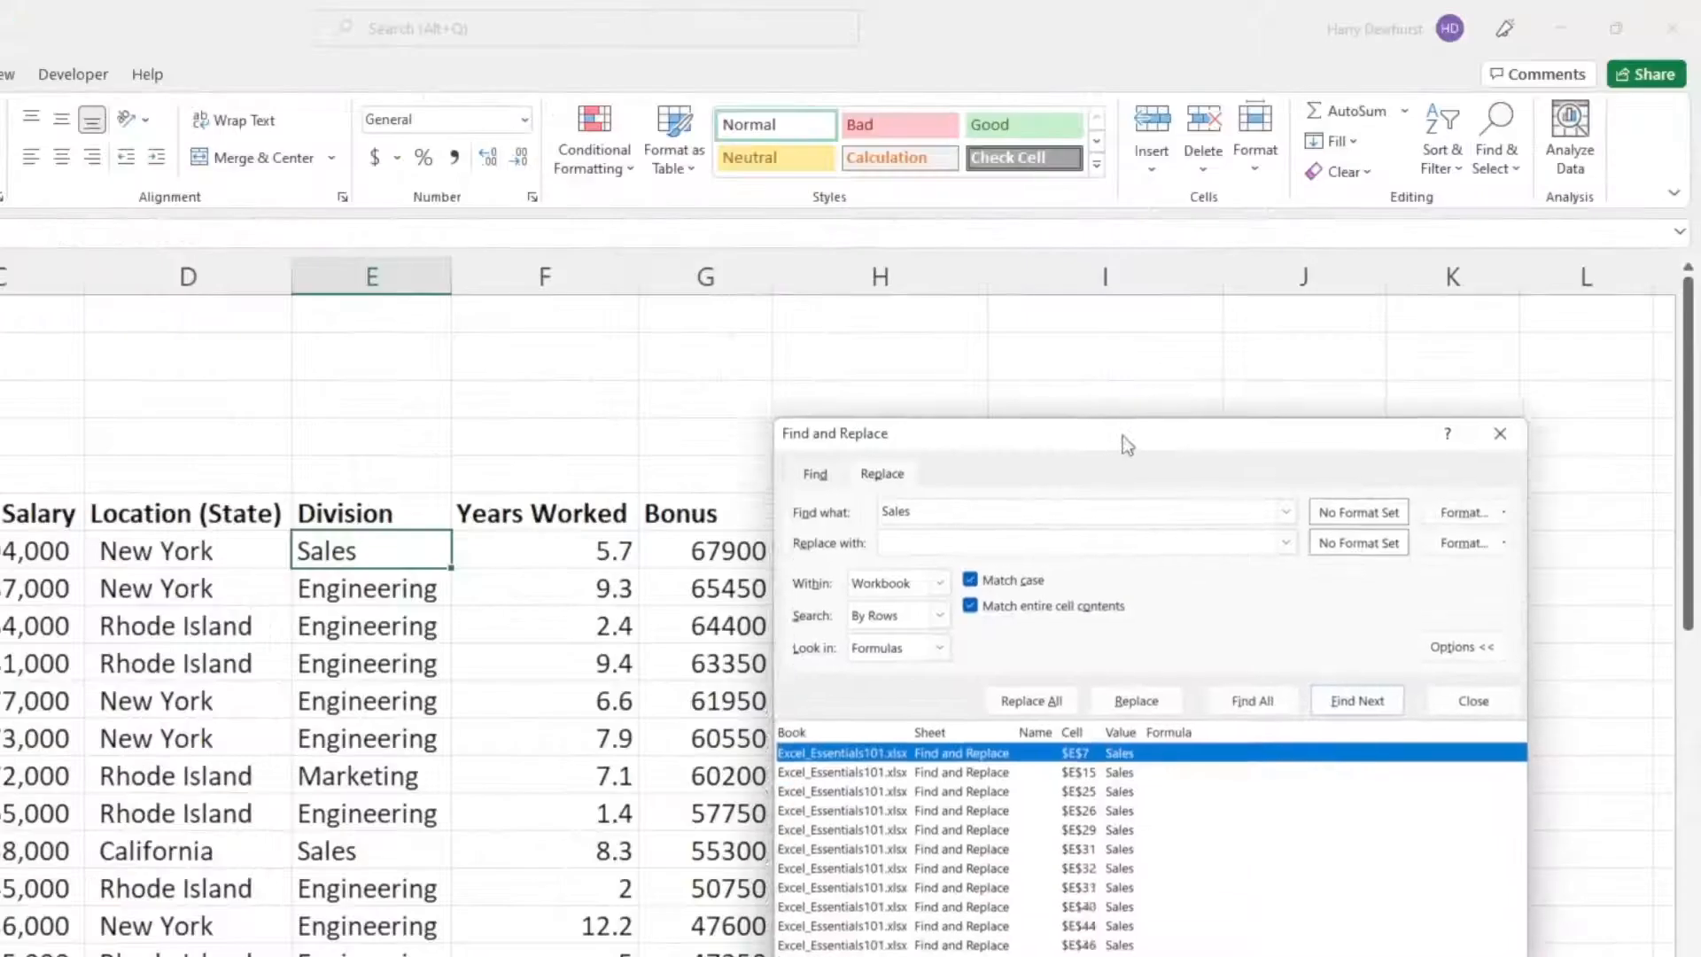
pyautogui.moveTo(1123, 434); pyautogui.dragTo(1129, 295)
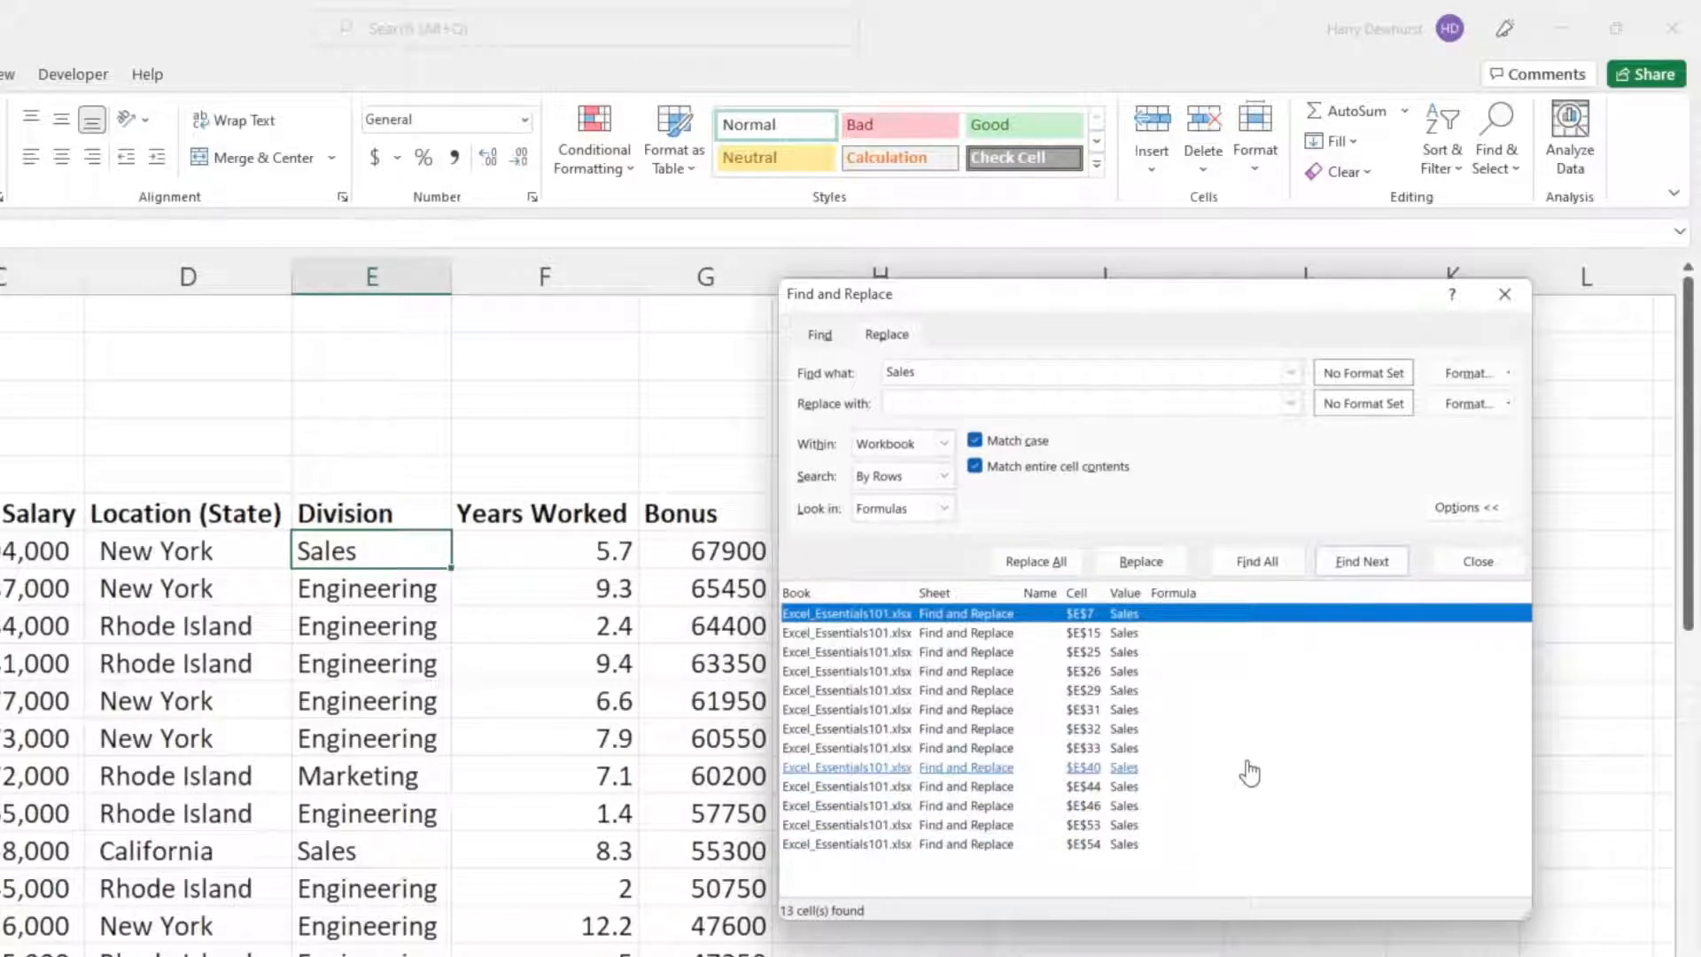
pyautogui.hotkey('ctrl', 'a')
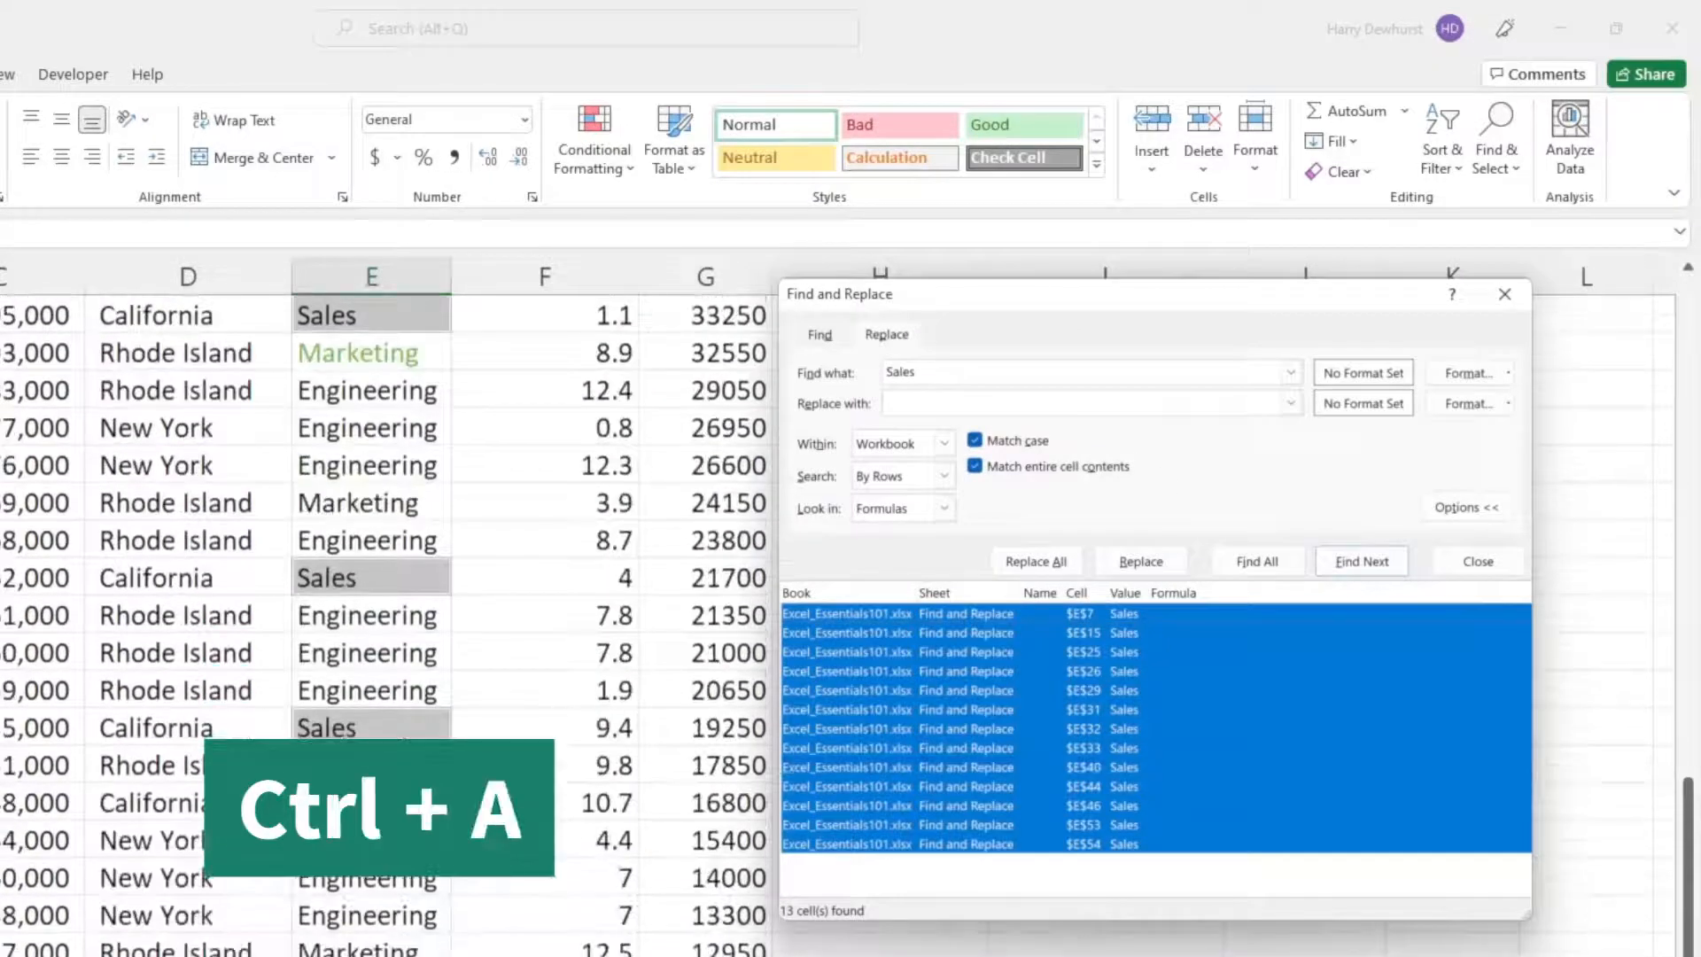
pyautogui.scroll(8, 399, 580)
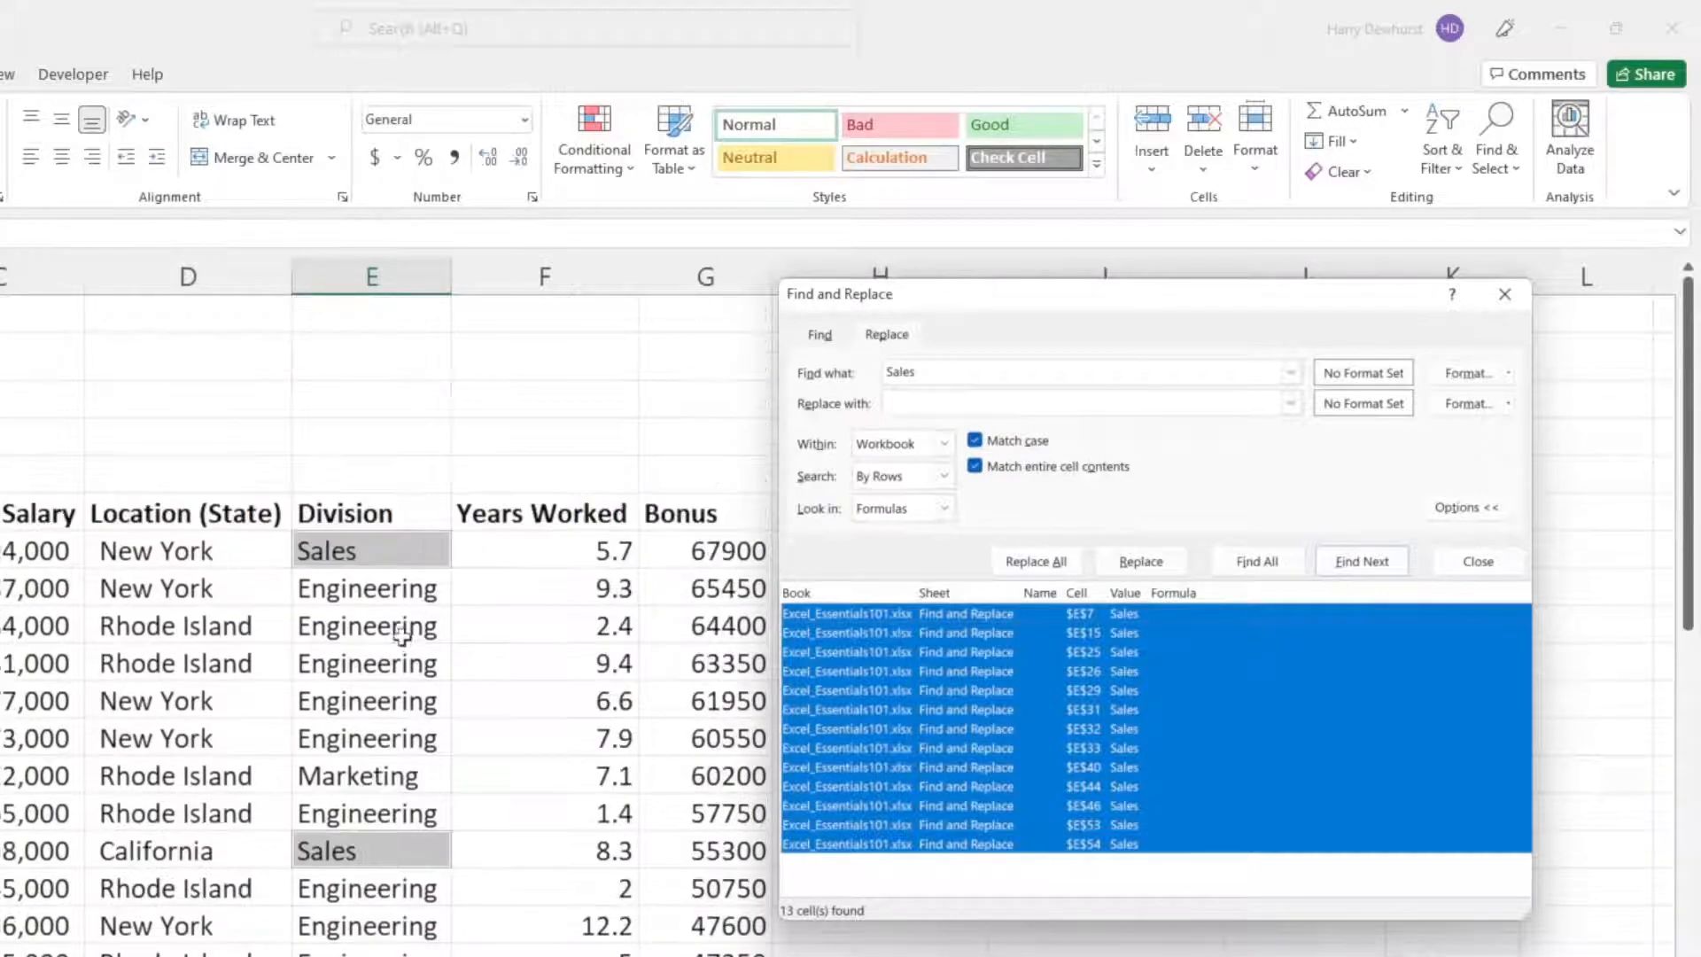
pyautogui.scroll(-1, 398, 580)
pyautogui.scroll(3, 473, 675)
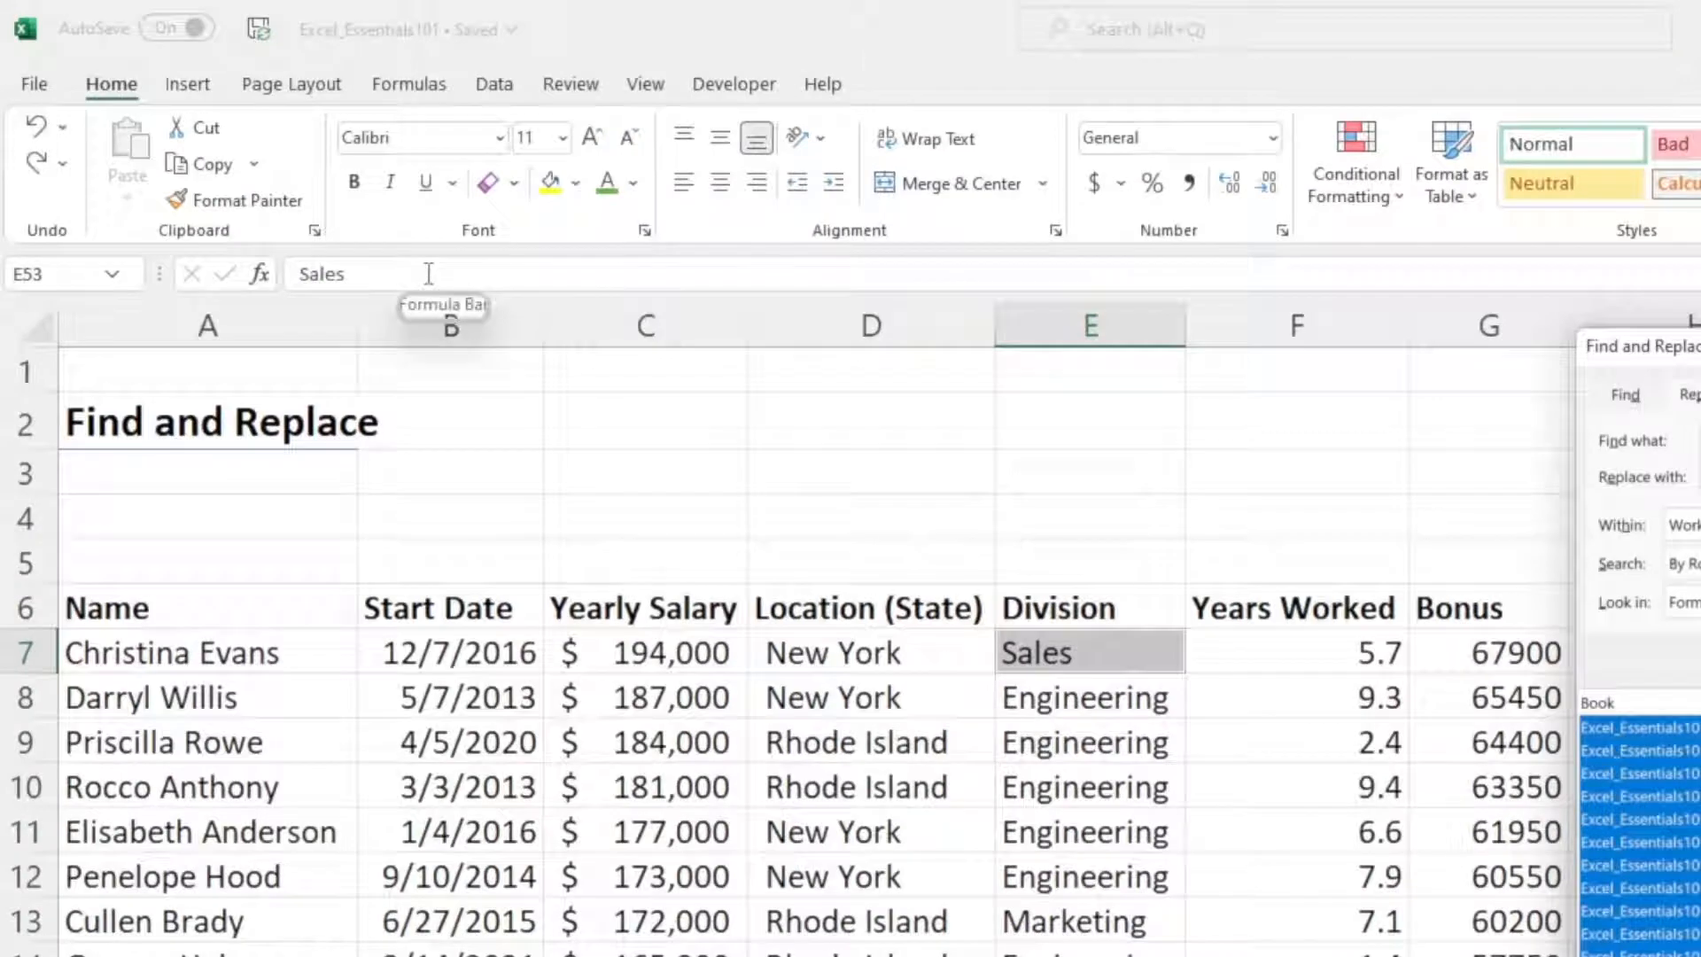
# Overwrite all selected "Sales" cells in the Division column with "Management" in a single entry, and review the column
pyautogui.click(336, 273)
pyautogui.moveTo(281, 274); pyautogui.dragTo(406, 277)
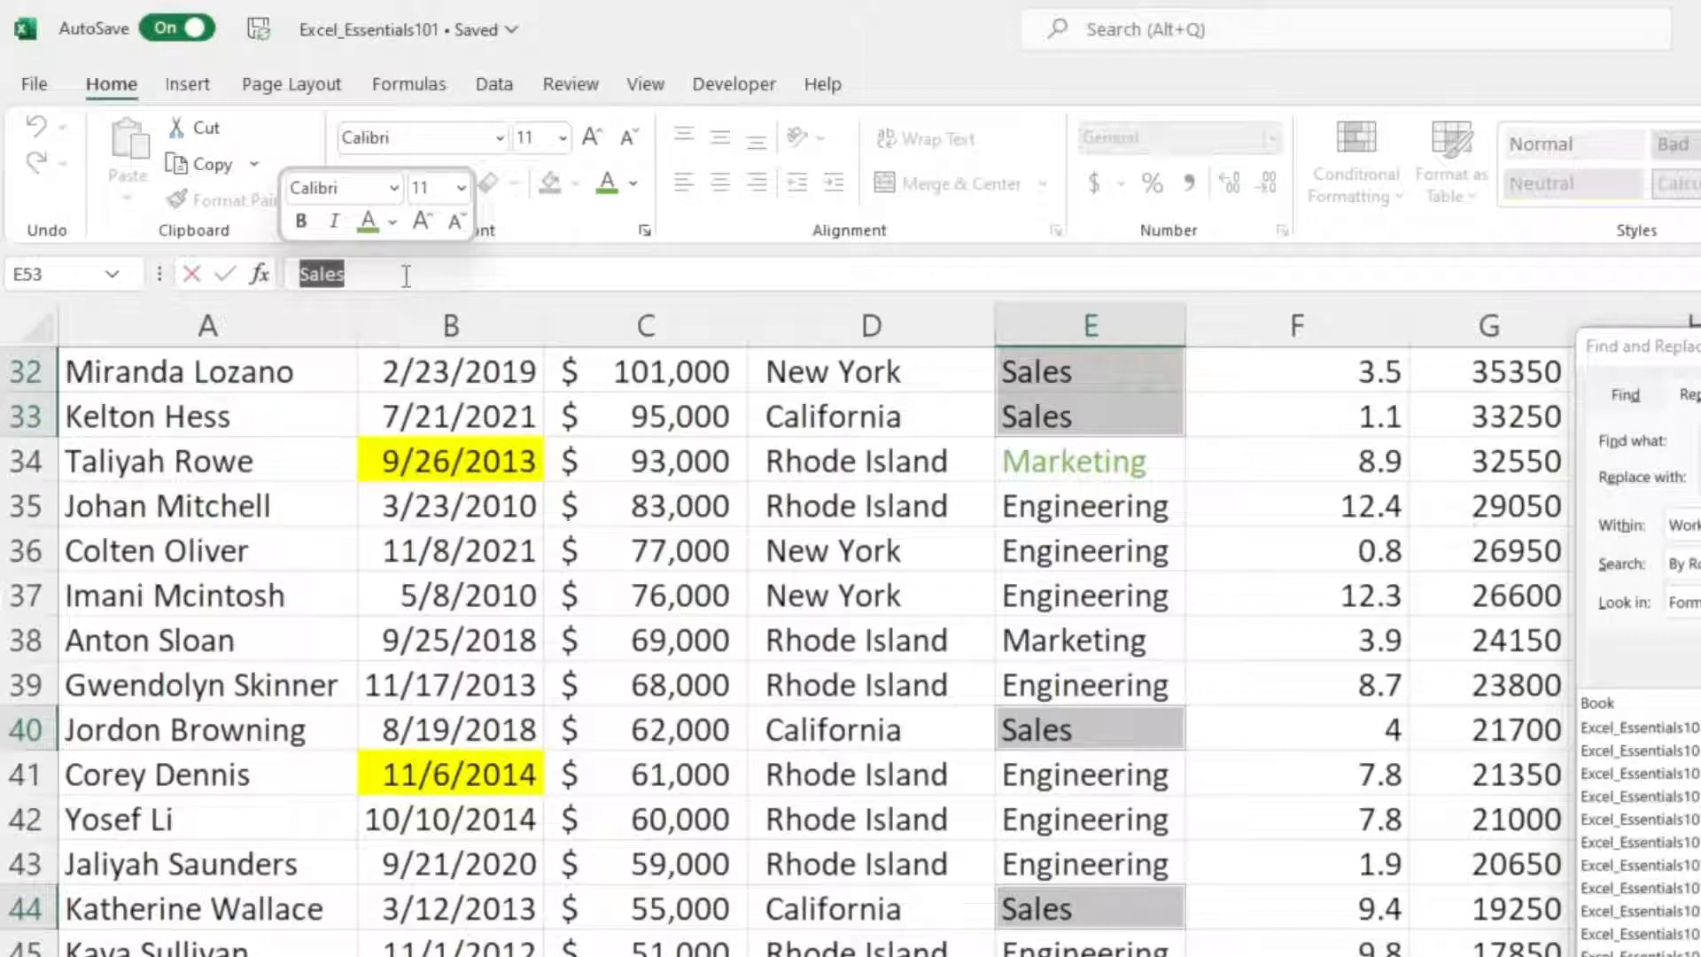
pyautogui.write('Man')
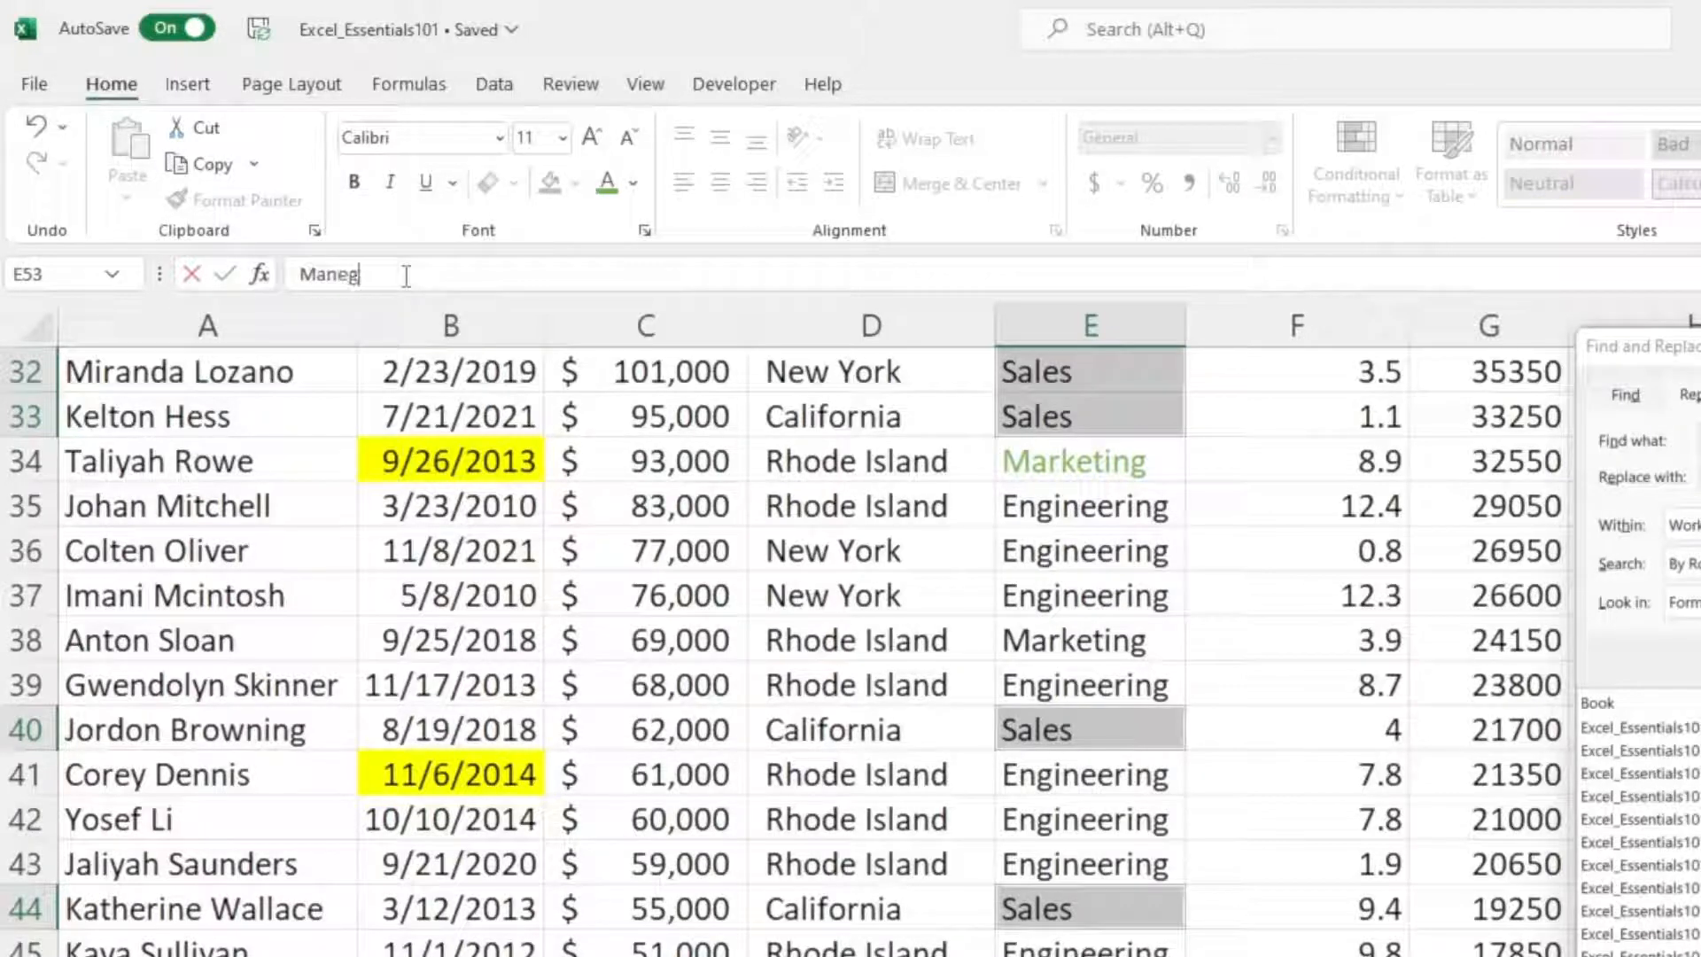
pyautogui.write('eg')
pyautogui.press('BackSpace')
pyautogui.press('BackSpace')
pyautogui.write('agment')
pyautogui.hotkey('ctrl', 'Return')
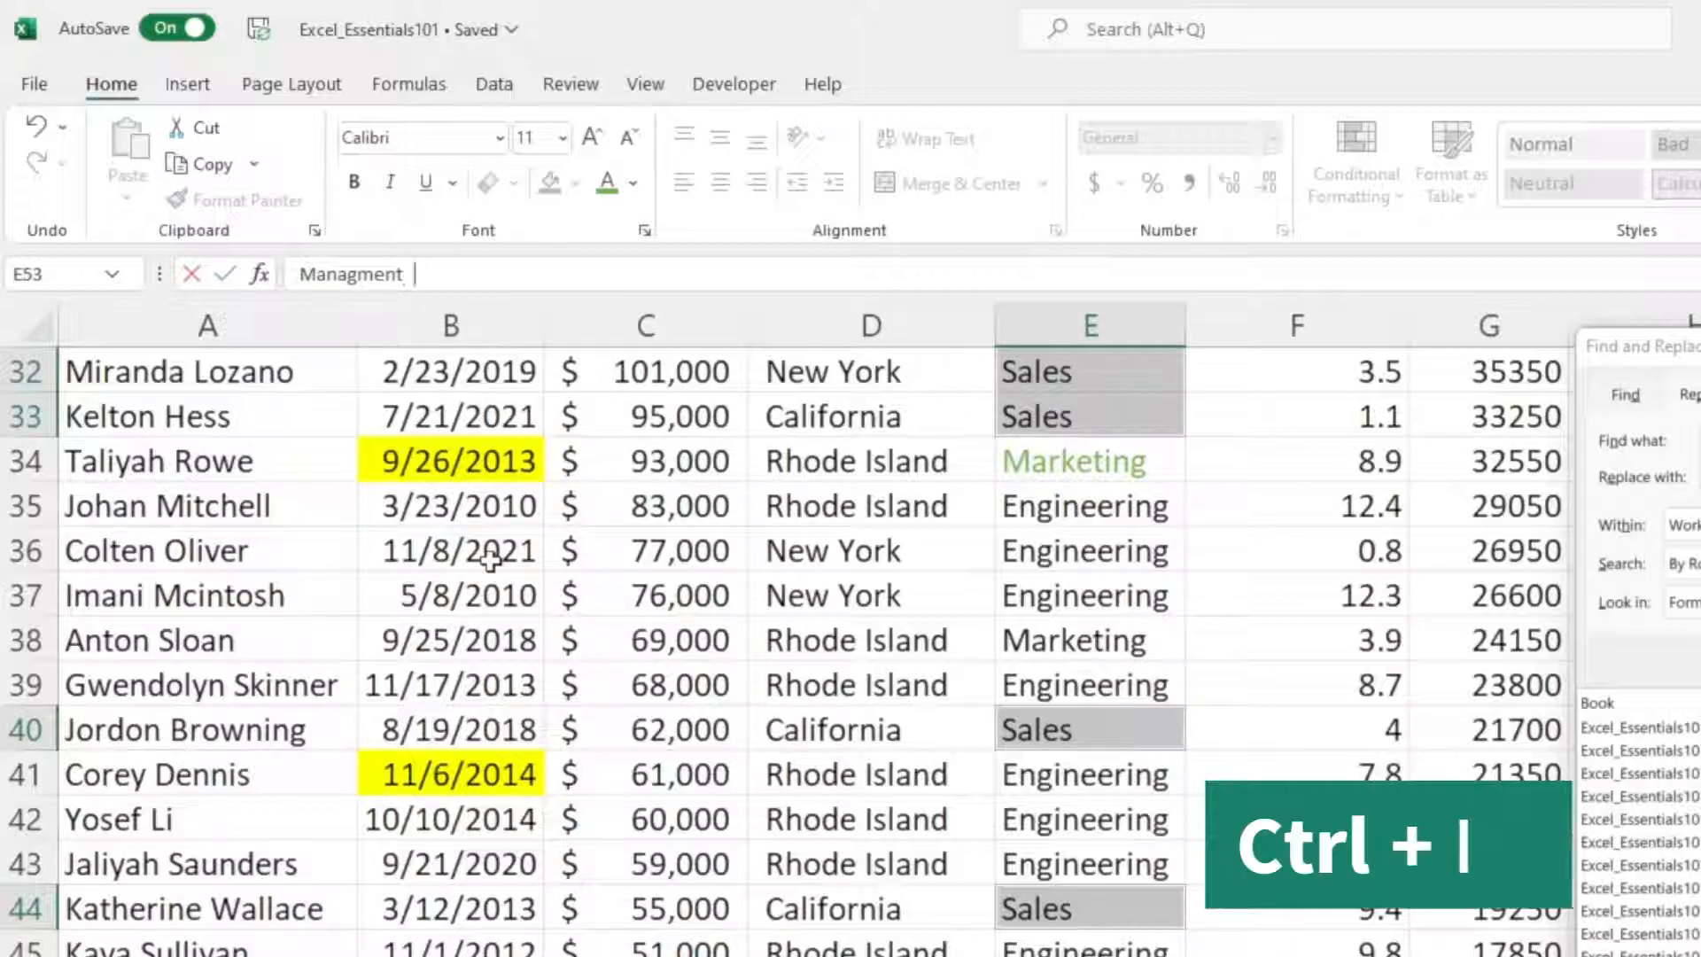
pyautogui.scroll(-3, 872, 939)
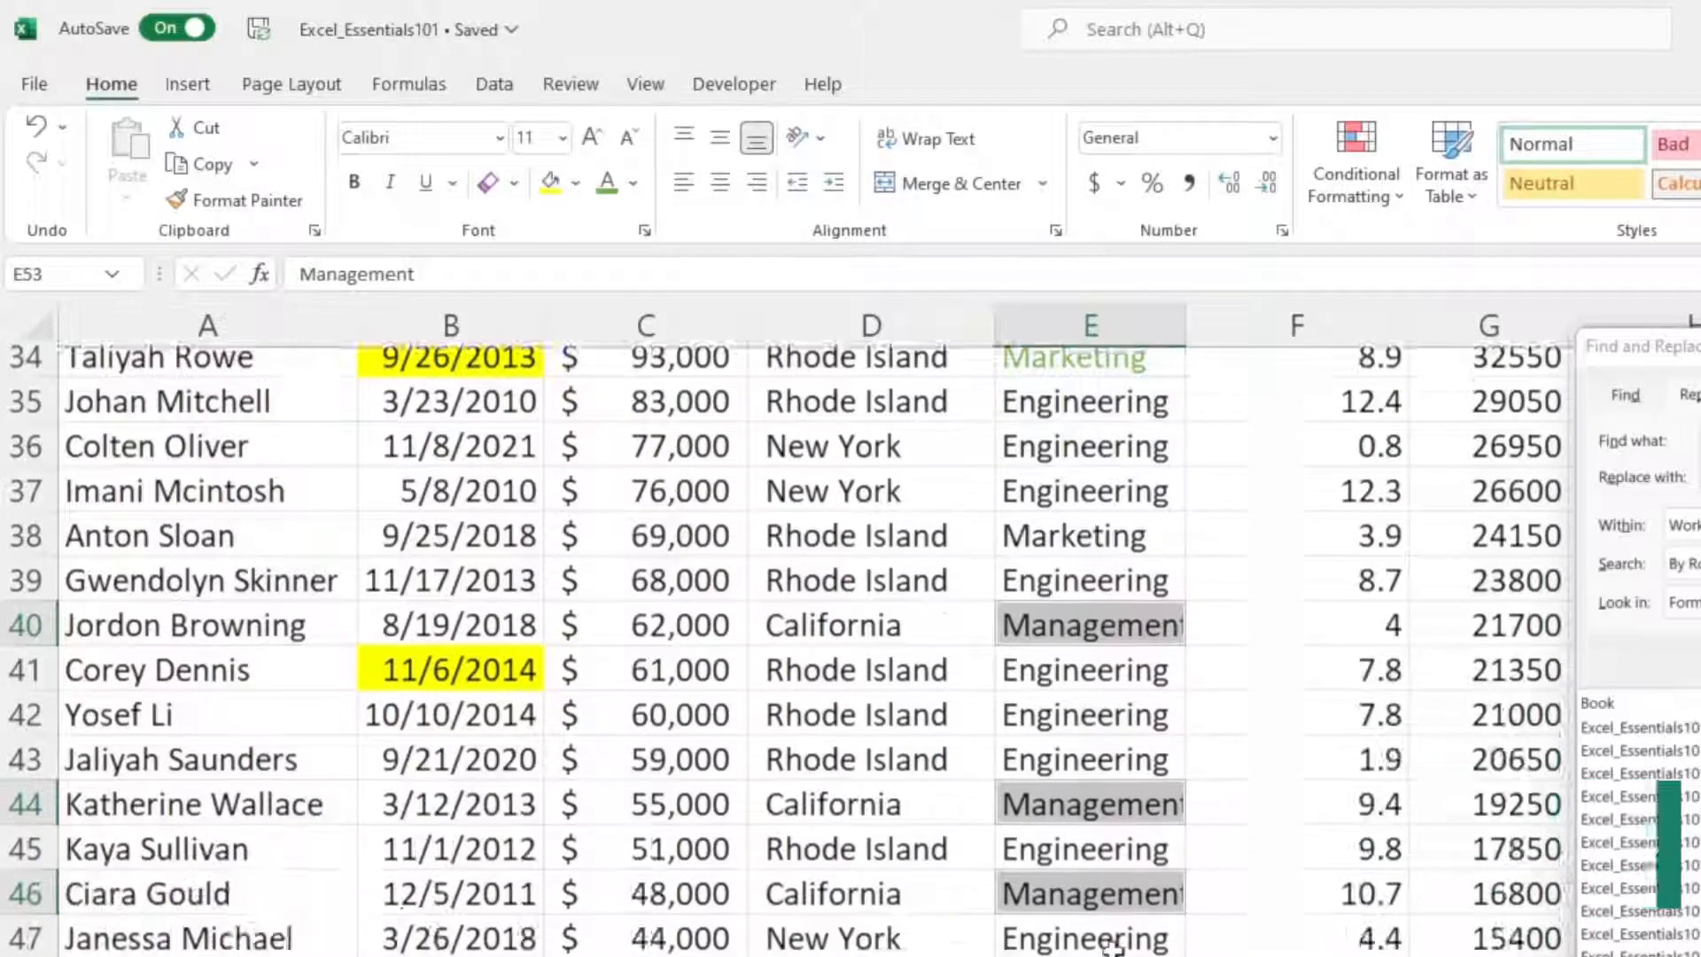
pyautogui.scroll(6, 873, 939)
pyautogui.scroll(7, 1100, 845)
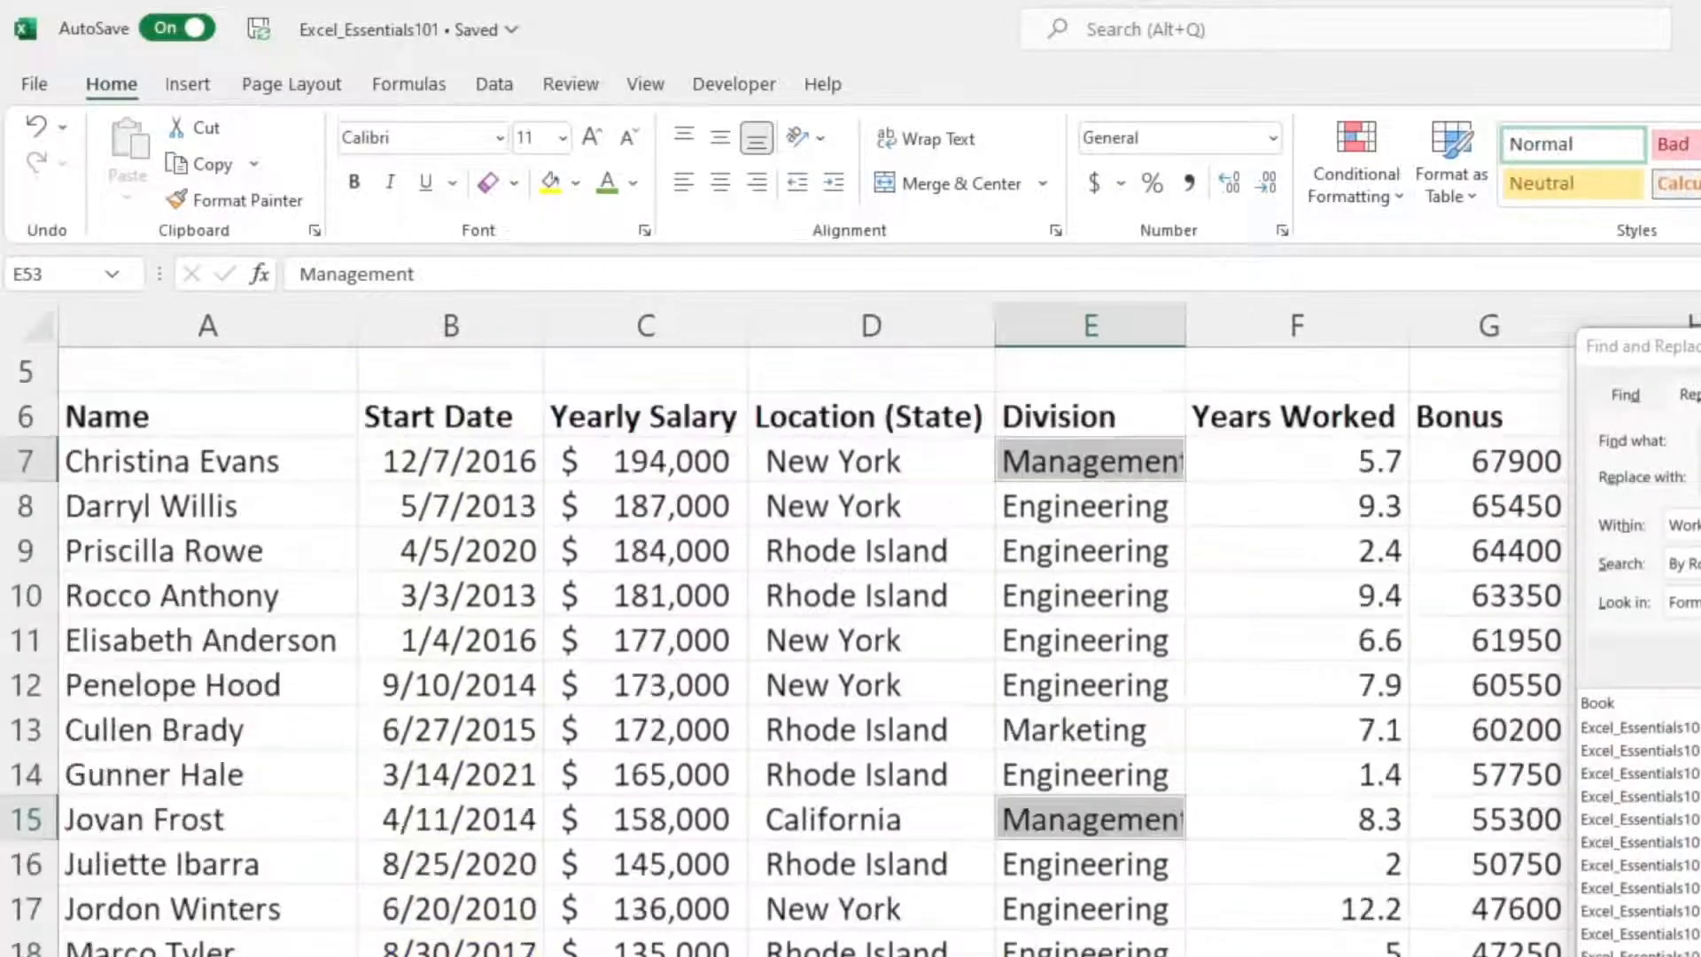
pyautogui.click(1109, 654)
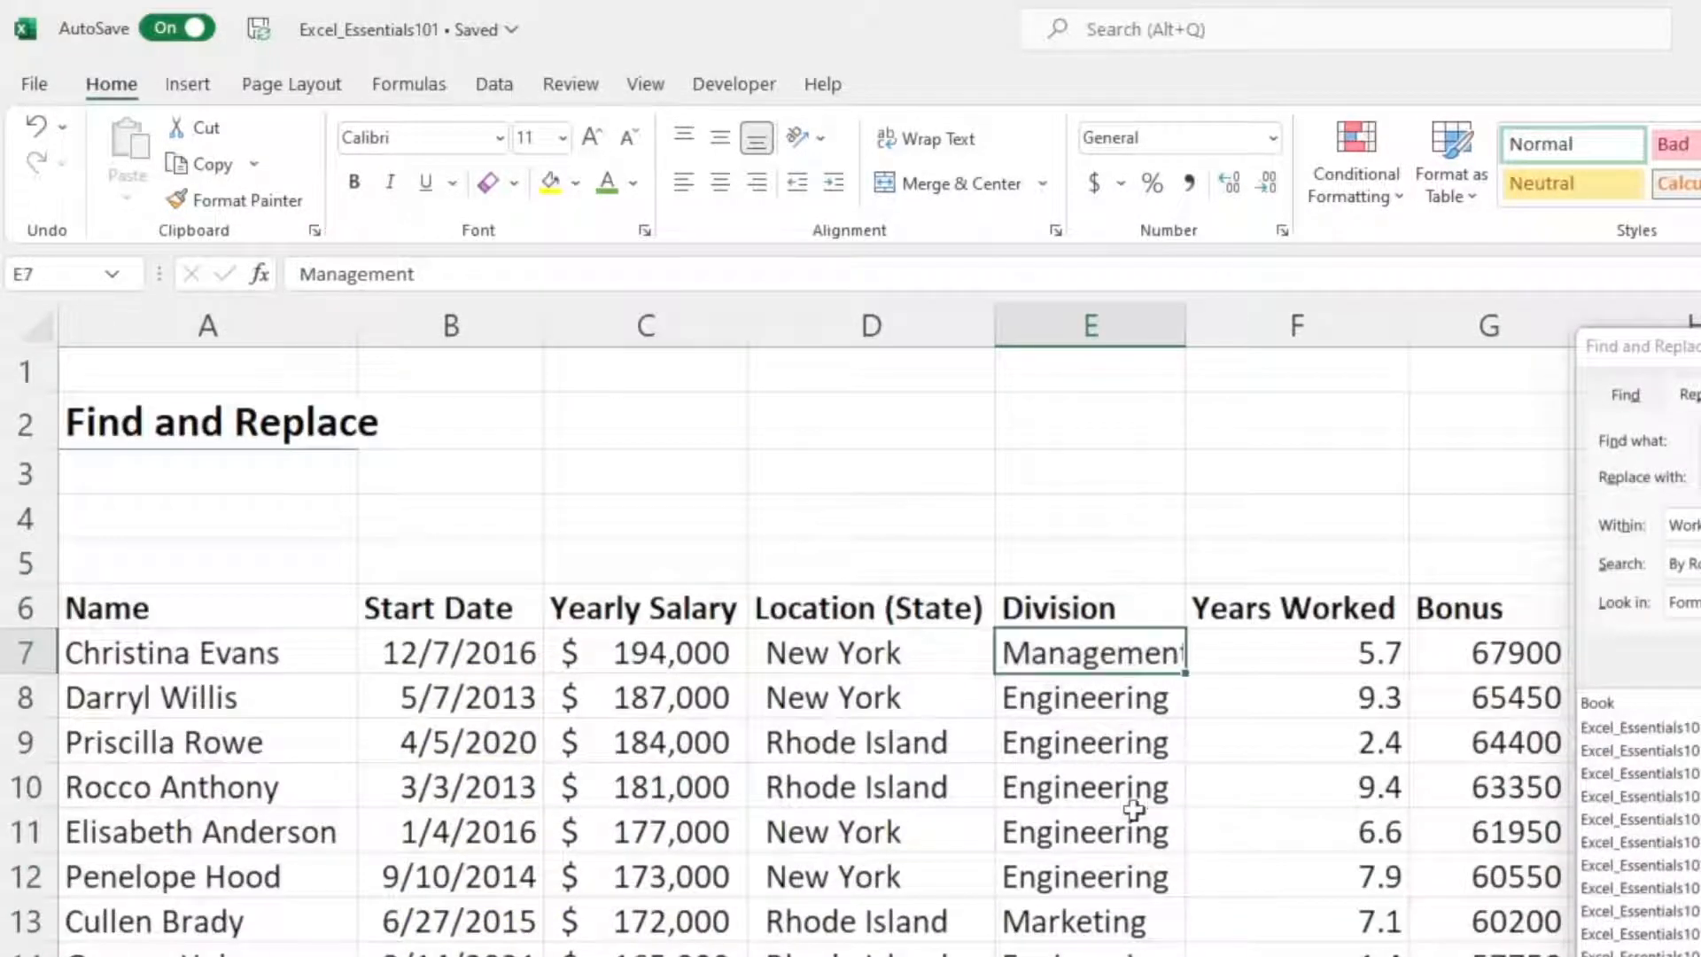
pyautogui.click(1127, 946)
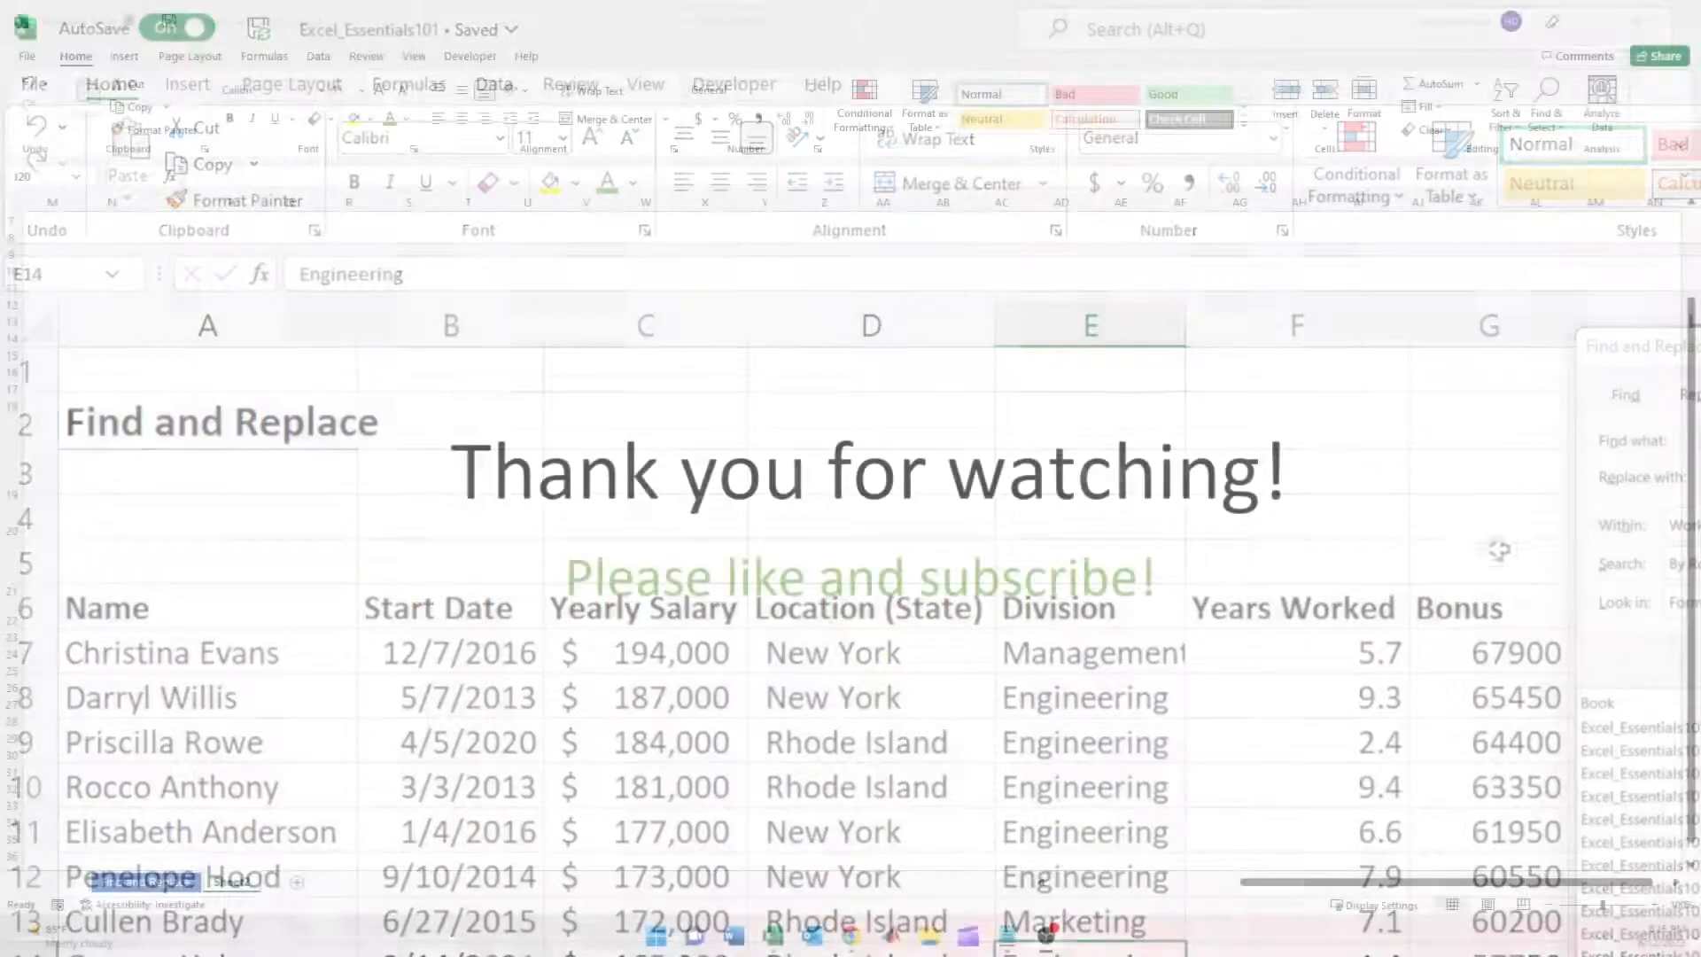